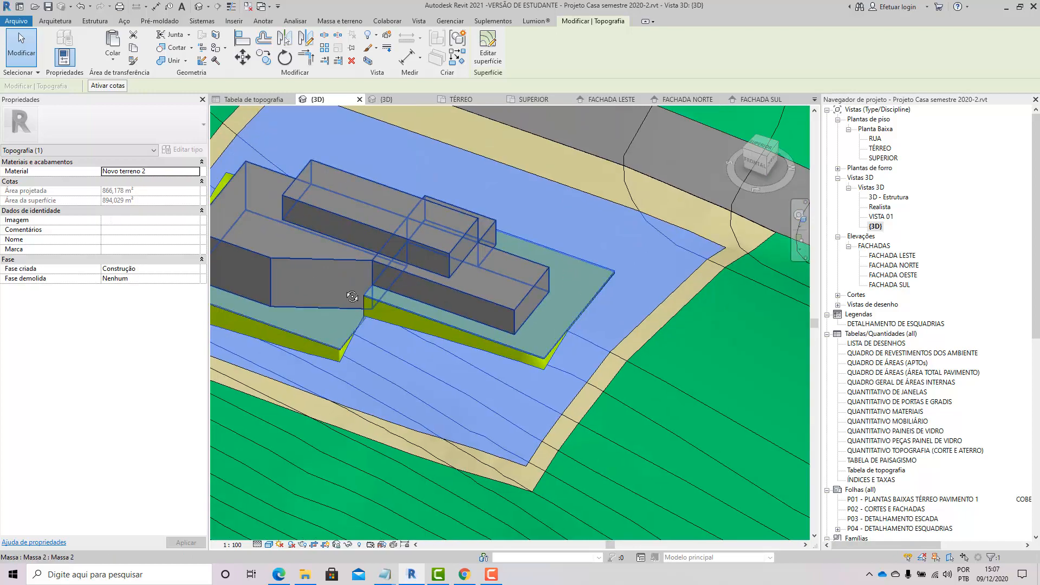
Step: Orbit and zoom around the building masses and the terrain pad to examine the site
shift+middle_drag(356, 300, 483, 278)
scroll(482, 278, down, 2)
middle_drag(396, 264, 419, 275)
scroll(435, 276, up, 2)
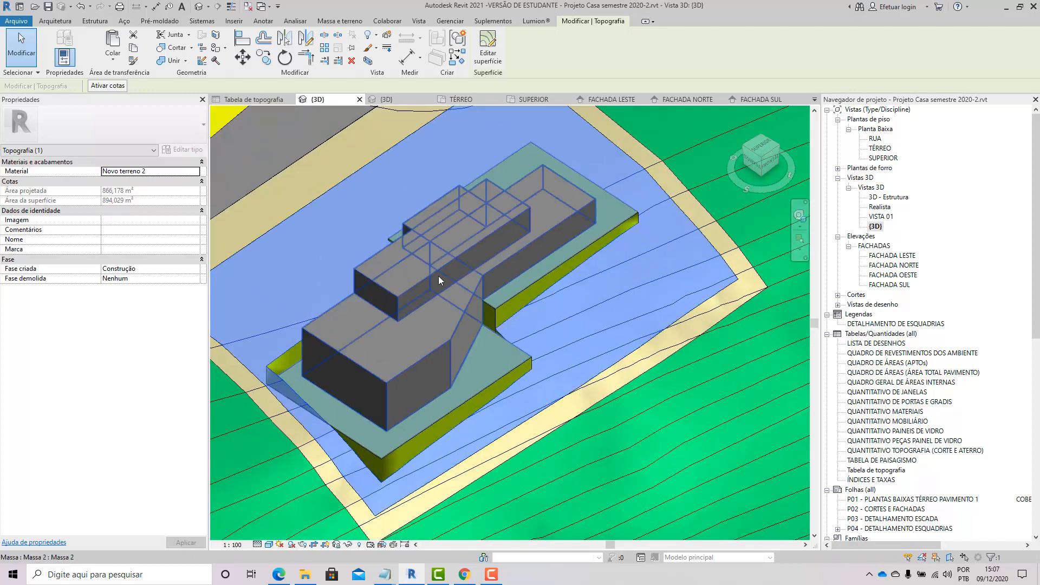
middle_drag(493, 319, 541, 323)
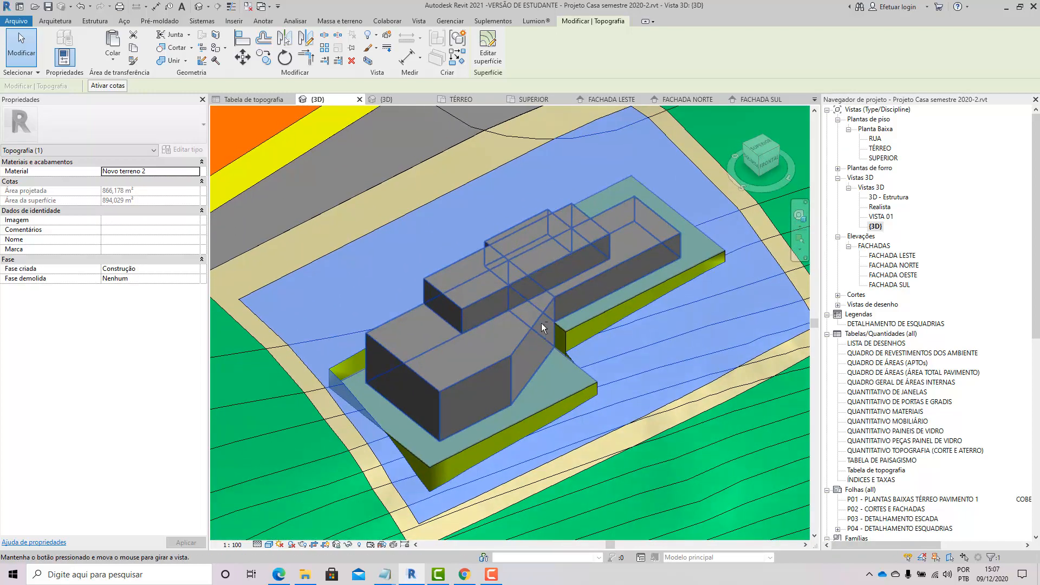
click(516, 281)
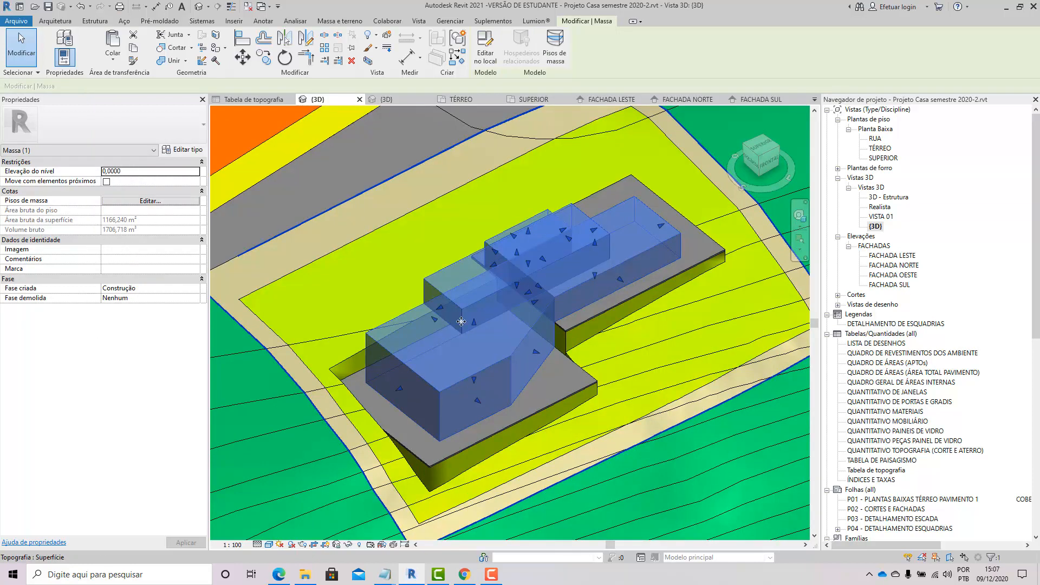
scroll(461, 322, down, 3)
shift+middle_drag(477, 325, 315, 379)
scroll(432, 332, up, 1)
scroll(580, 298, up, 1)
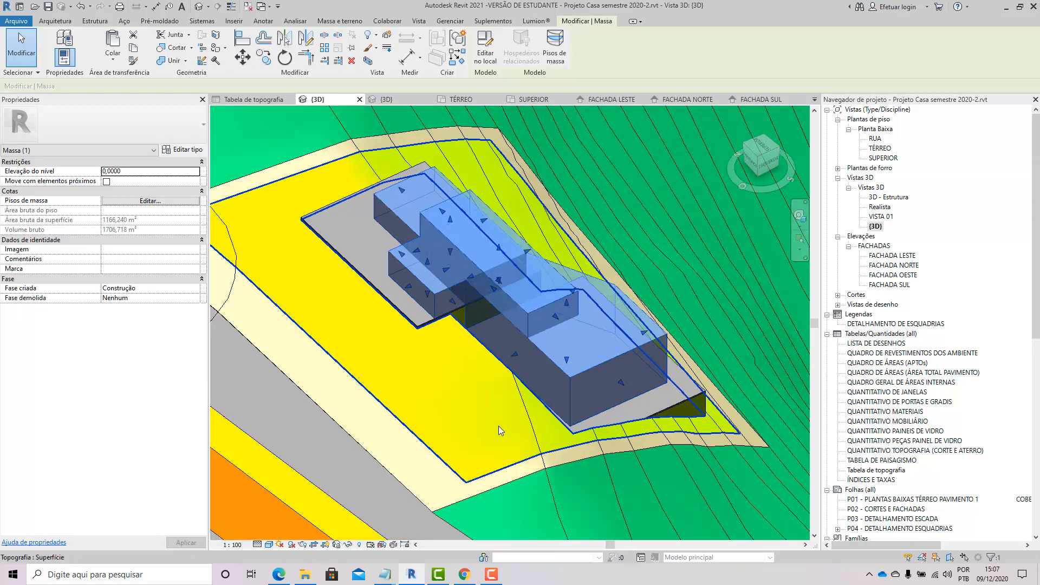
click(499, 428)
scroll(499, 384, down, 1)
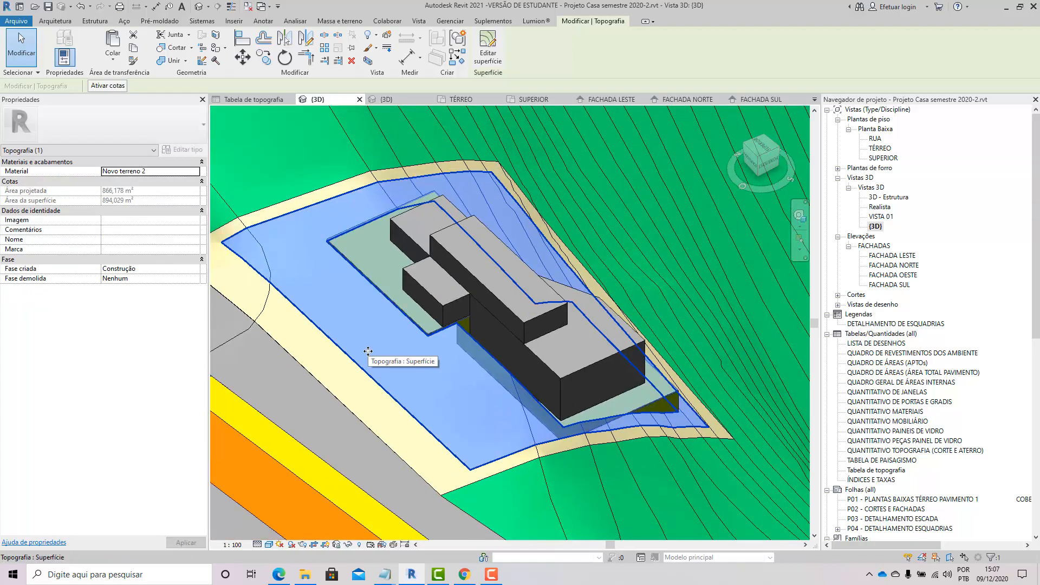
scroll(593, 270, down, 6)
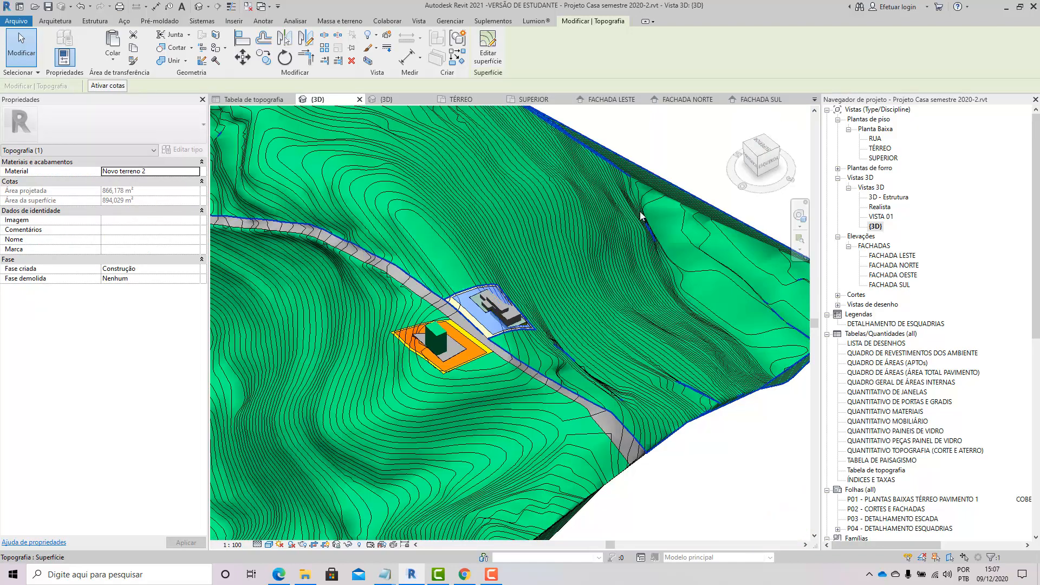
key(Escape)
scroll(502, 333, up, 6)
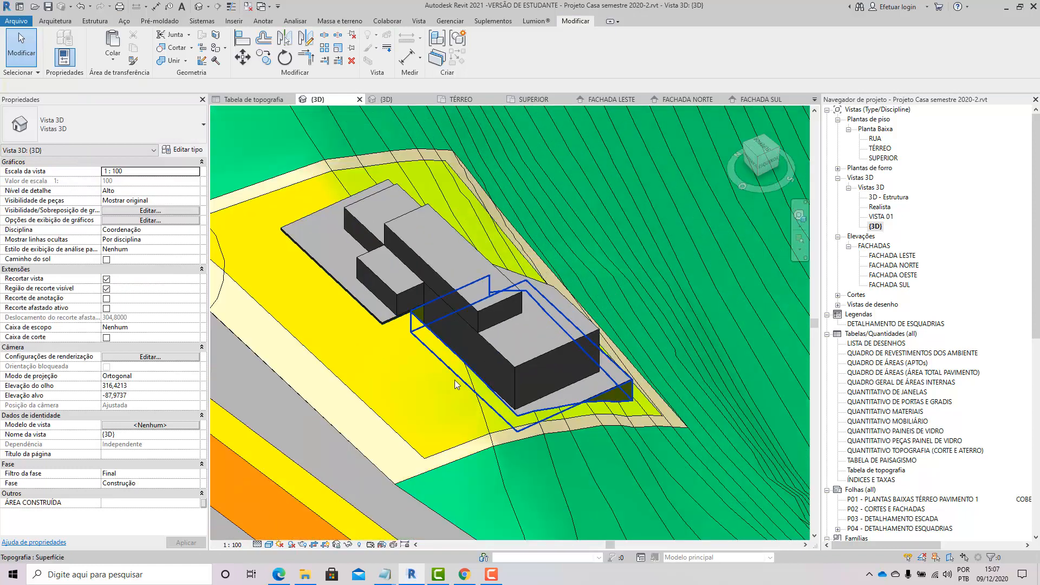
Step: Select the building mass and the surrounding topography to inspect their properties
shift+middle_drag(455, 385, 489, 289)
click(428, 232)
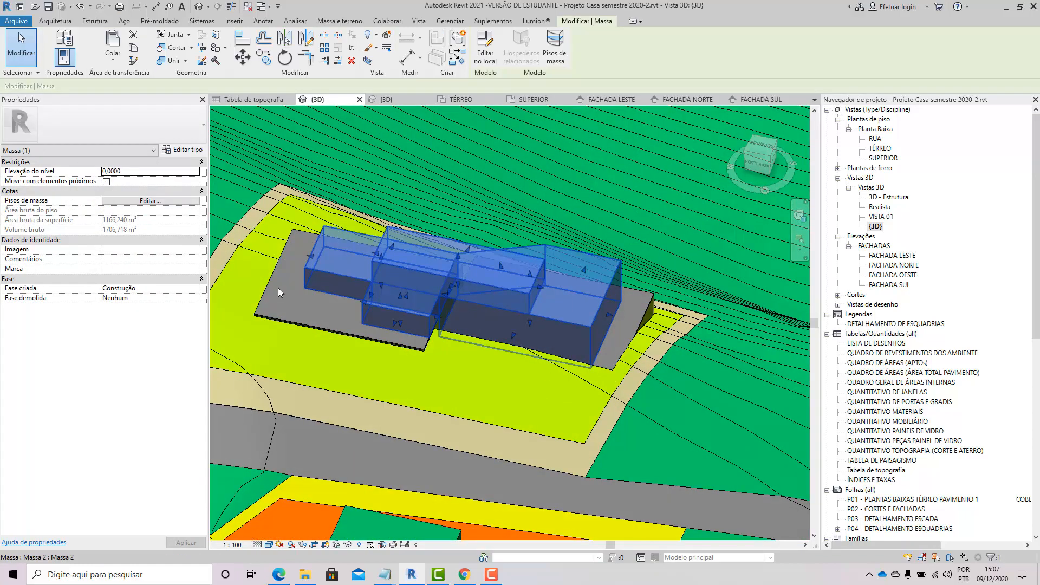
shift+middle_drag(448, 388, 608, 375)
scroll(588, 362, down, 3)
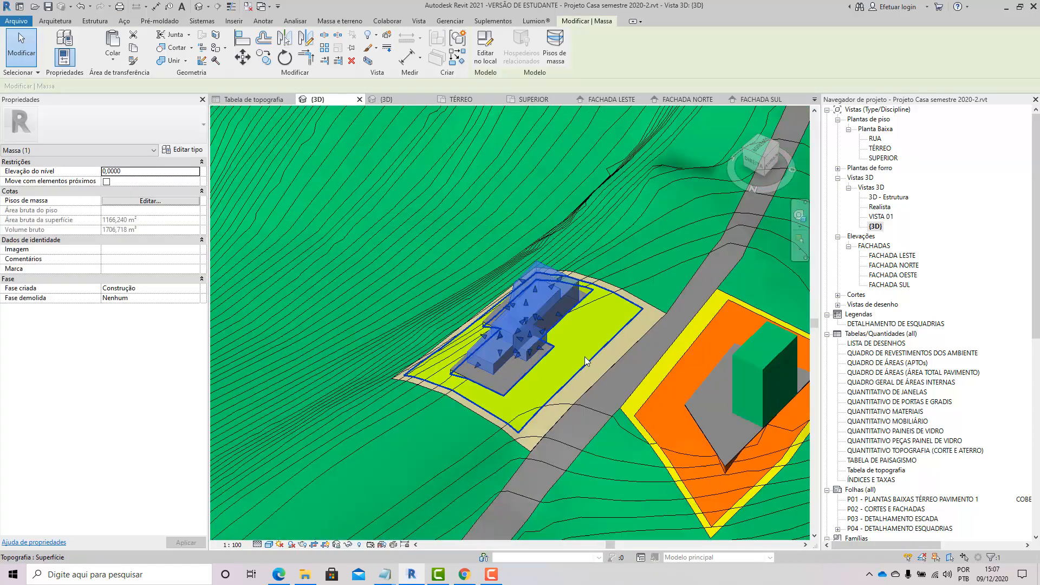
scroll(580, 357, down, 4)
key(Escape)
scroll(580, 369, up, 3)
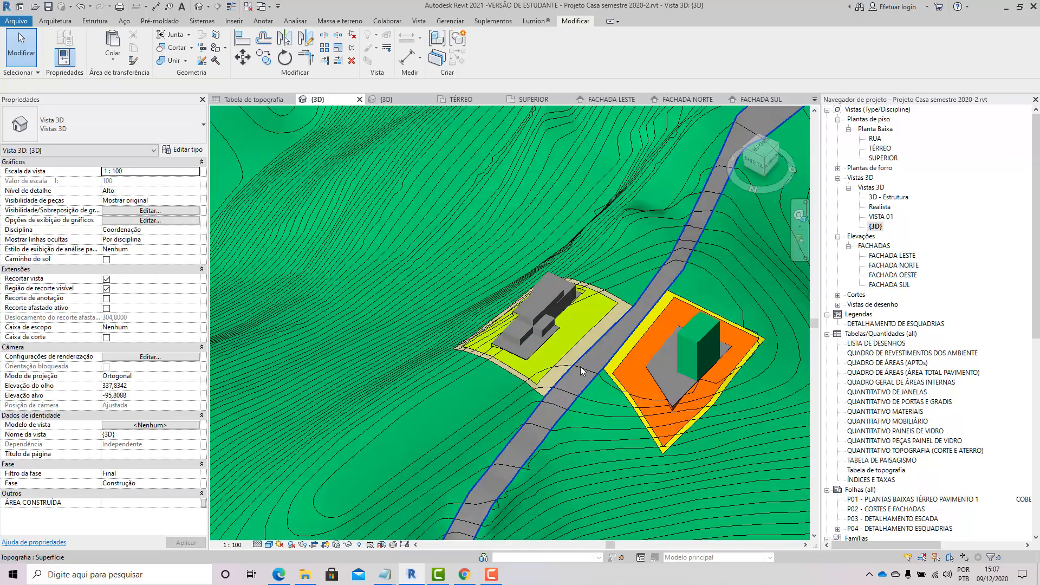
scroll(572, 329, up, 2)
shift+middle_drag(572, 329, 562, 242)
scroll(565, 255, up, 3)
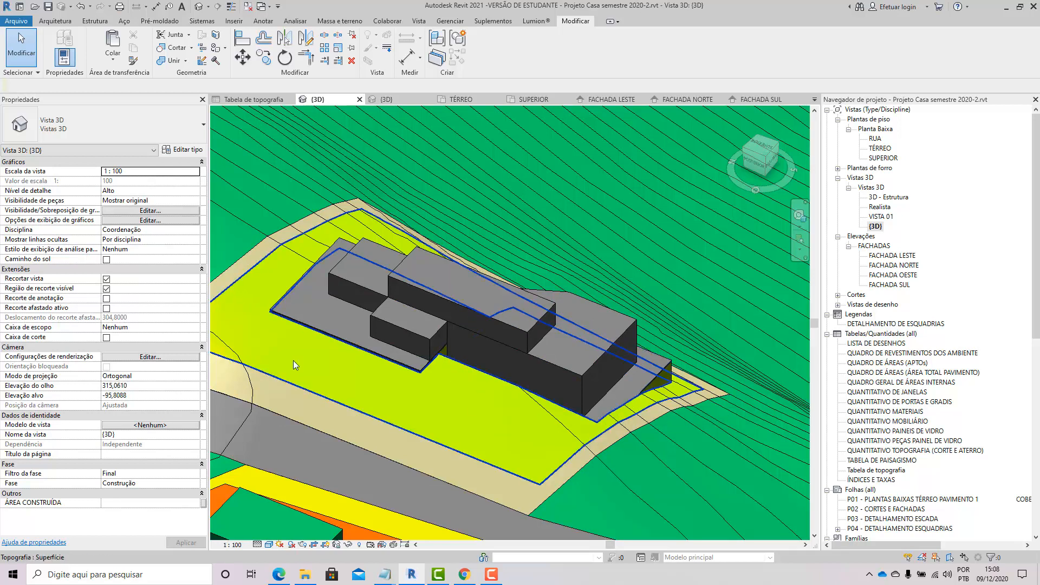
click(448, 297)
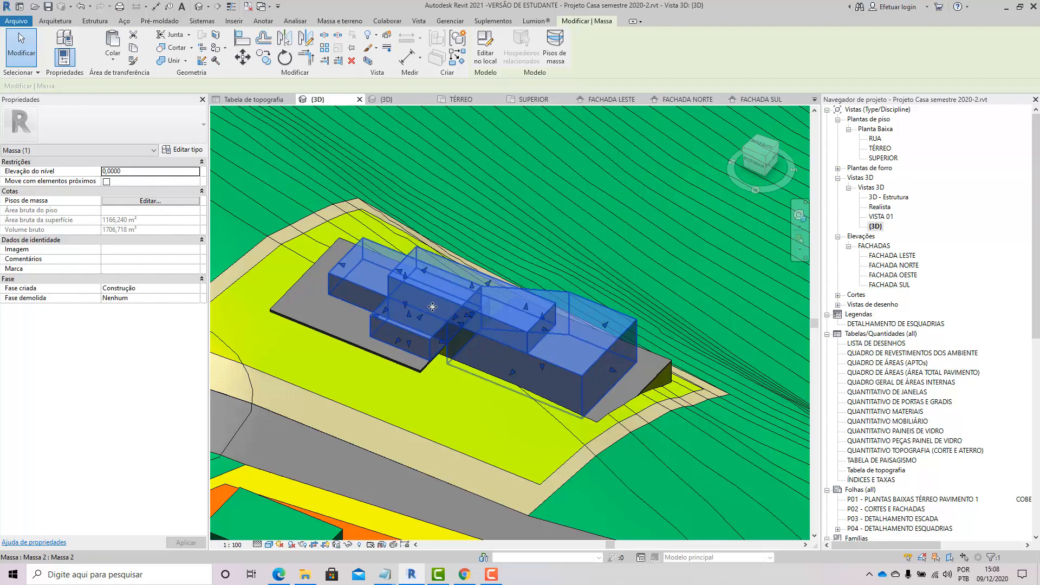
shift+middle_drag(435, 259, 522, 236)
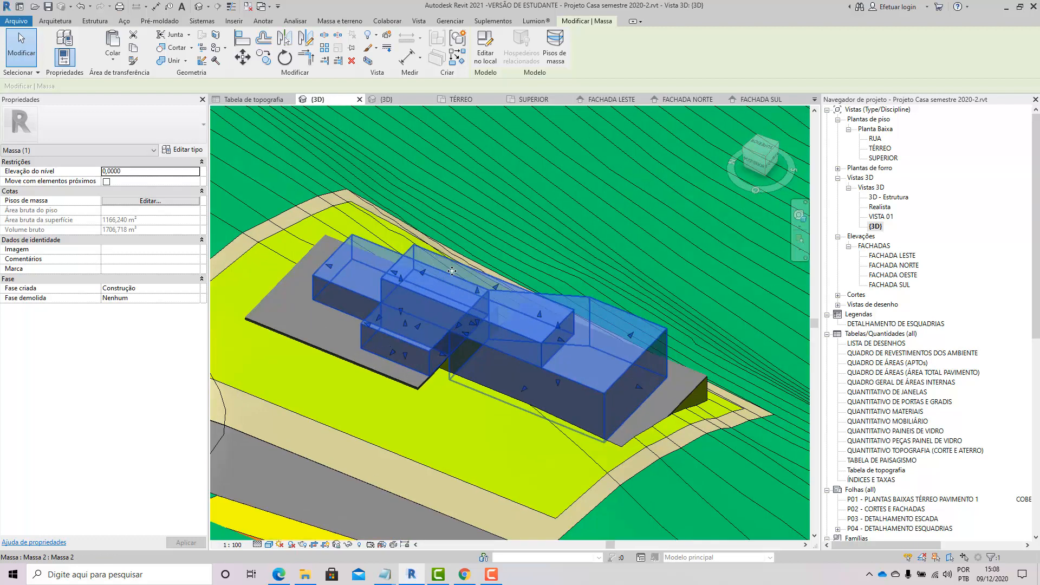
click(522, 235)
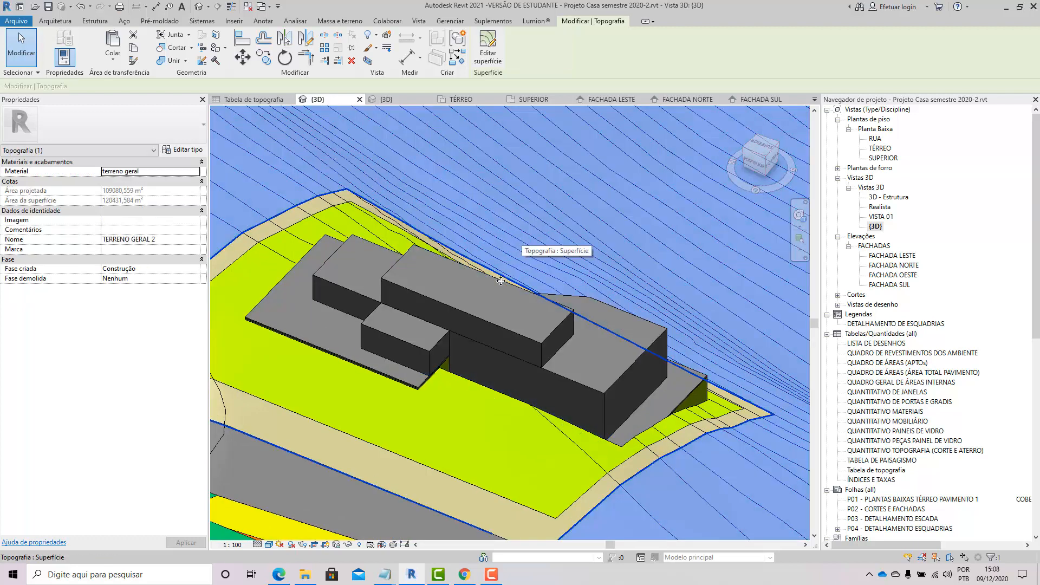
Step: Open the building mass for in-place editing, inspect its individual forms, and finish the mass
click(498, 343)
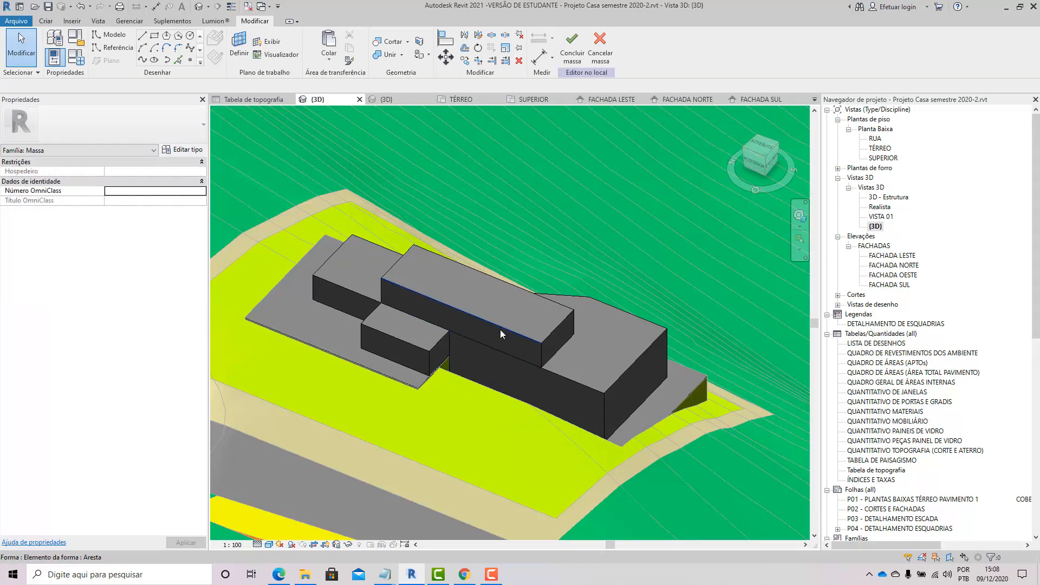
key(Tab)
click(500, 327)
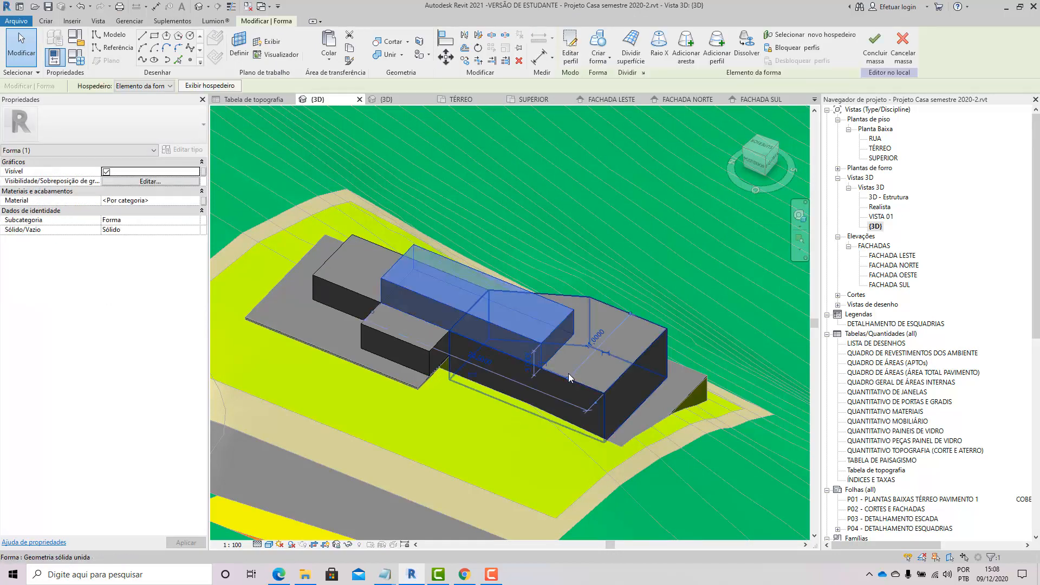
click(568, 374)
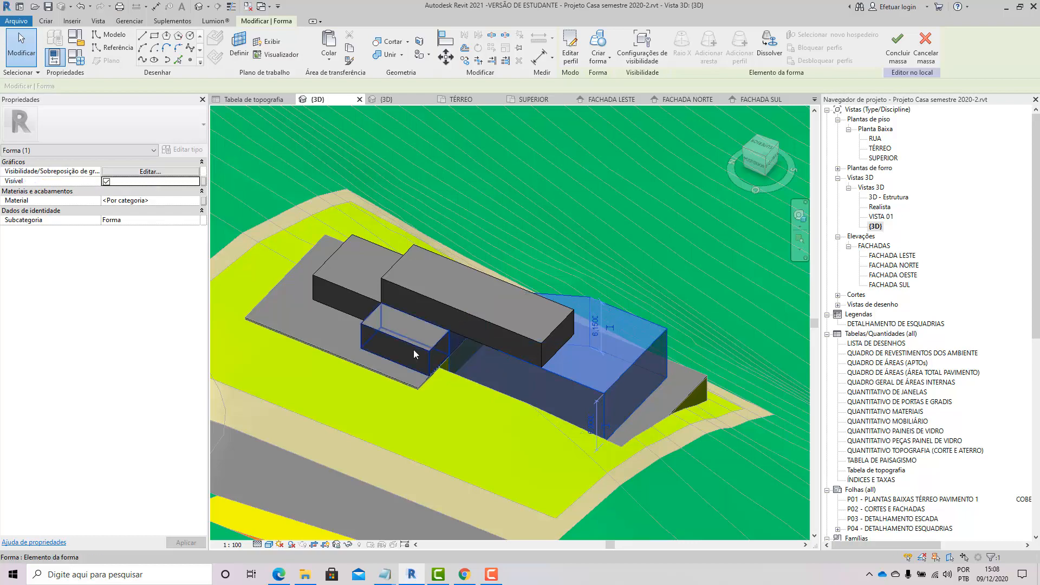
click(553, 179)
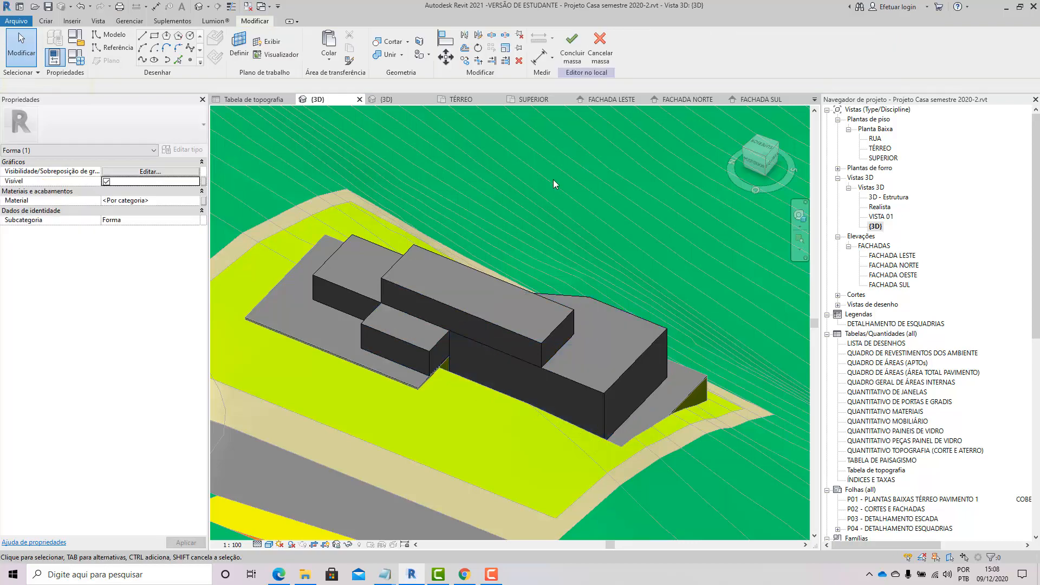
shift+middle_drag(464, 293, 628, 249)
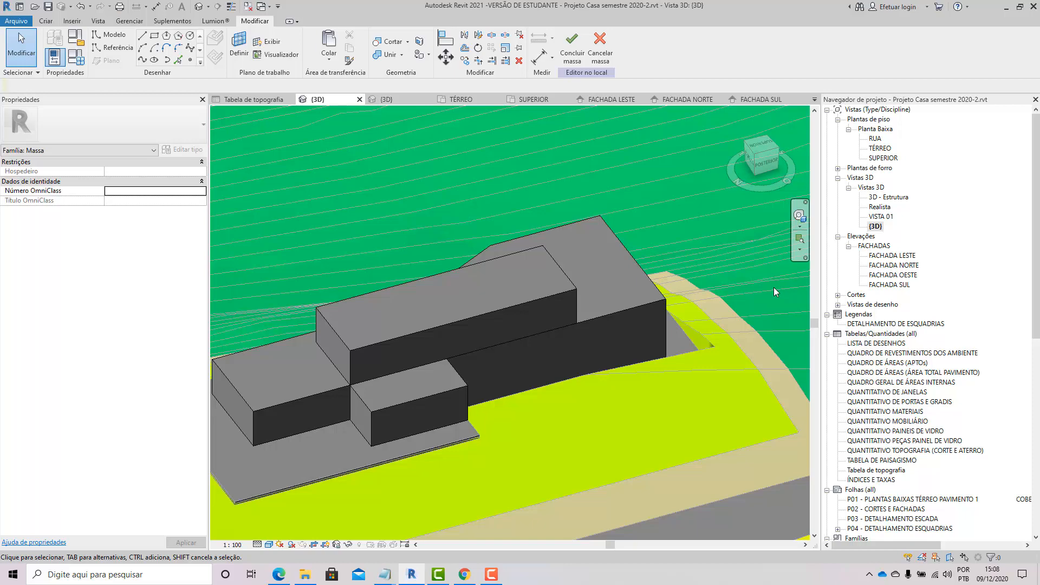
scroll(453, 297, down, 5)
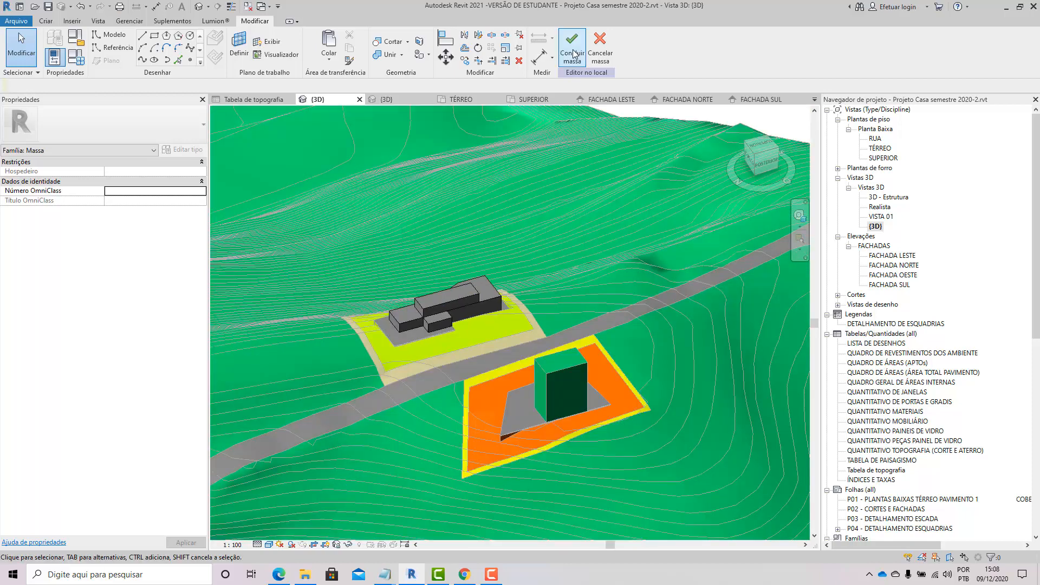
click(574, 54)
Step: Start a new in-place mass on the empty slope beside the building, accepting its default name
shift+middle_drag(549, 321, 482, 369)
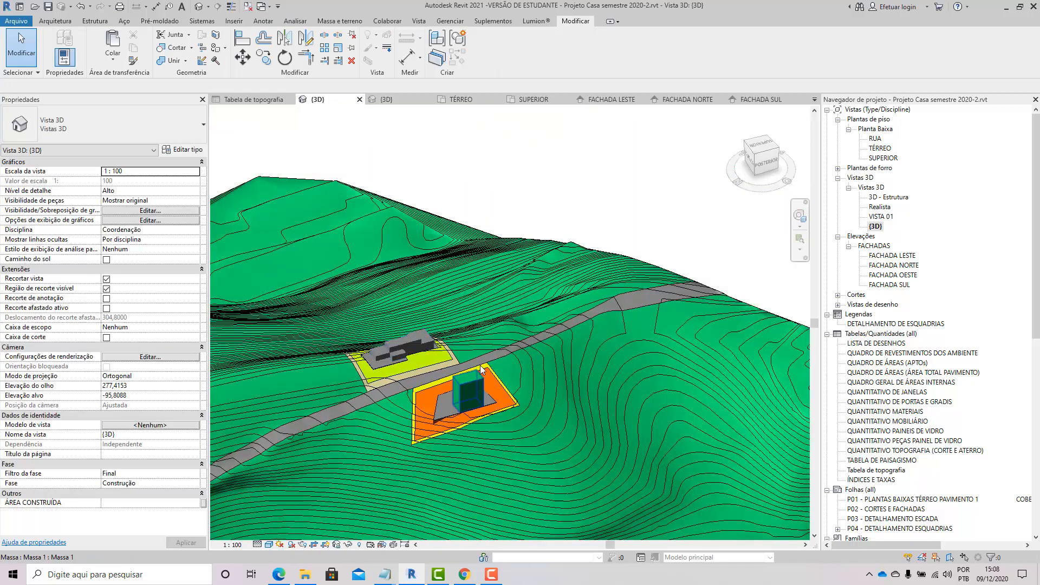
scroll(468, 373, up, 3)
shift+middle_drag(425, 349, 287, 370)
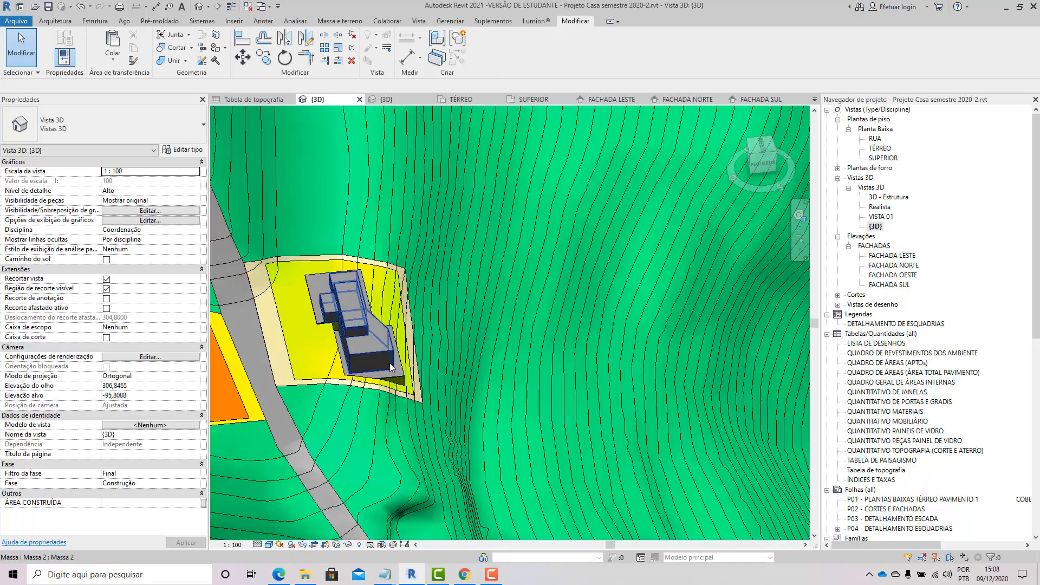
scroll(391, 368, up, 6)
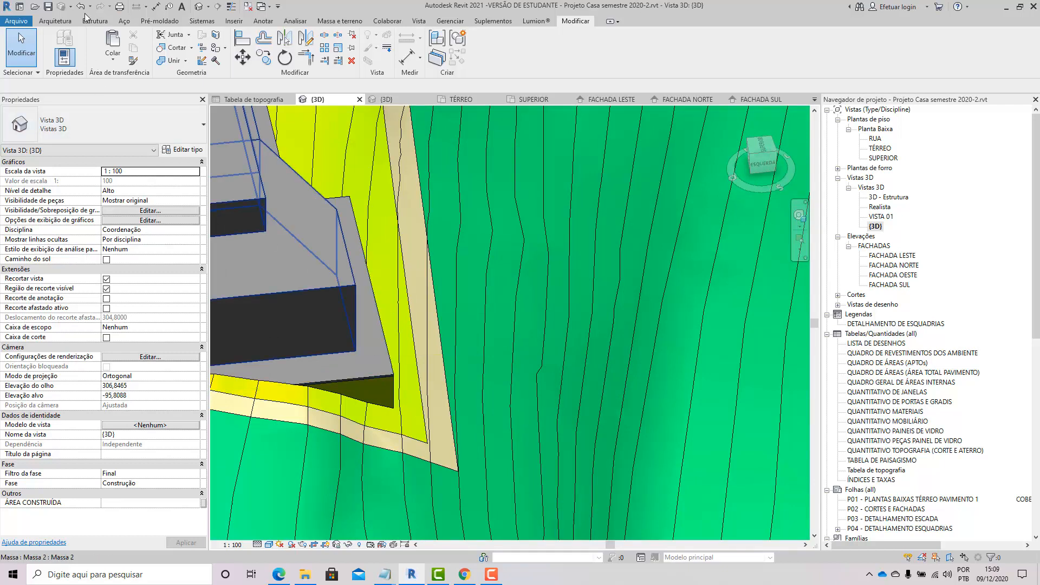
scroll(332, 317, down, 3)
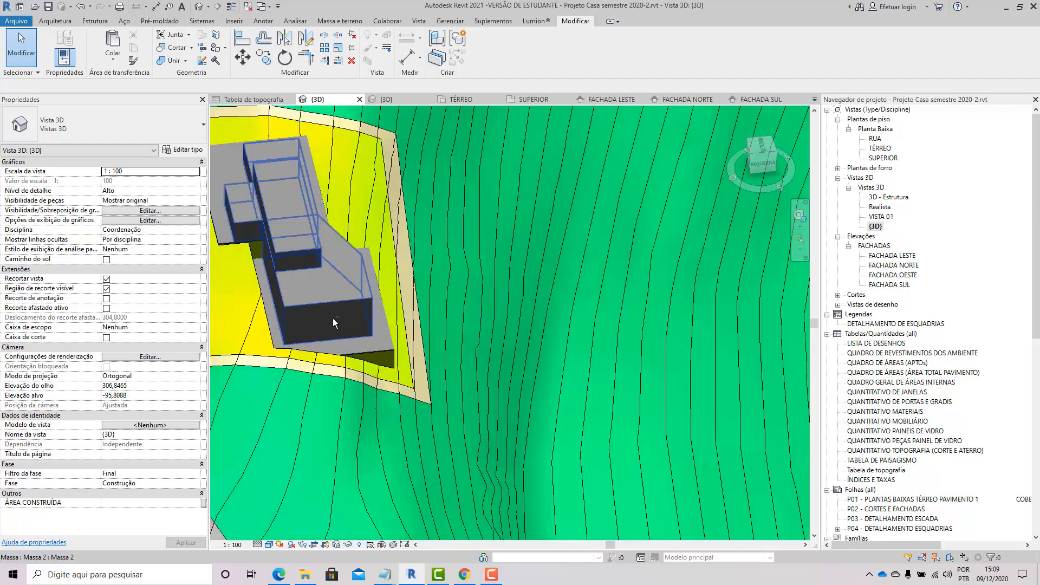
shift+middle_drag(332, 317, 304, 235)
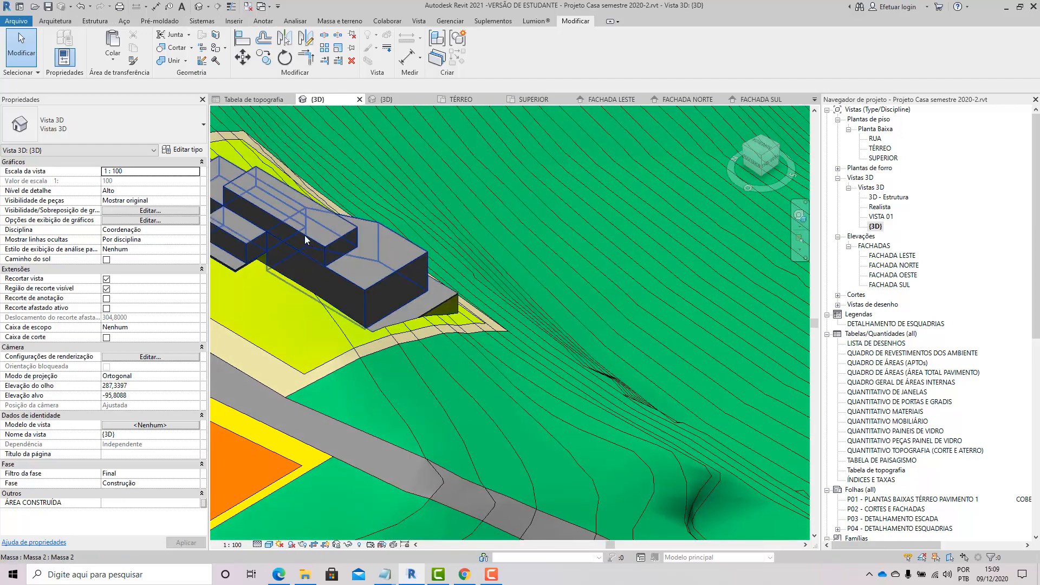
shift+middle_drag(427, 241, 491, 222)
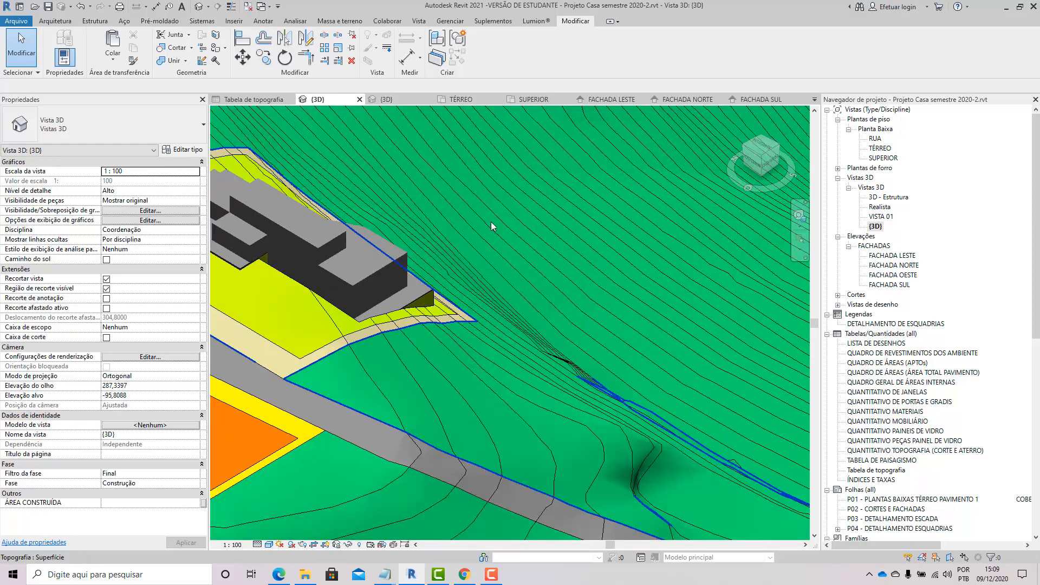
scroll(491, 222, up, 2)
middle_drag(501, 268, 407, 283)
click(339, 20)
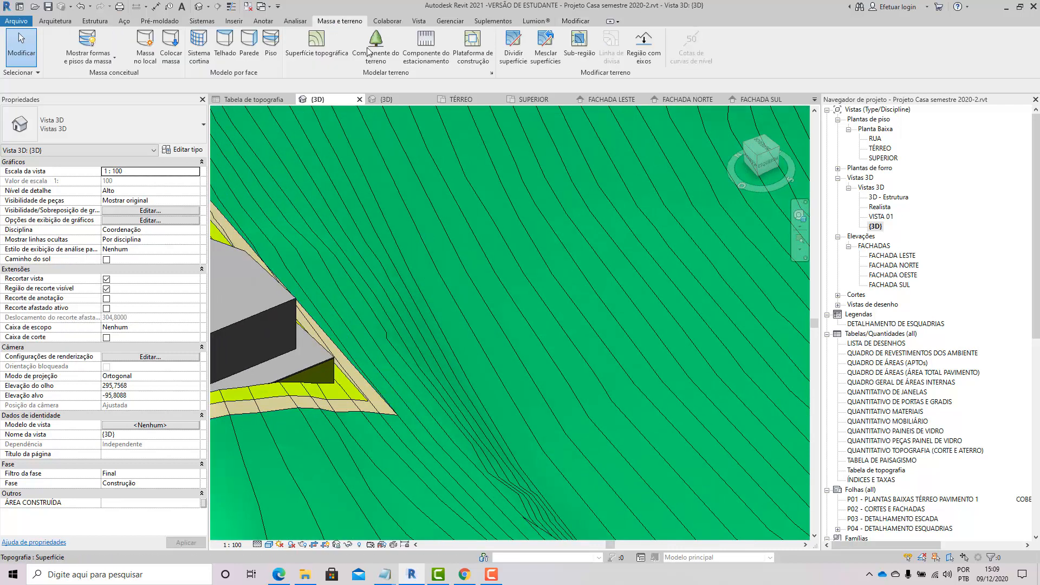
click(143, 46)
click(530, 311)
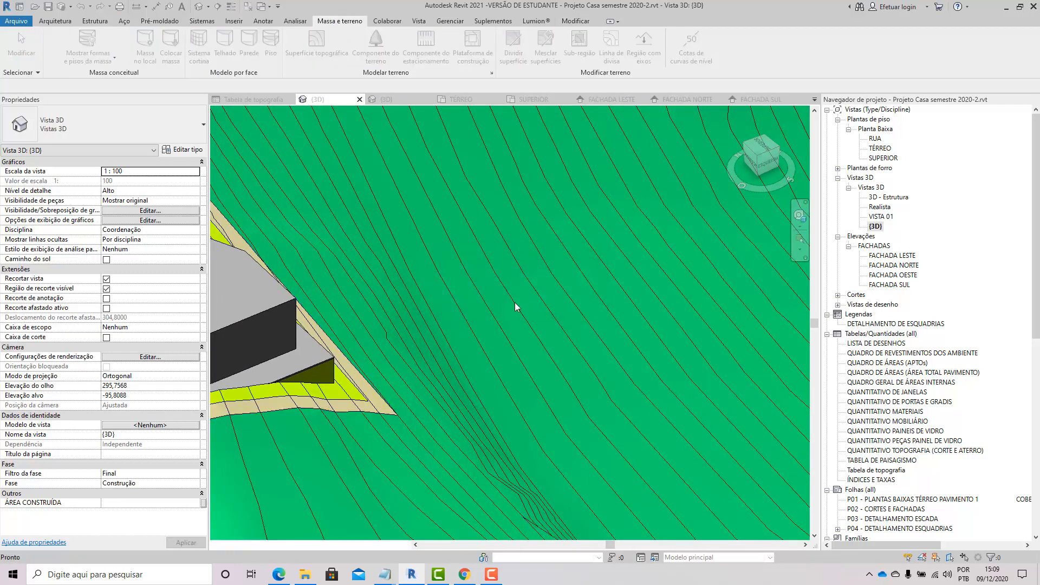
Step: Start drawing model lines with the placement plane set to Nível : INFERIOR
click(154, 39)
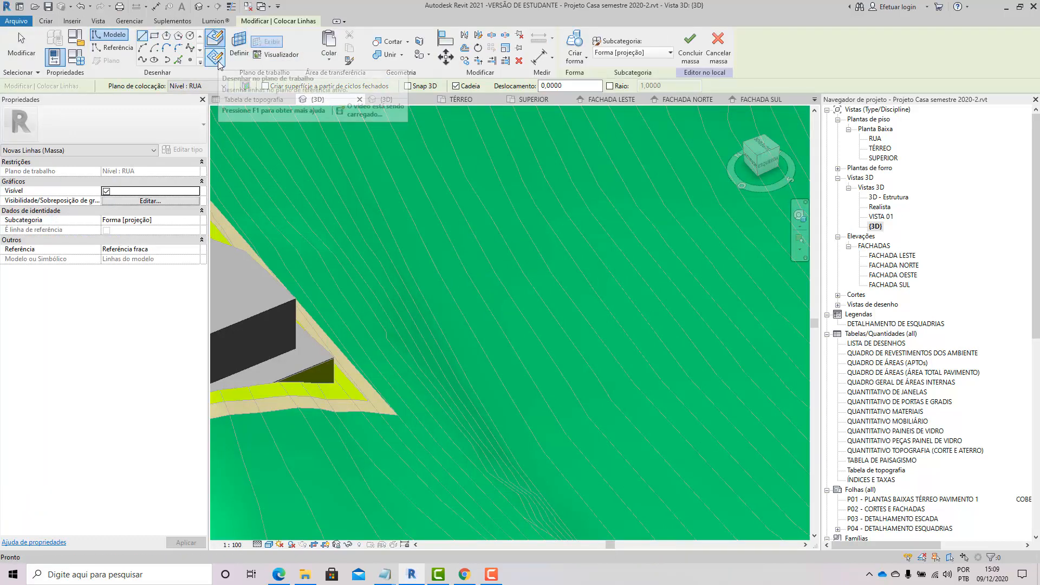
click(217, 64)
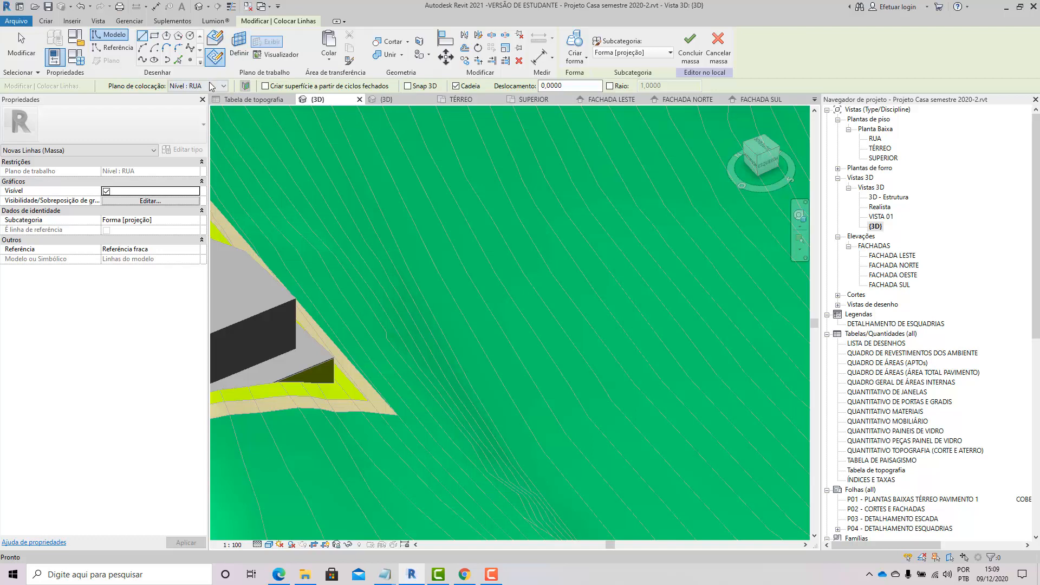
click(211, 87)
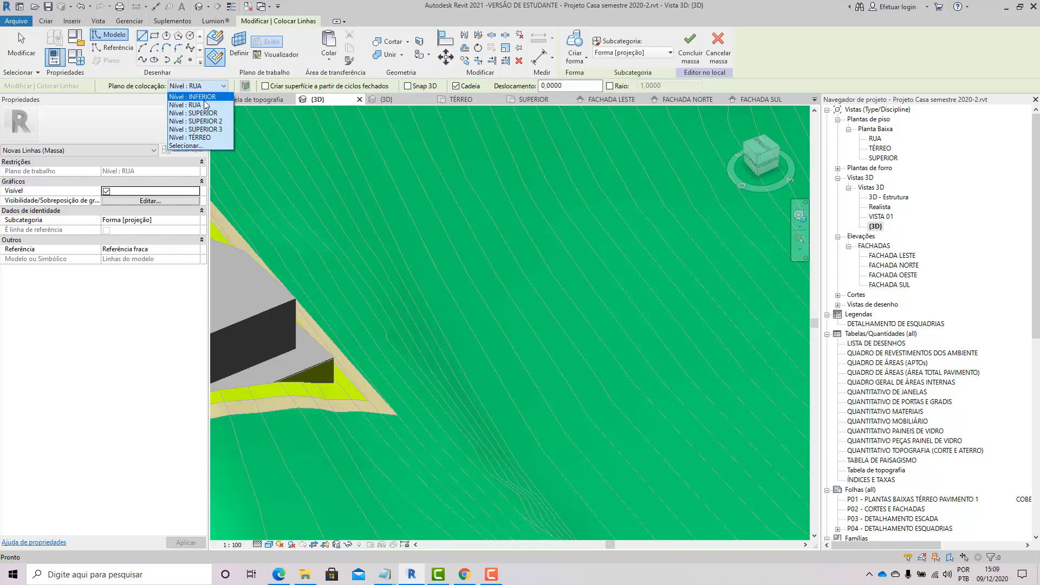
click(192, 97)
scroll(499, 310, down, 3)
click(502, 332)
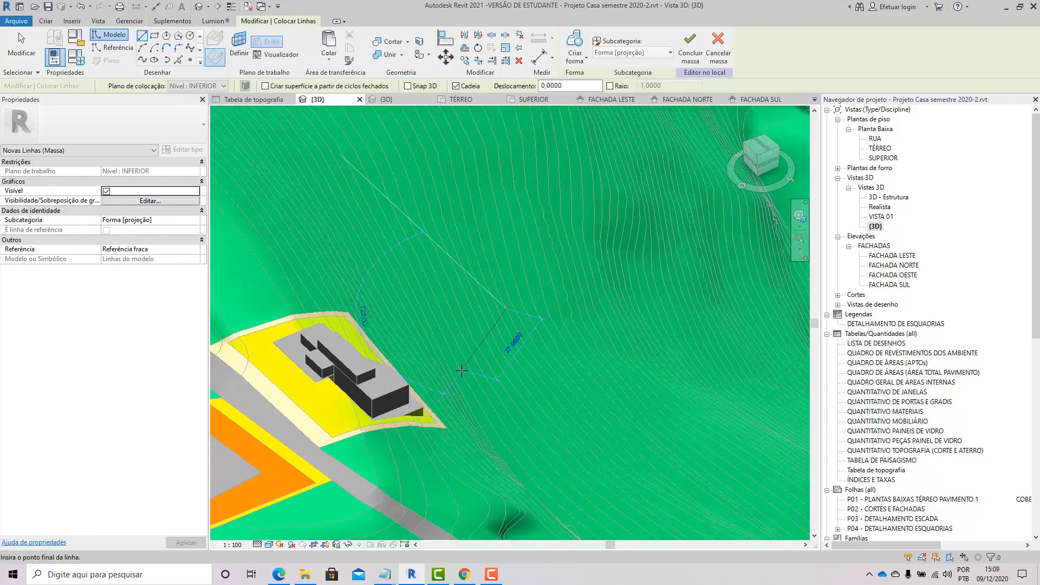
key(Escape)
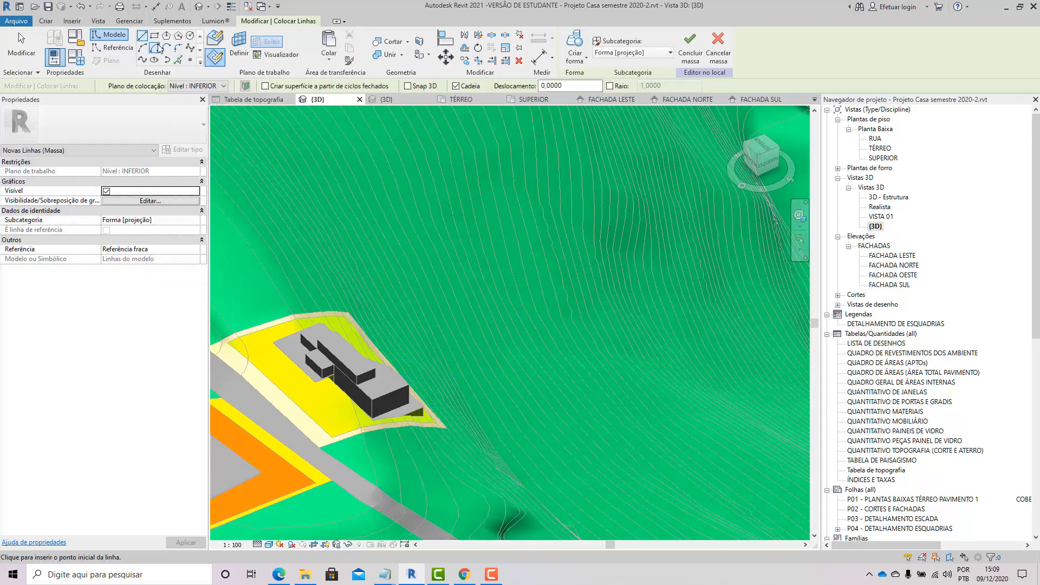
Step: Sketch a rectangle of model lines on the slope east of the building and exit the drawing tool
click(154, 35)
click(504, 319)
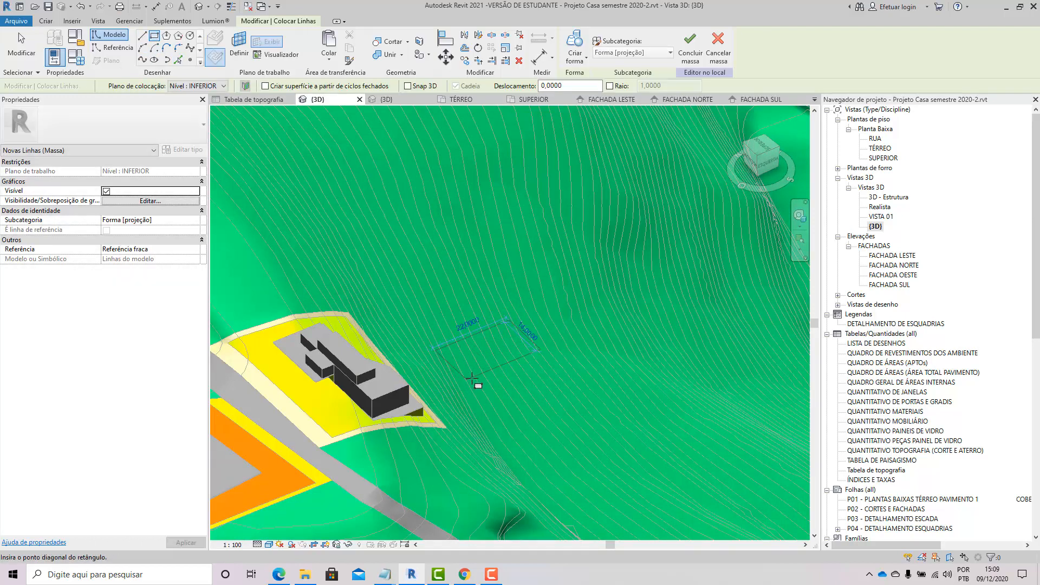
click(475, 377)
click(22, 54)
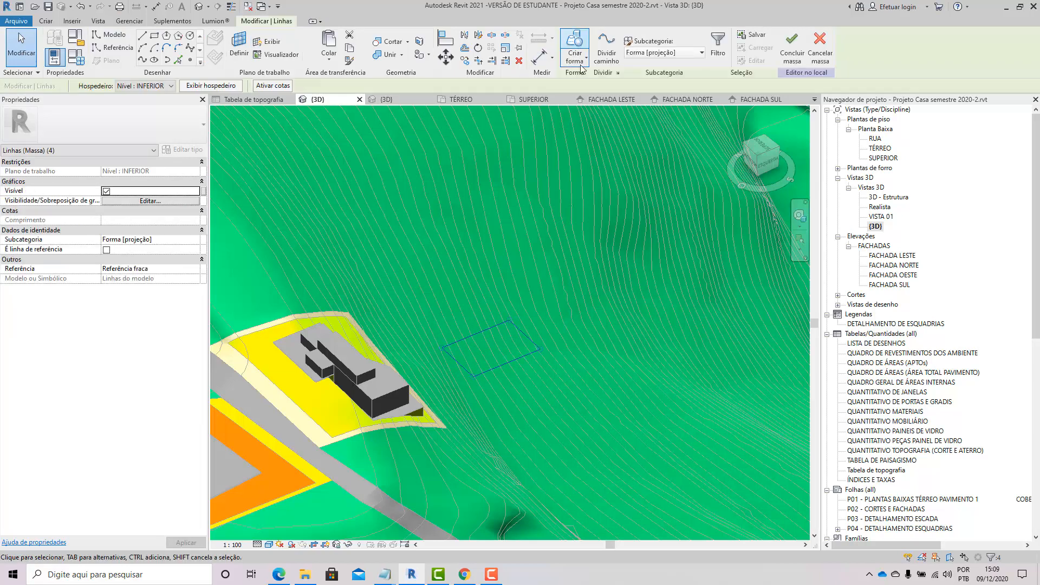
Step: Create a solid form from the sketched rectangle with a height of 9 and finish the mass
click(579, 59)
click(435, 332)
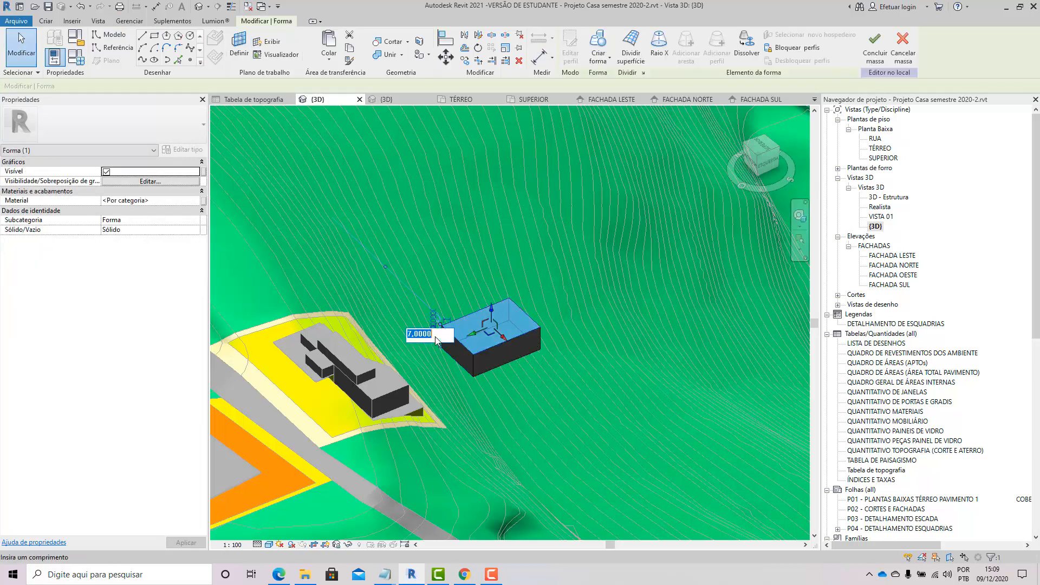
text(9)
key(Return)
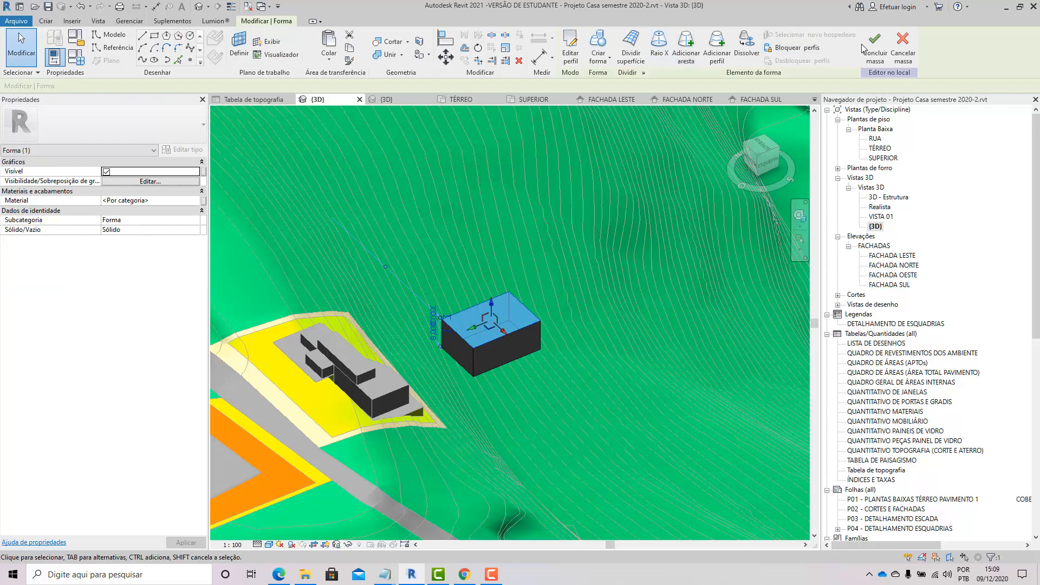
click(873, 44)
Step: Orbit and zoom around the new mass to examine how it sits on the terrain slope
shift+middle_drag(515, 421, 416, 317)
scroll(367, 357, up, 3)
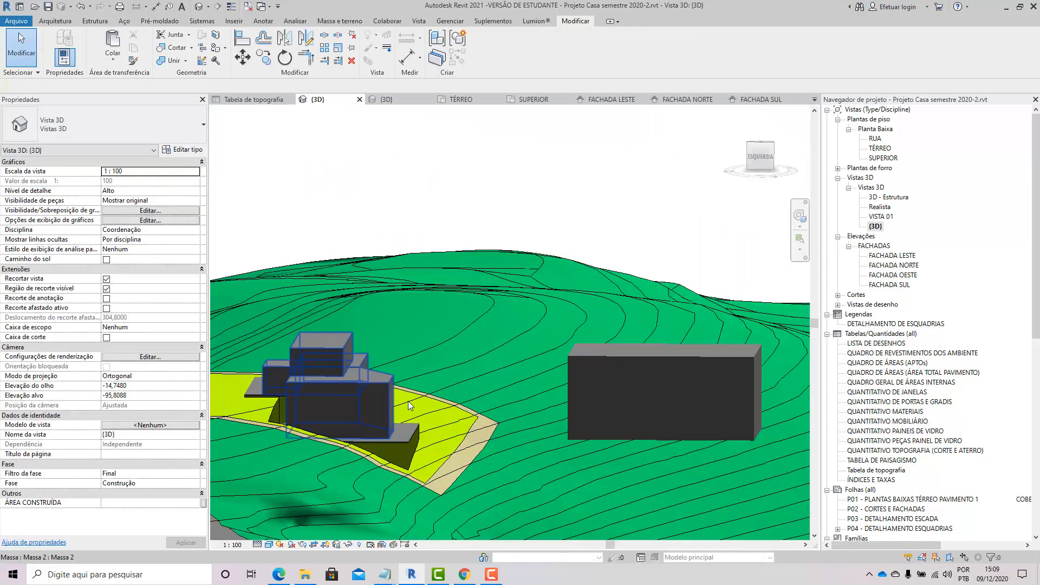
shift+middle_drag(408, 401, 492, 448)
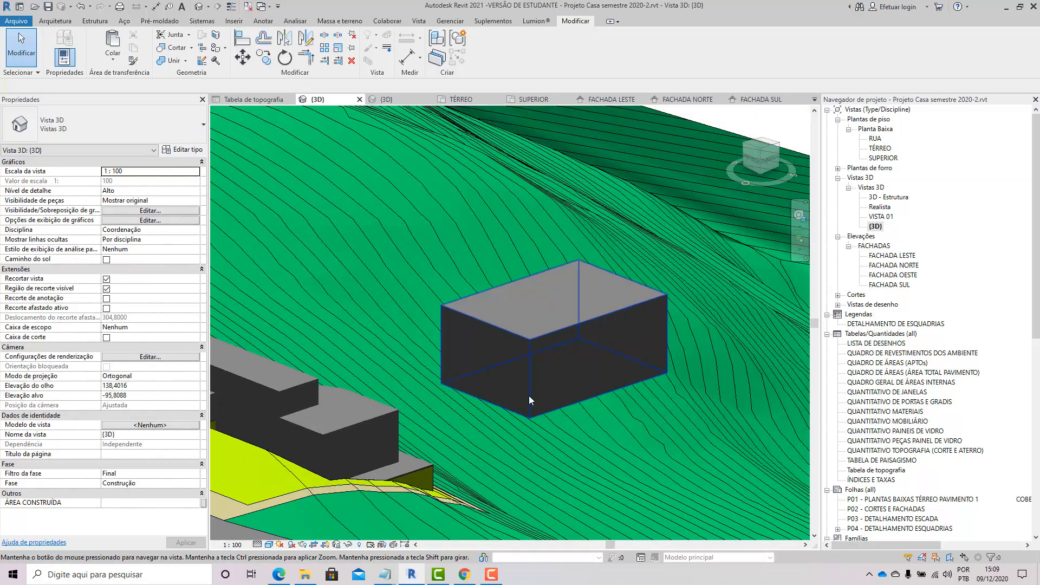
scroll(527, 351, down, 2)
click(529, 358)
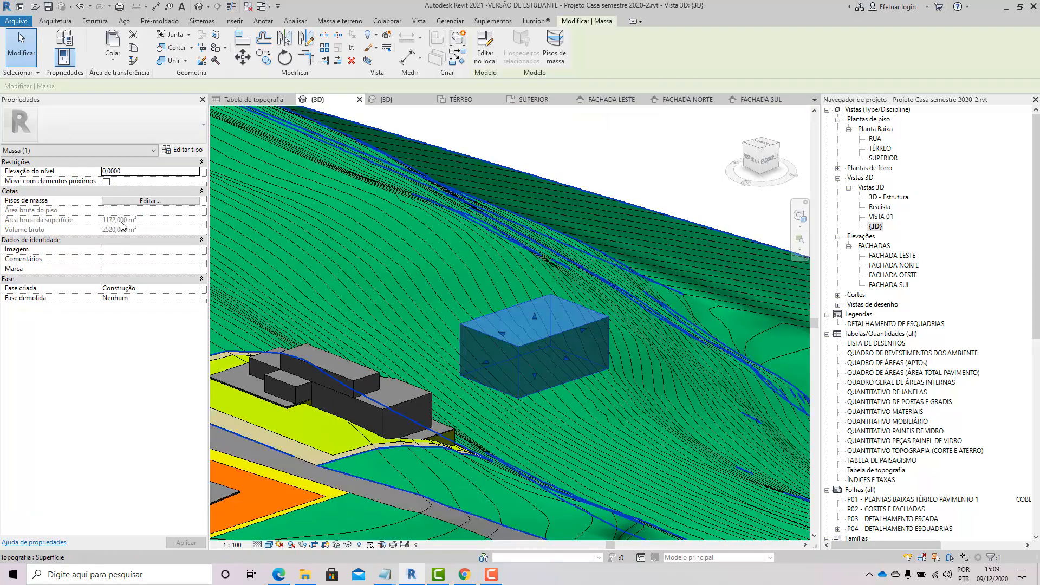
scroll(562, 333, up, 2)
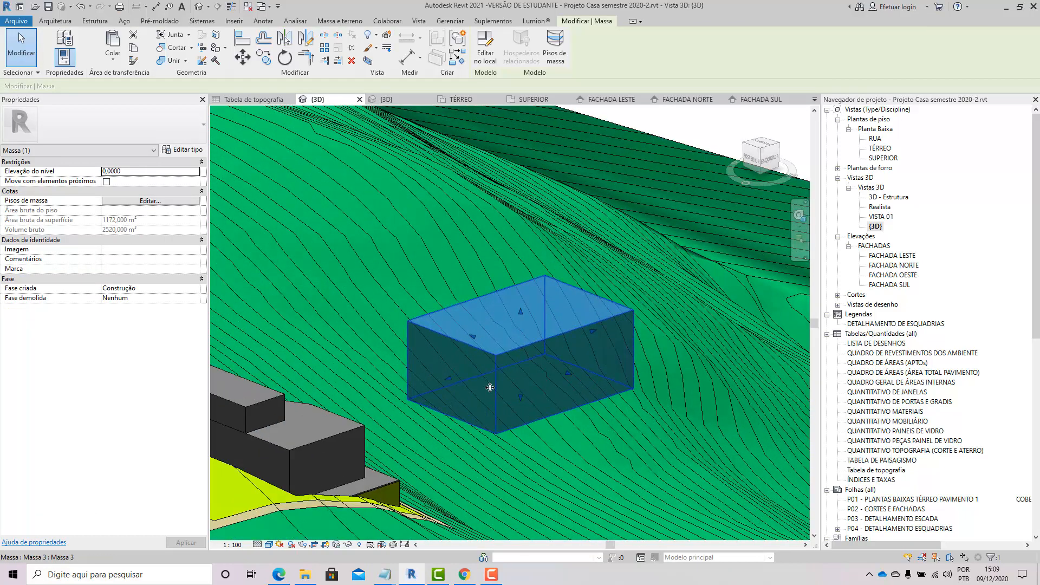
scroll(518, 252, down, 2)
click(561, 168)
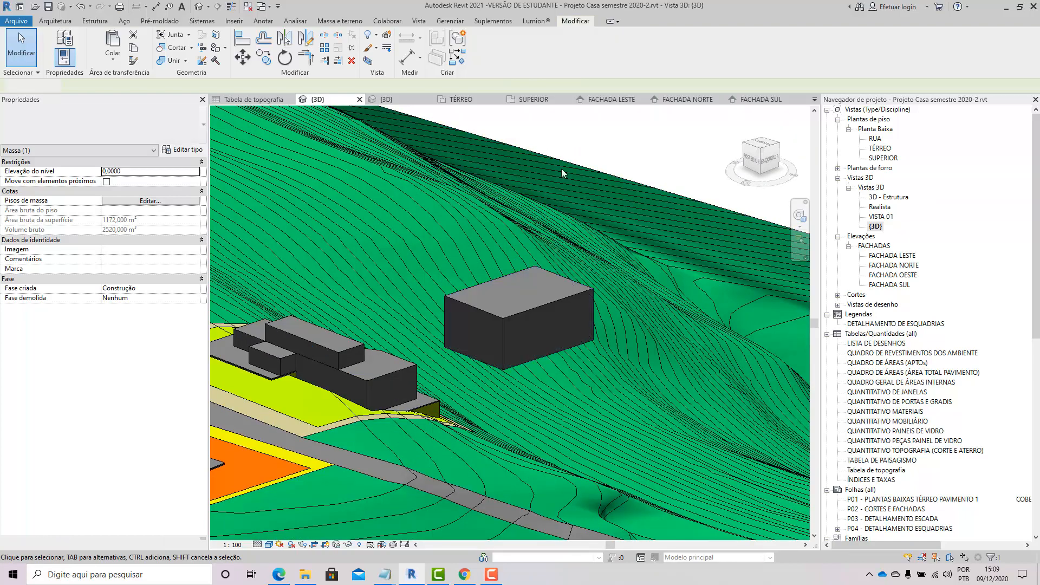
scroll(510, 321, up, 2)
shift+middle_drag(510, 321, 518, 344)
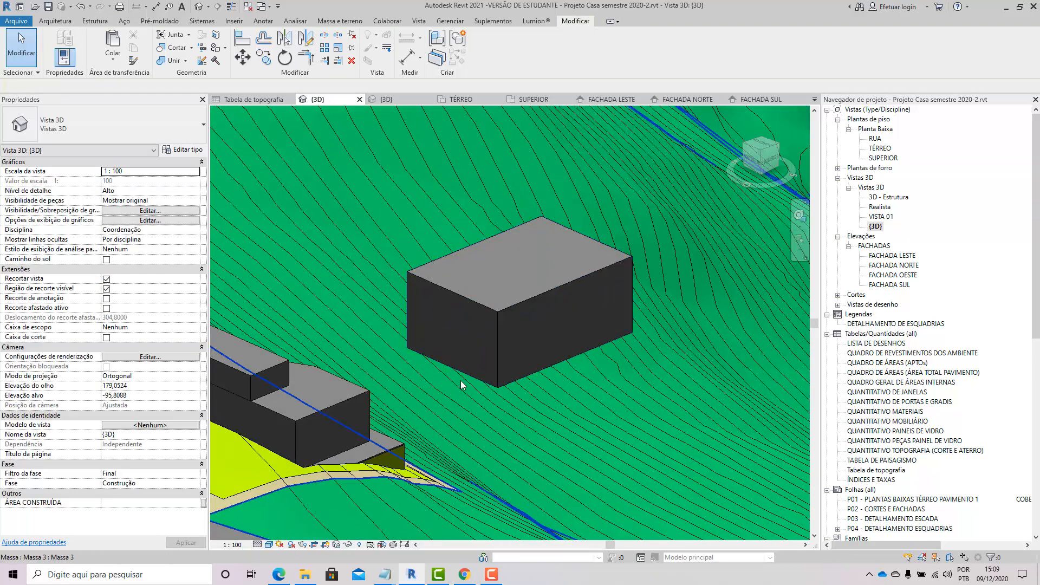
scroll(464, 379, down, 1)
scroll(565, 321, down, 2)
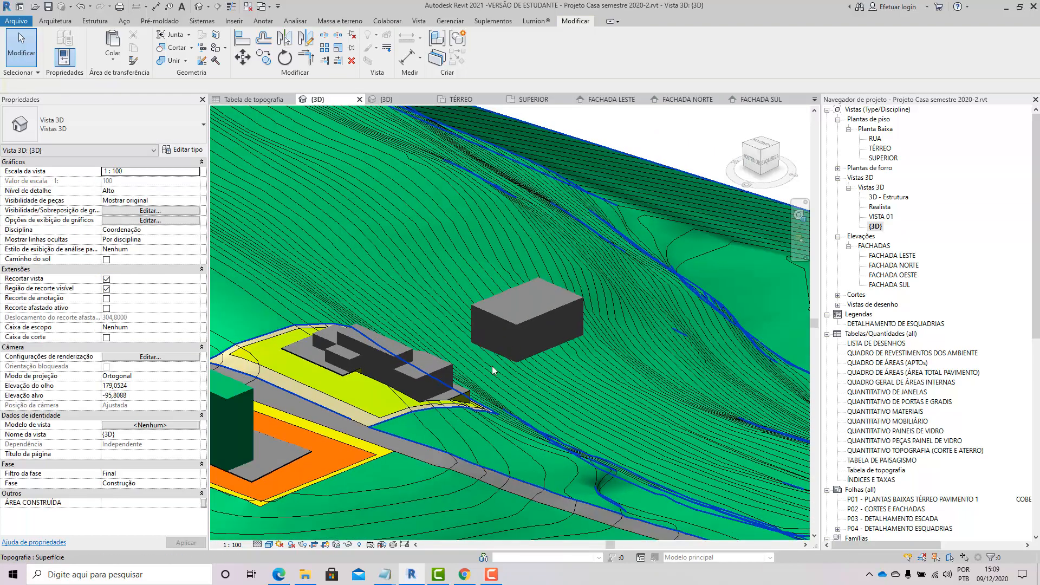
click(519, 327)
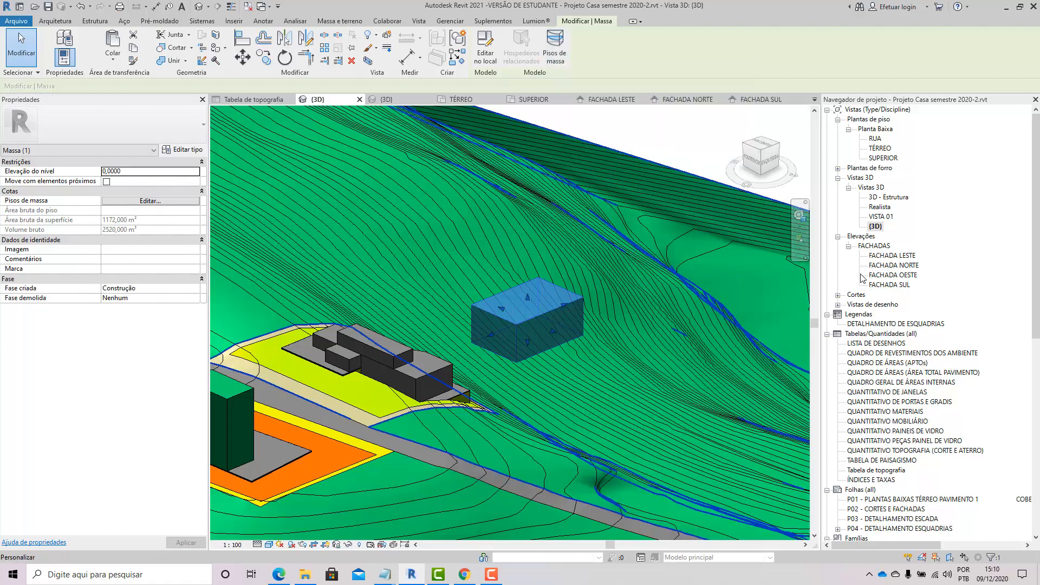
Step: Open the FACHADA SUL elevation and enlarge its crop region upward, downward and to the right
double_click(889, 285)
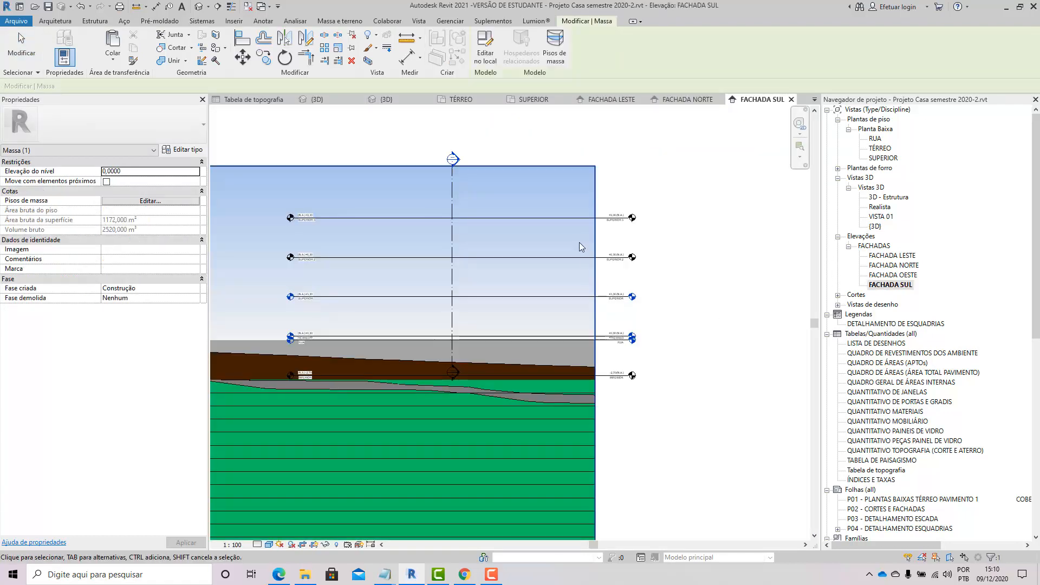
scroll(567, 311, down, 5)
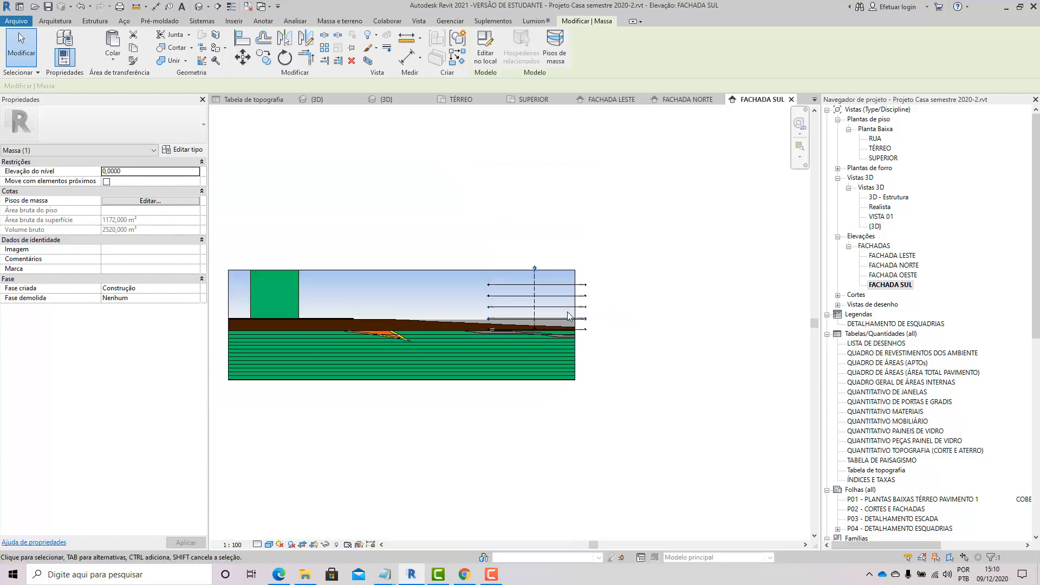
scroll(495, 315, up, 3)
click(329, 294)
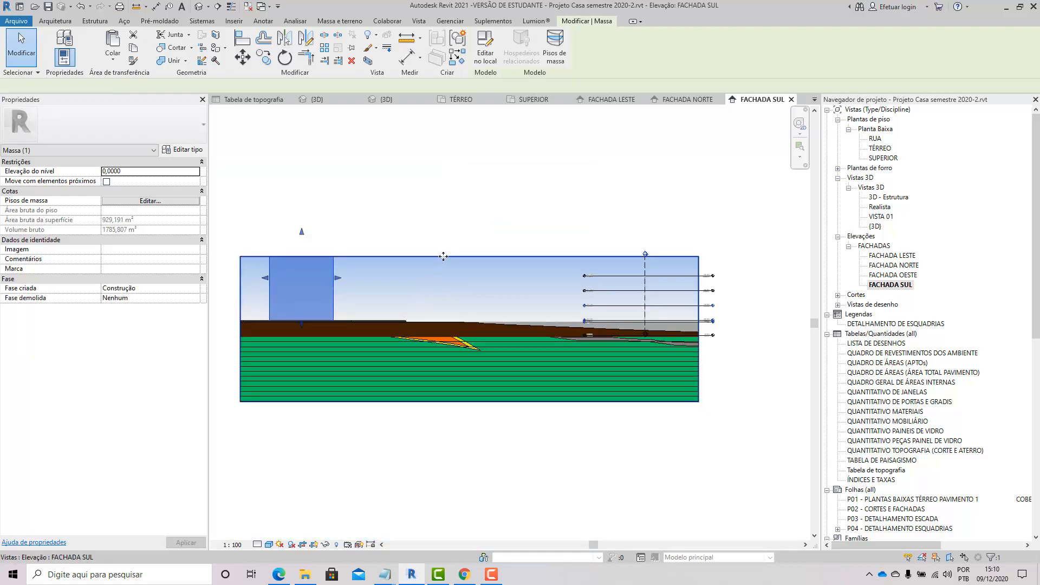
click(467, 257)
drag(469, 258, 470, 190)
drag(470, 402, 470, 442)
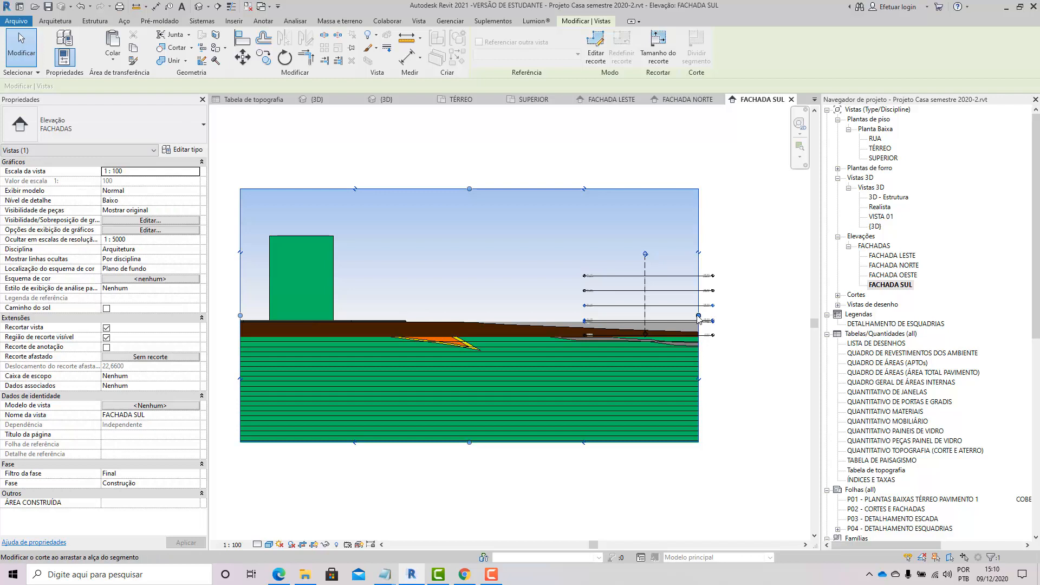
drag(698, 315, 767, 321)
key(Escape)
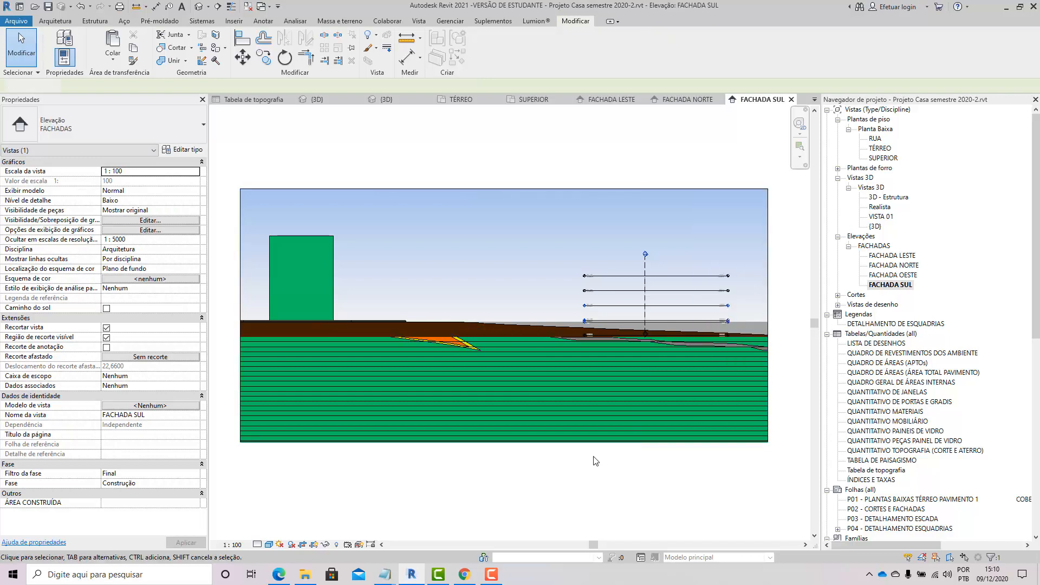
Step: Compare the masses between the elevation and the 3D view, selecting the new mass
click(336, 262)
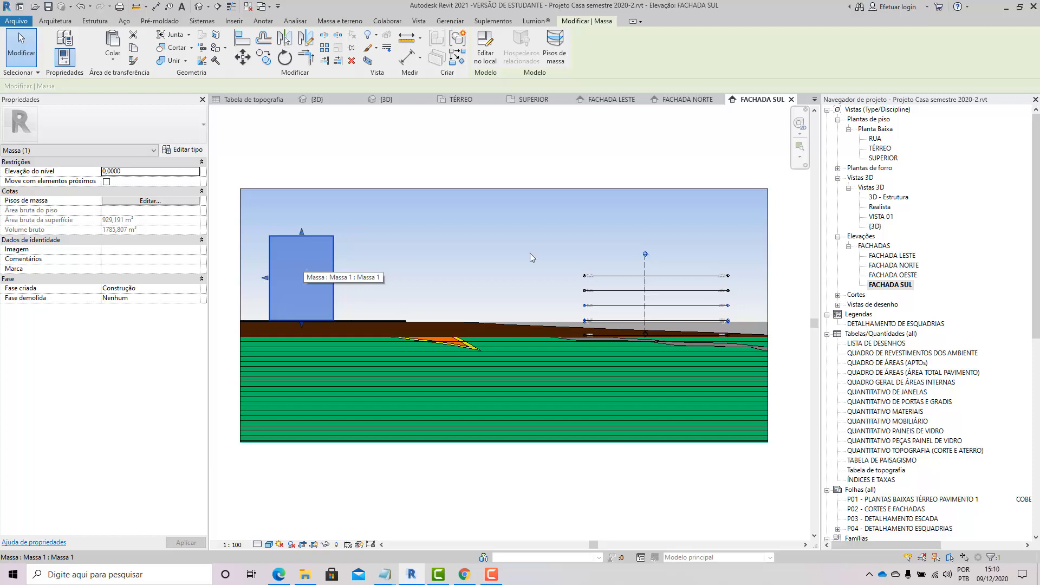
double_click(875, 226)
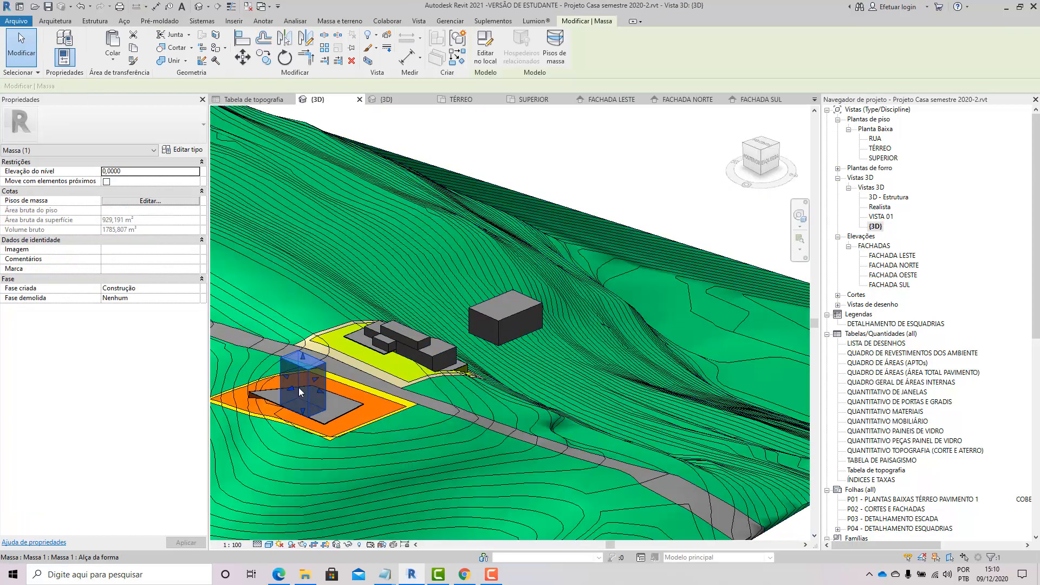
scroll(302, 389, up, 2)
click(554, 291)
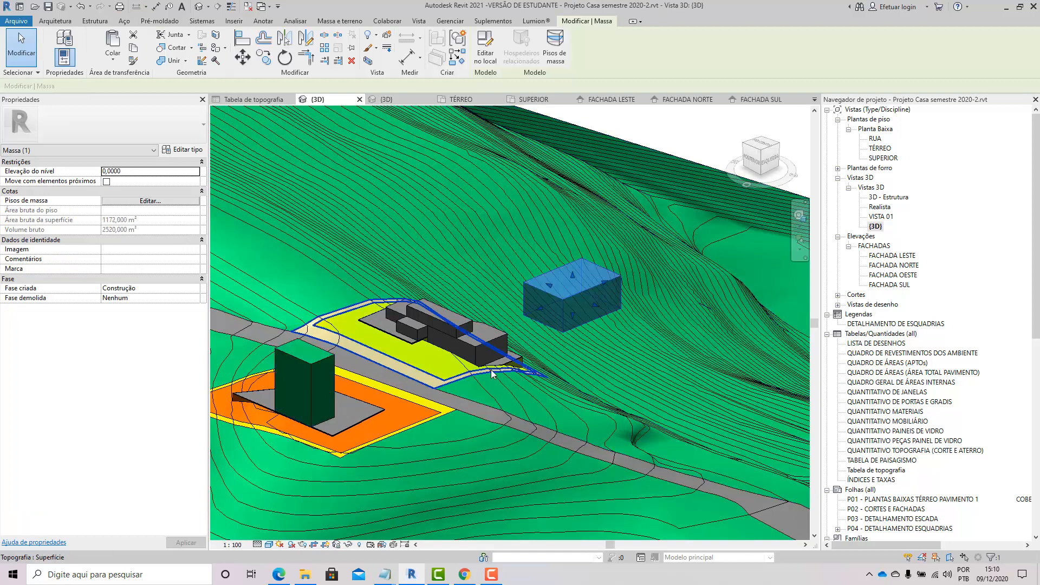
Step: Reopen the FACHADA SUL elevation and widen its crop region on all four sides
double_click(888, 284)
scroll(501, 226, down, 3)
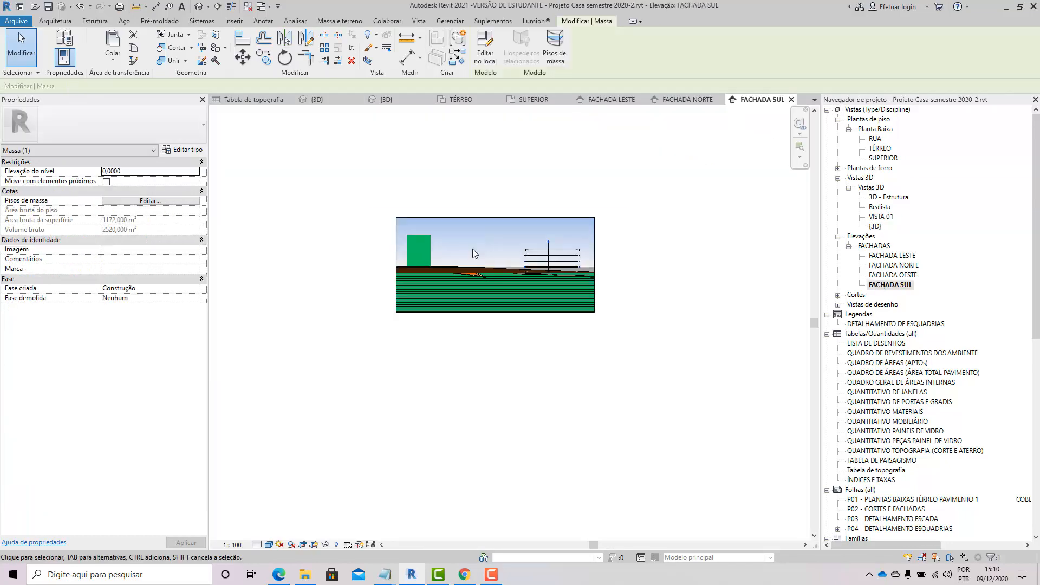
click(397, 279)
drag(396, 265, 211, 279)
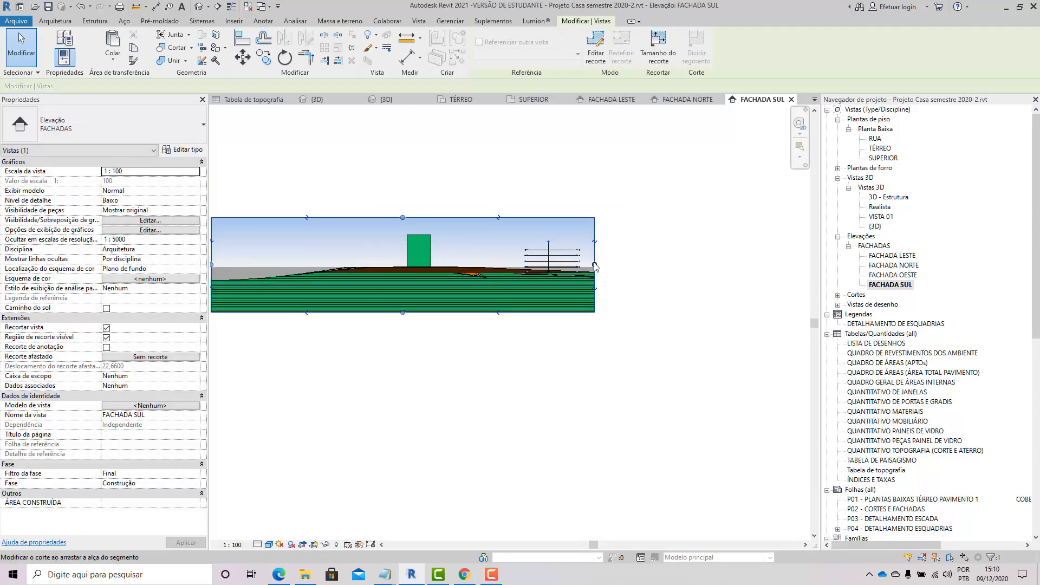
drag(596, 266, 718, 265)
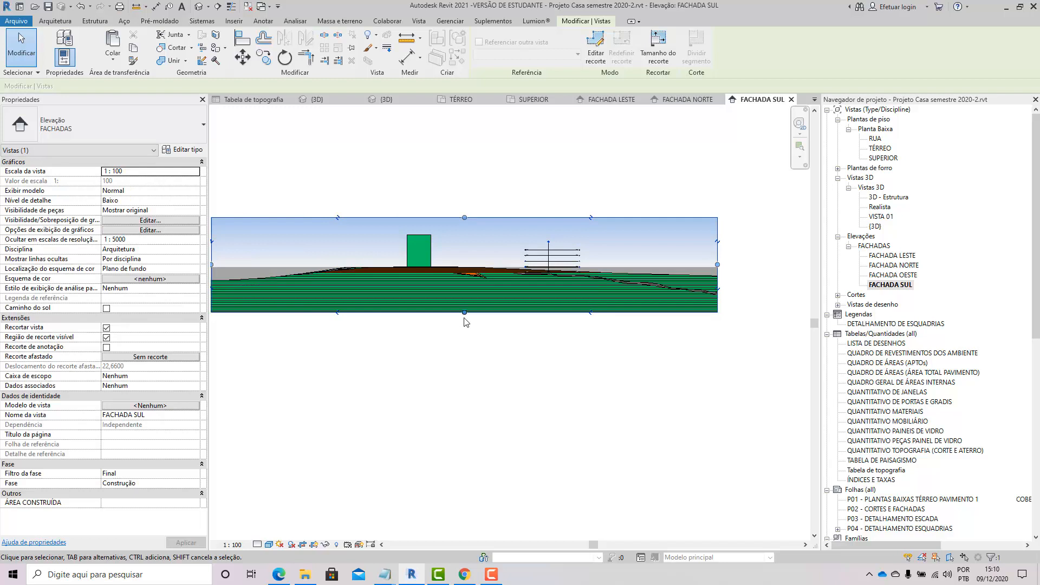
drag(465, 313, 464, 369)
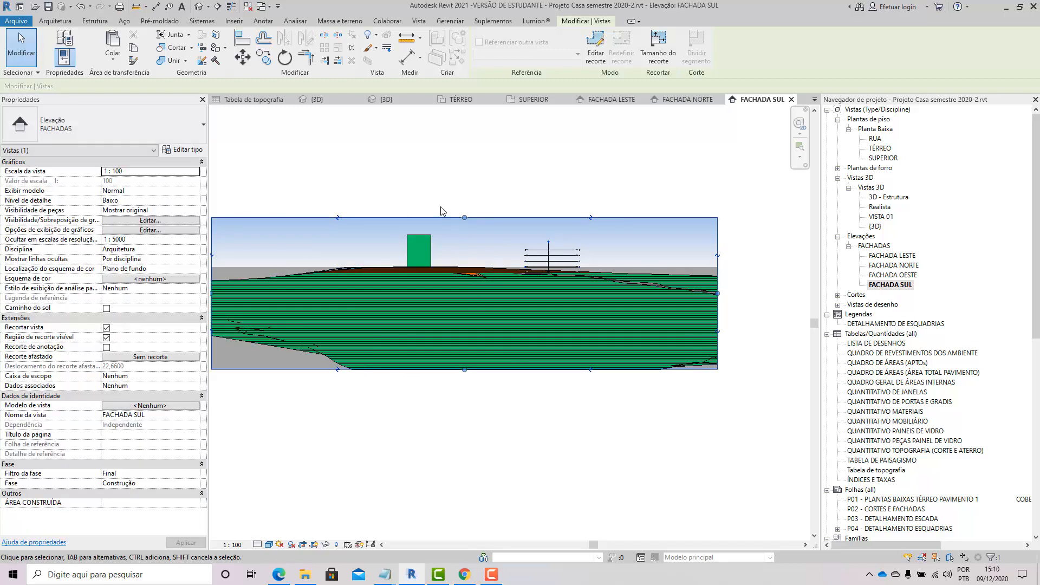
drag(466, 217, 463, 191)
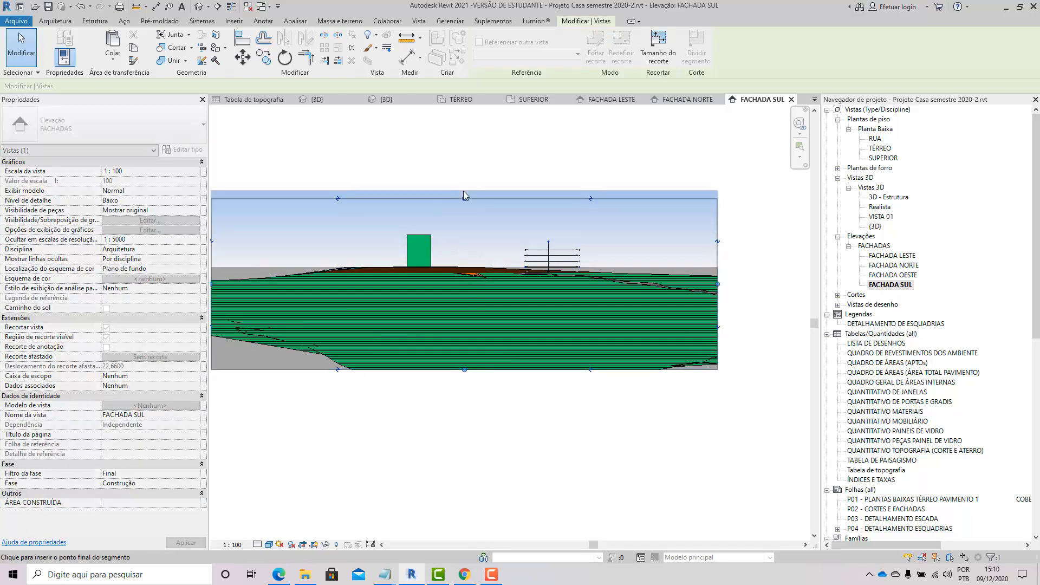
click(525, 166)
Step: Set the elevation's visual style to Cores consistentes
scroll(591, 289, down, 2)
scroll(465, 282, up, 3)
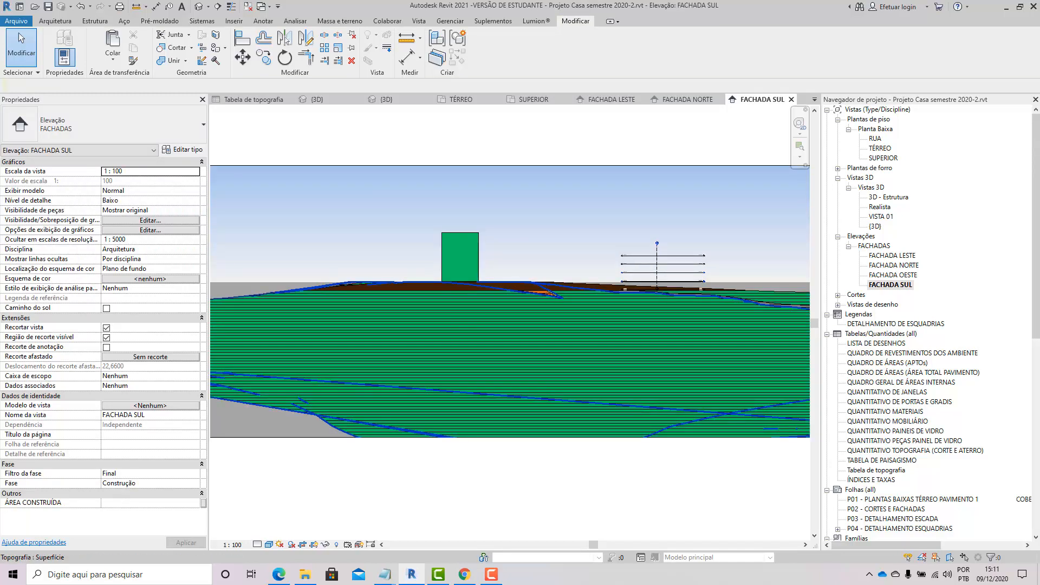
click(269, 545)
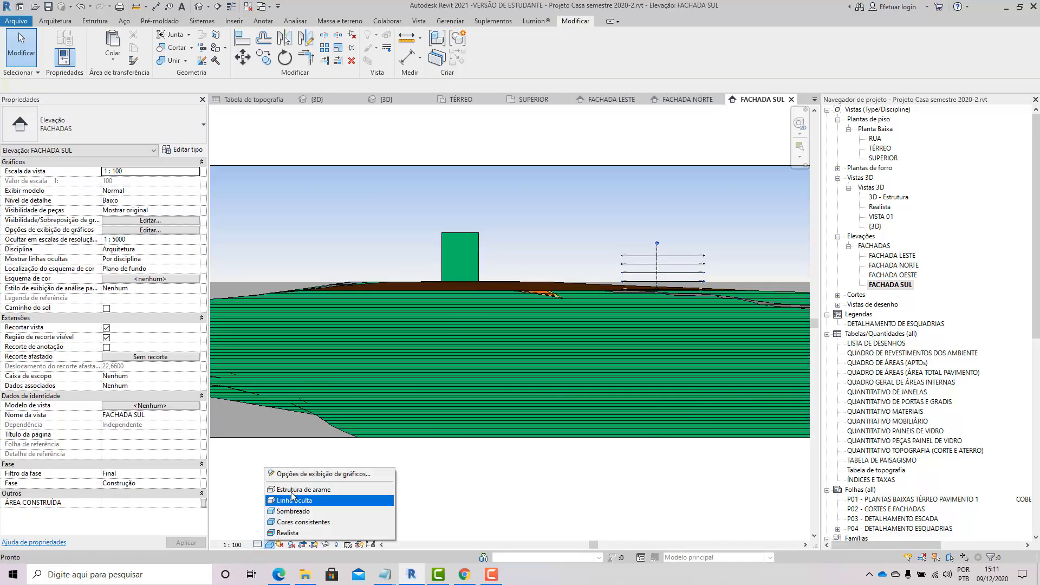
click(292, 497)
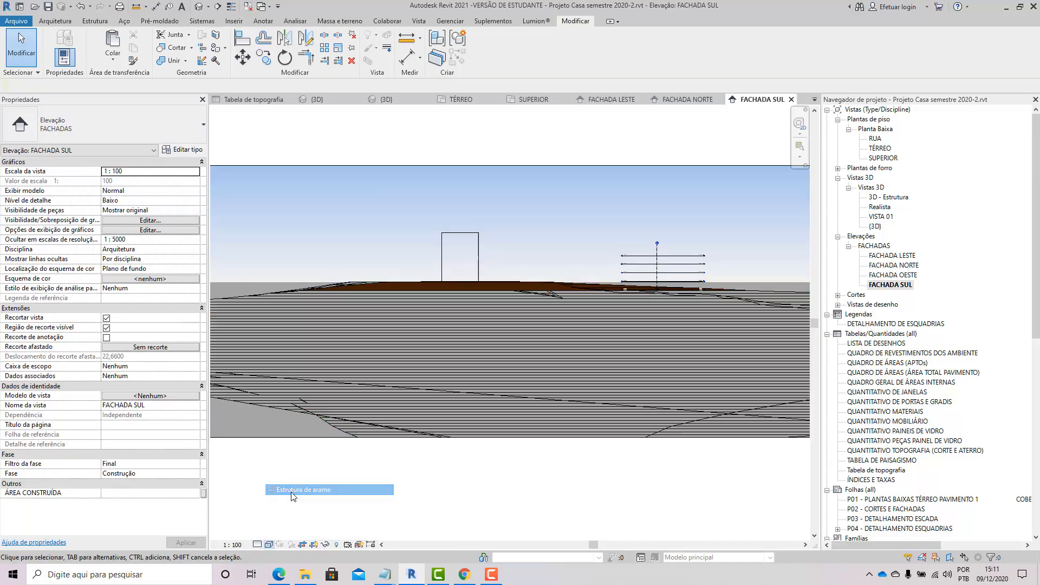
click(269, 545)
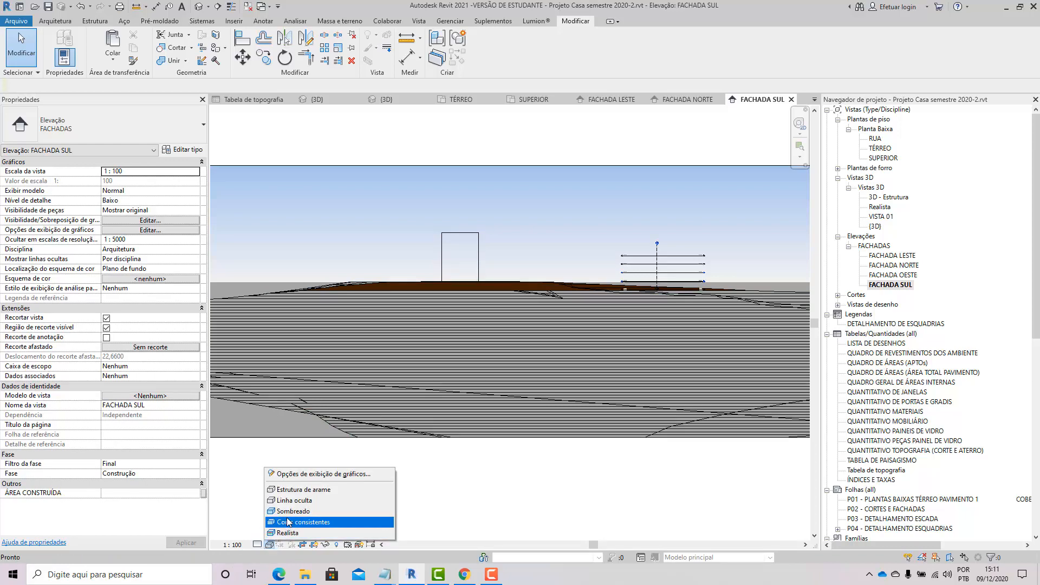
click(287, 522)
Step: In the 3D view, add mass floors to the new mass at the INFERIOR, TÉRREO and SUPERIOR levels
double_click(875, 226)
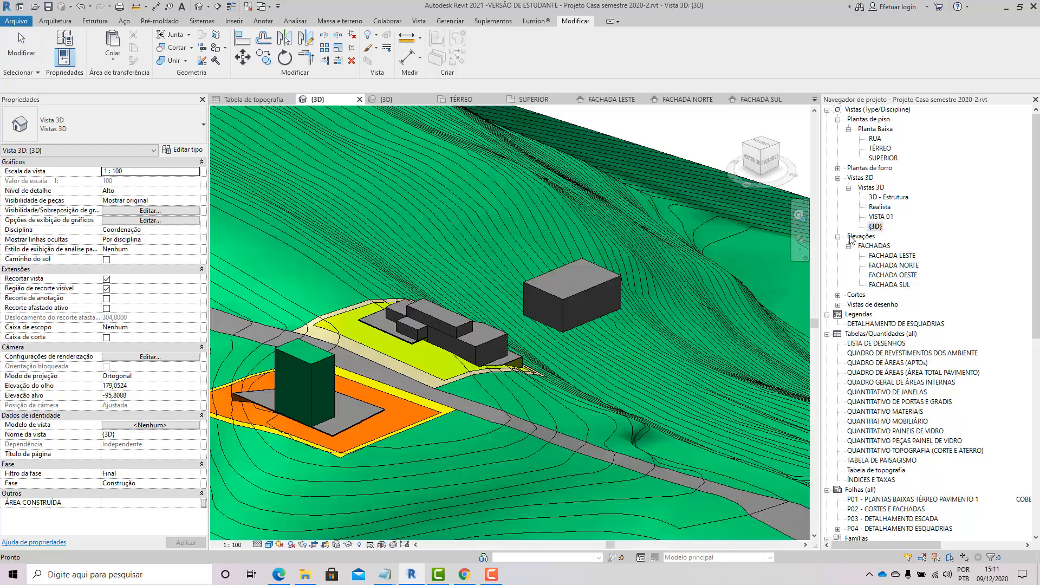
scroll(506, 317, up, 1)
shift+middle_drag(471, 359, 461, 363)
middle_drag(601, 275, 490, 272)
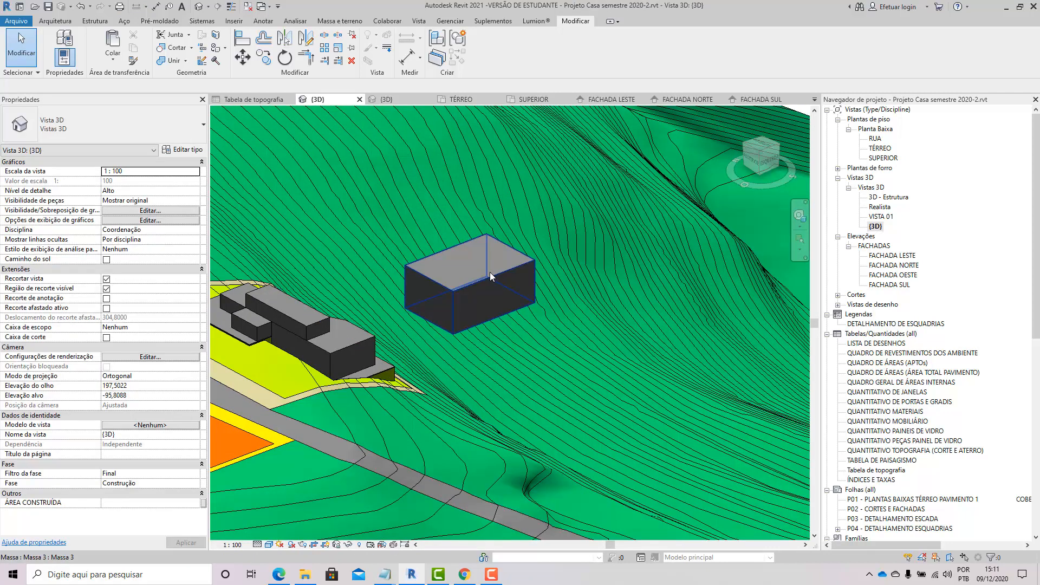
click(489, 272)
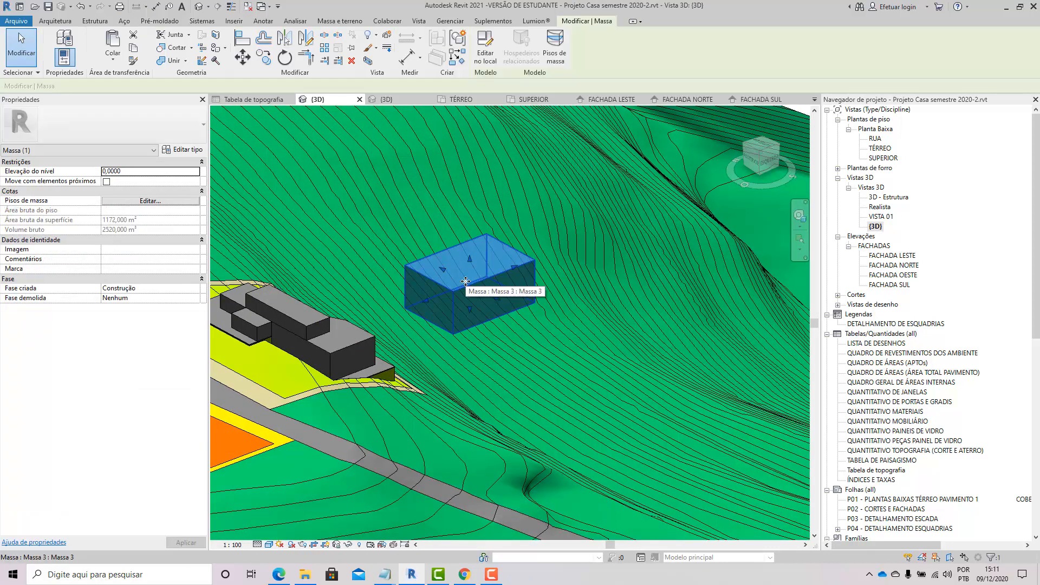
click(547, 54)
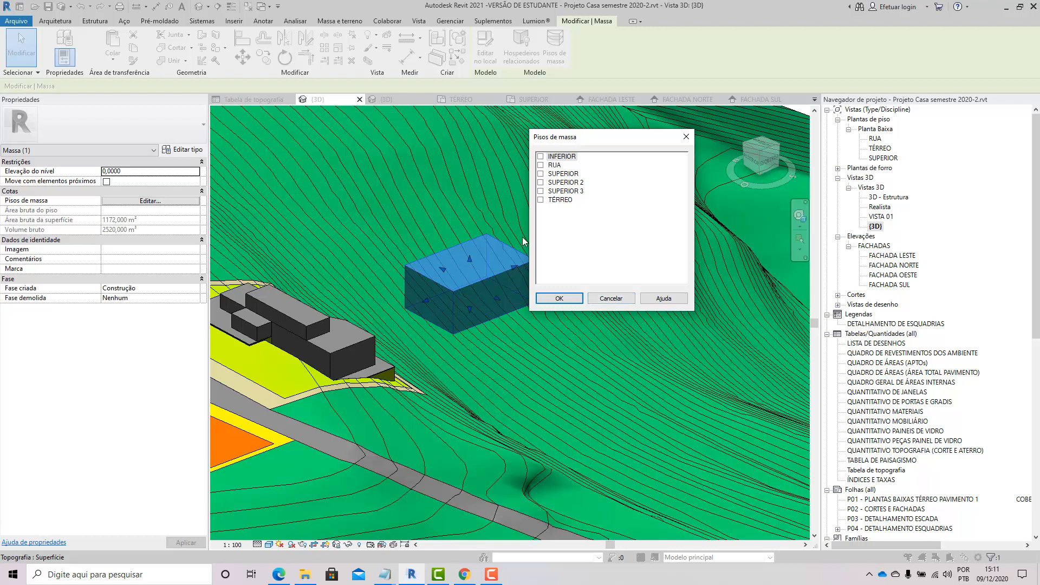
click(541, 191)
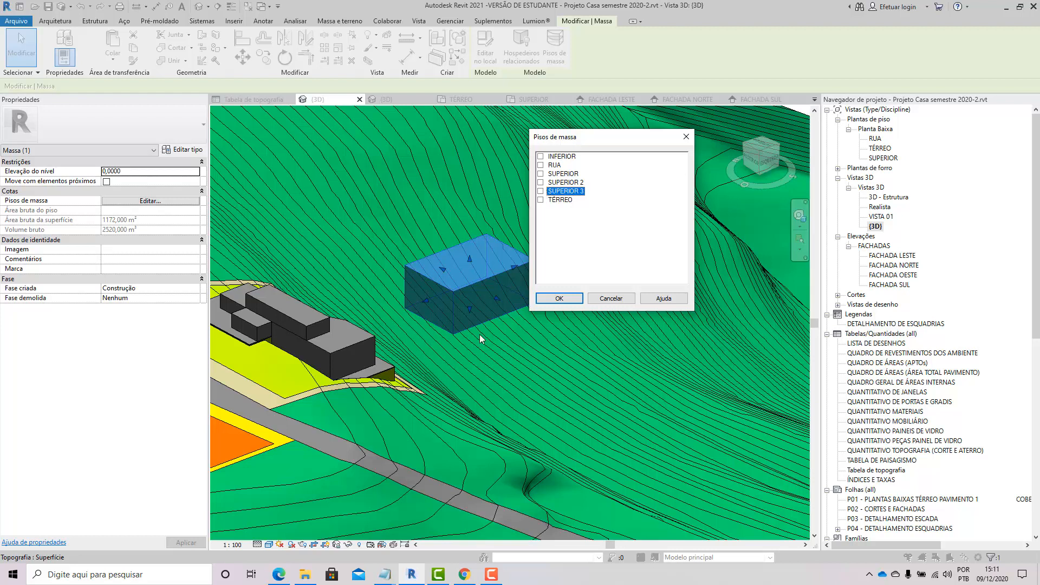
click(540, 156)
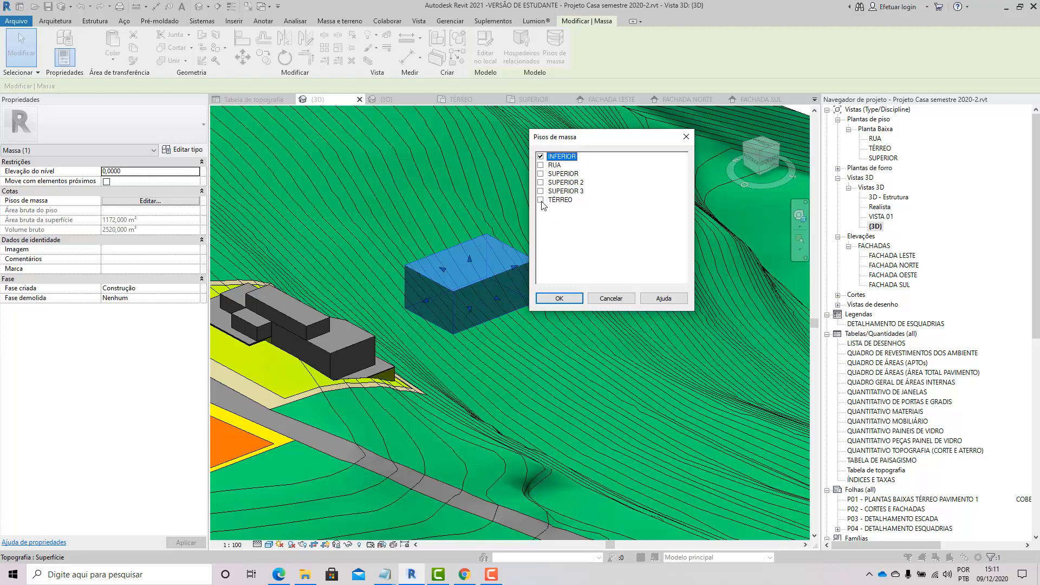
click(540, 200)
click(540, 174)
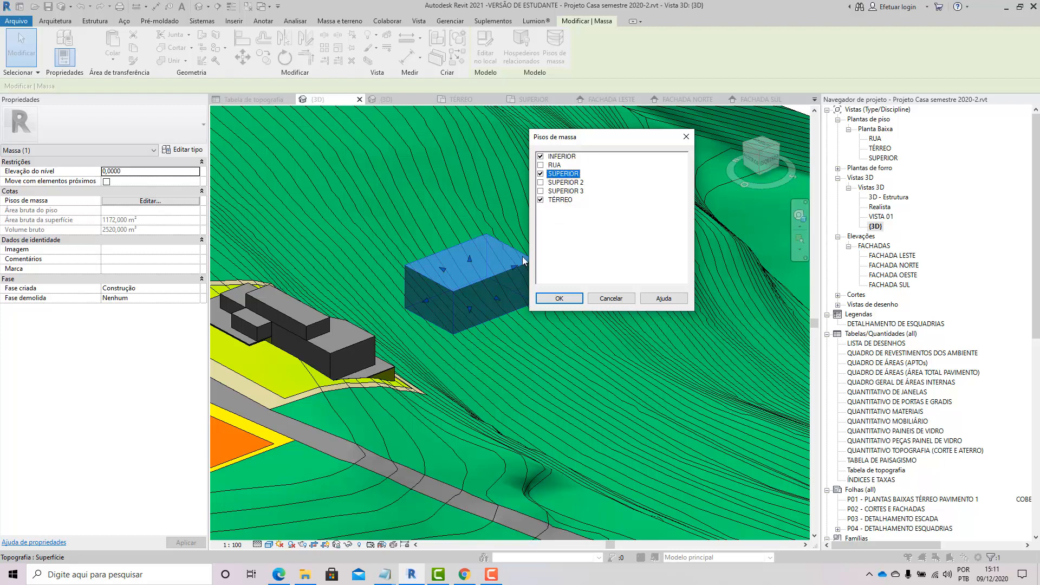
click(559, 298)
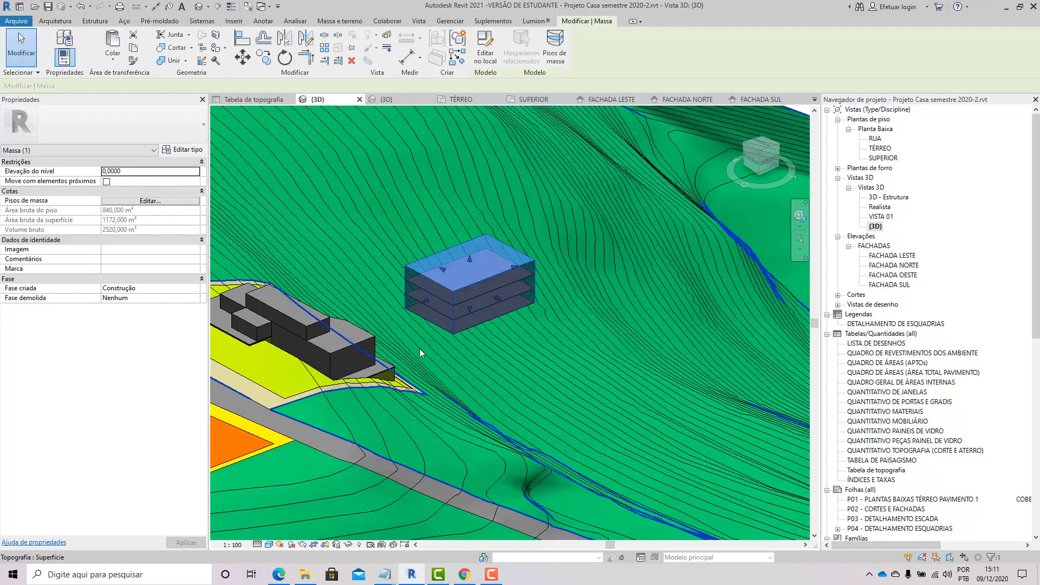
Step: Zoom in on the new mass and select one of its mass floors
scroll(417, 343, up, 5)
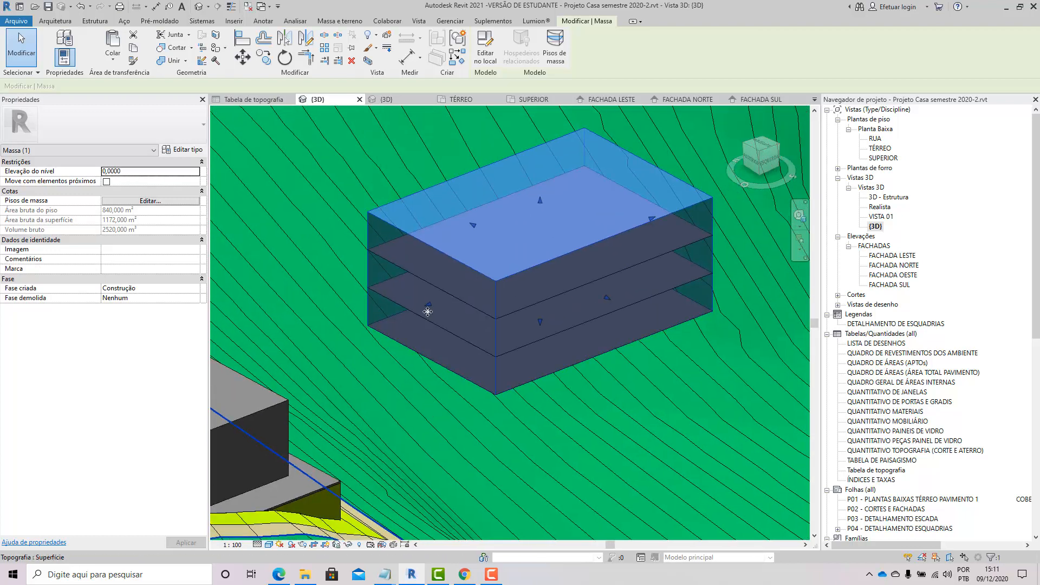
scroll(413, 282, up, 3)
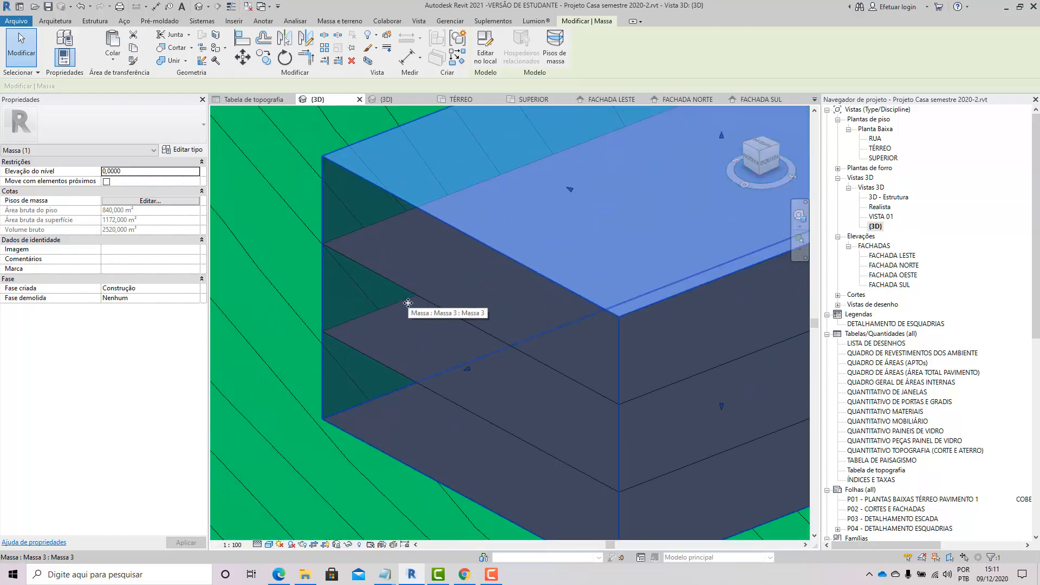
scroll(408, 303, down, 5)
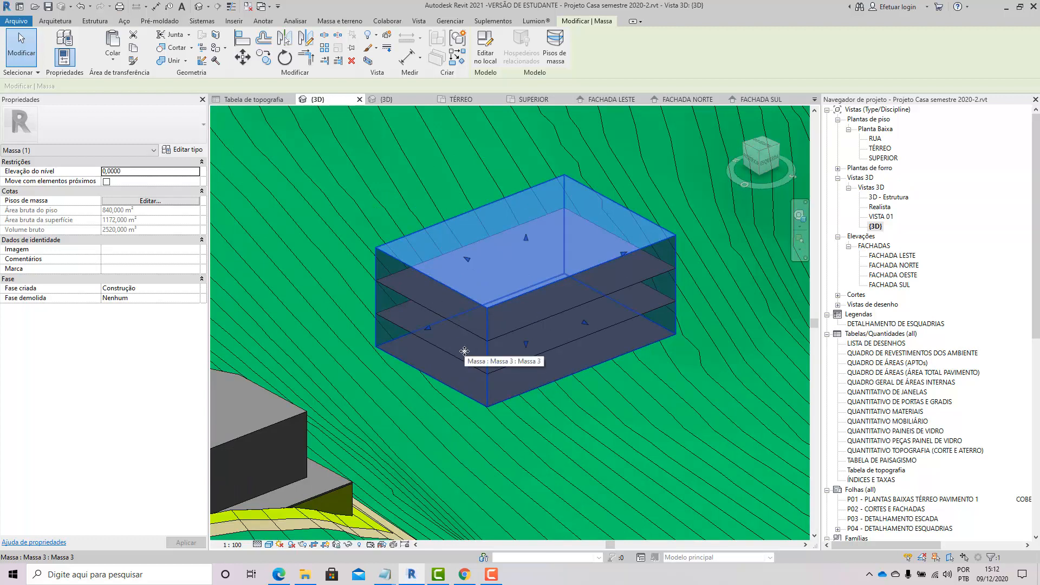
click(476, 340)
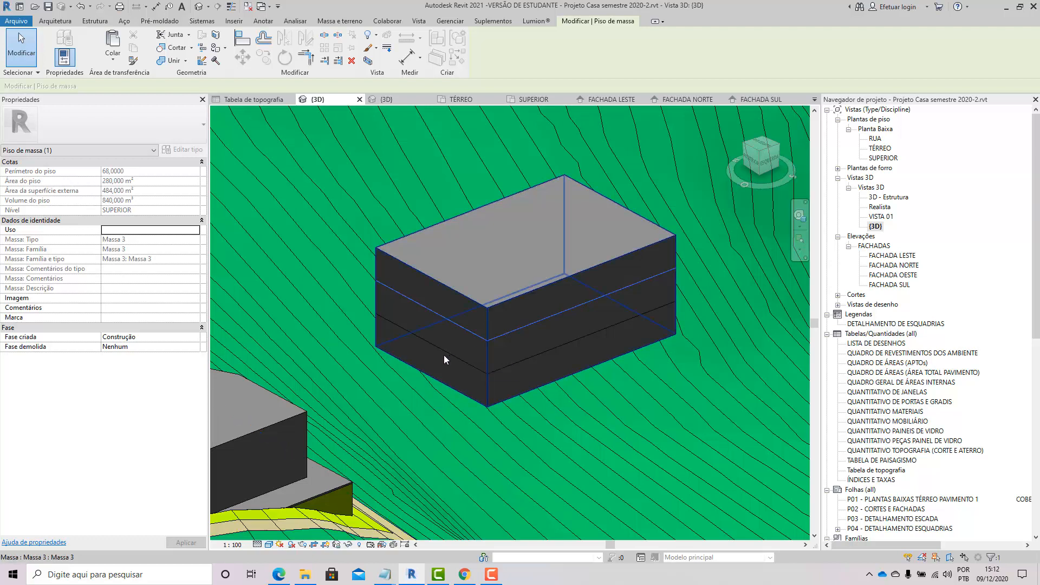
Step: Inspect the new mass's floors in wireframe style, selecting each floor, and return the view to a shaded style
click(270, 545)
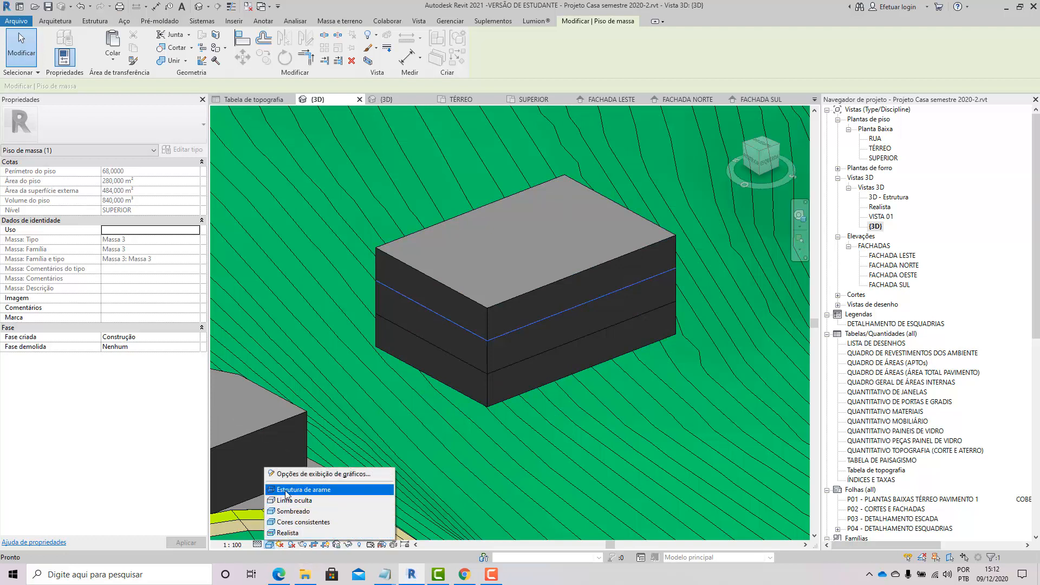
click(298, 490)
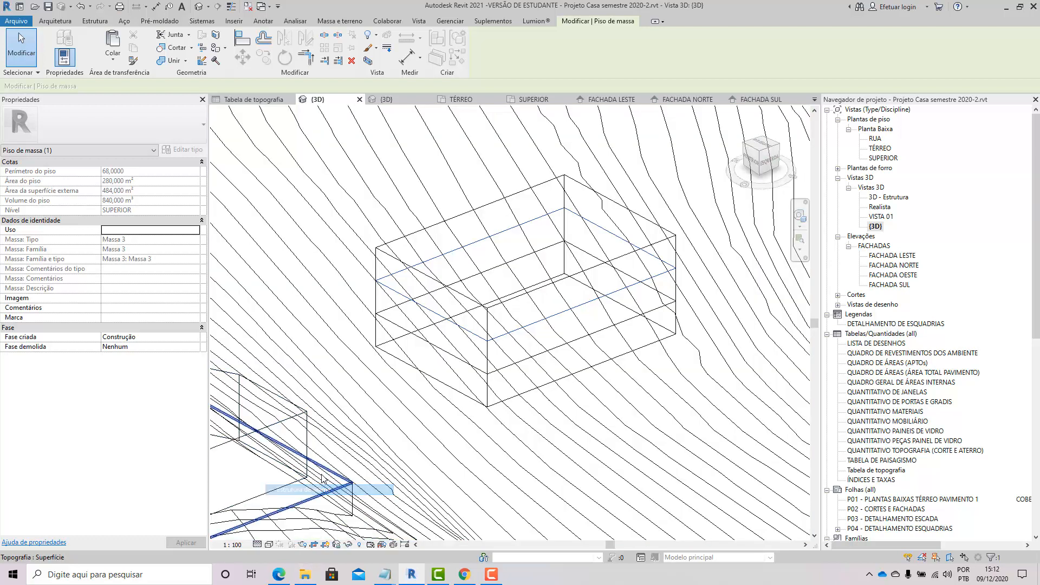
click(438, 350)
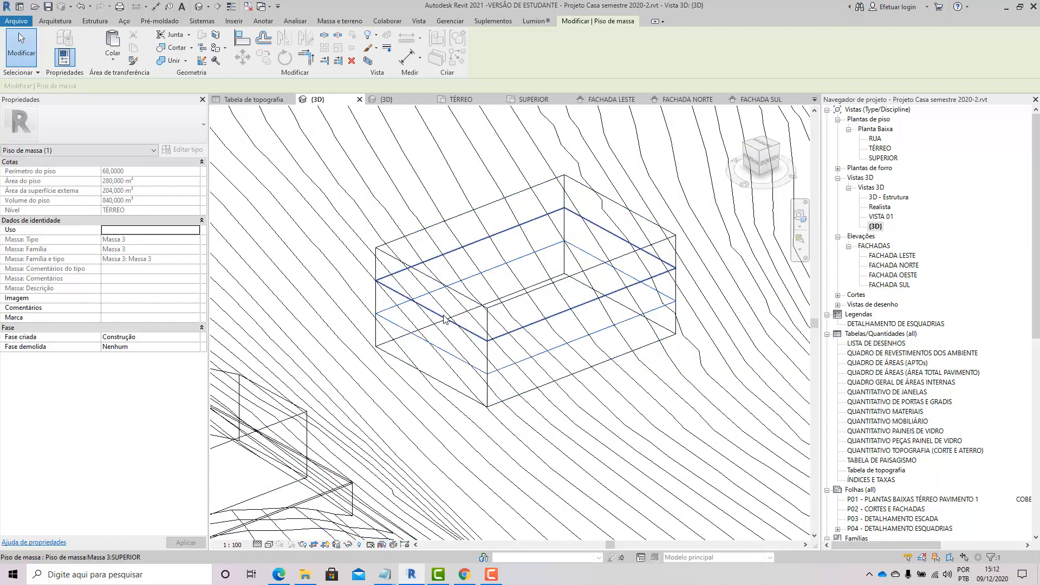
click(444, 319)
click(467, 332)
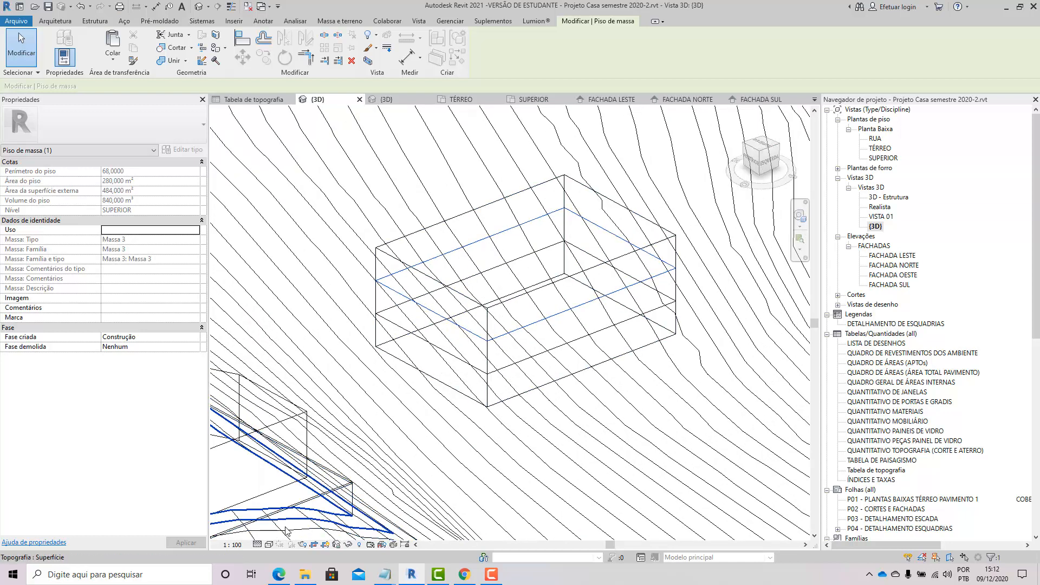
click(269, 546)
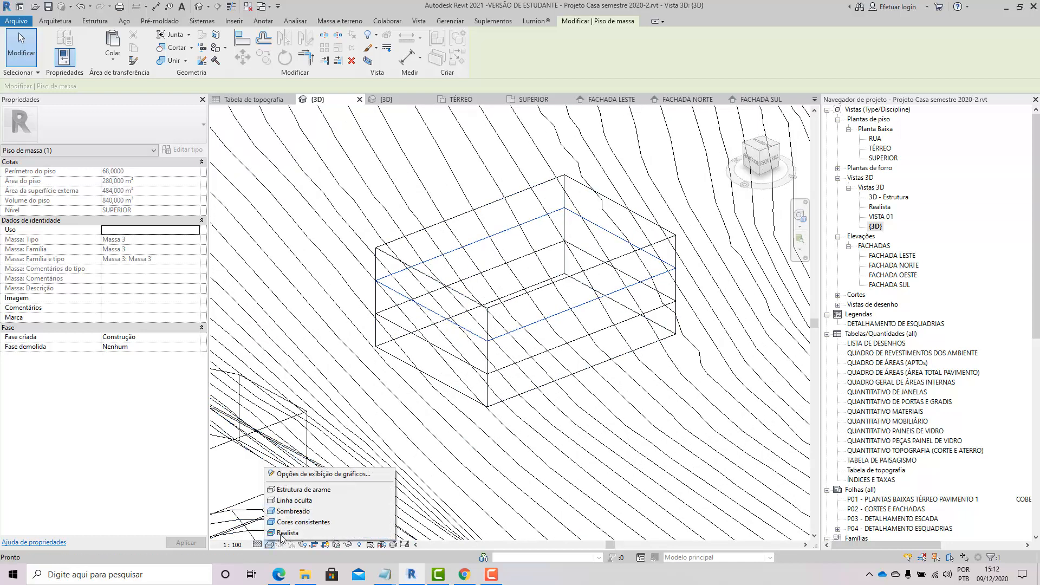
click(461, 453)
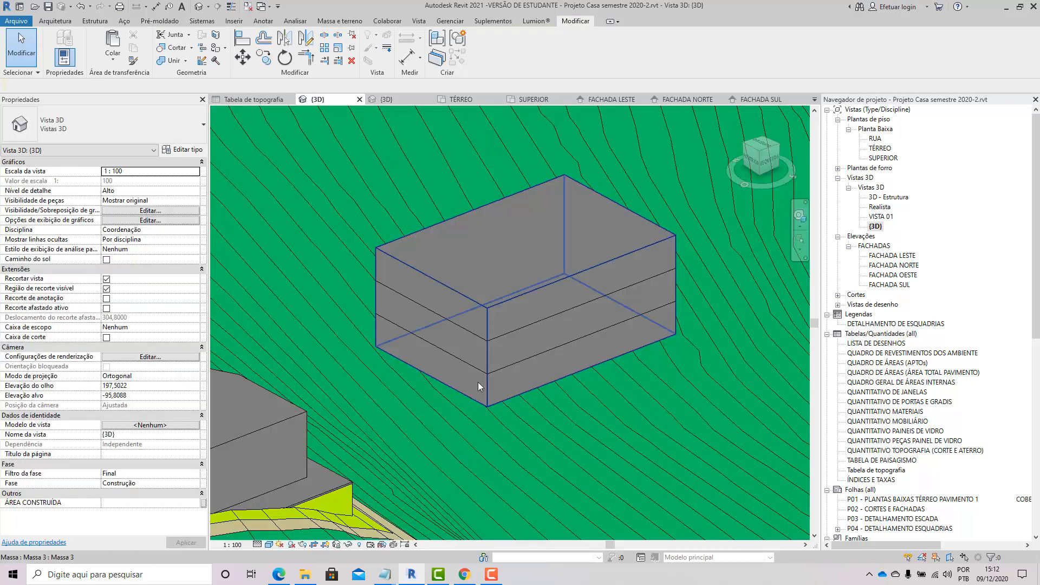
Step: Select the new mass with its floors and temporarily isolate them in the 3D view
mouse_move(478, 382)
shift+middle_down()
mouse_move(483, 360)
mouse_move(463, 432)
shift+middle_up()
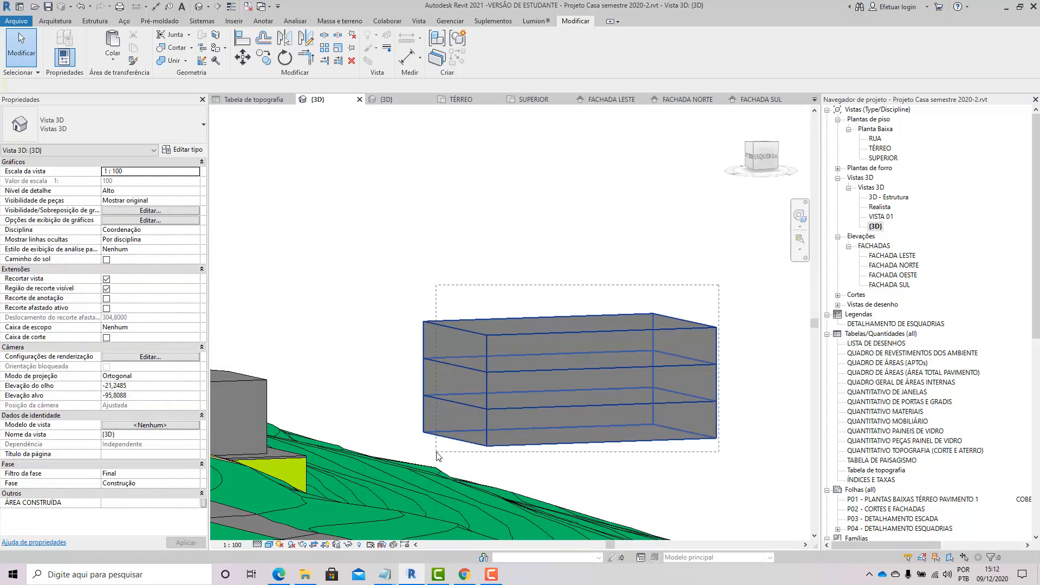
drag(437, 452, 436, 453)
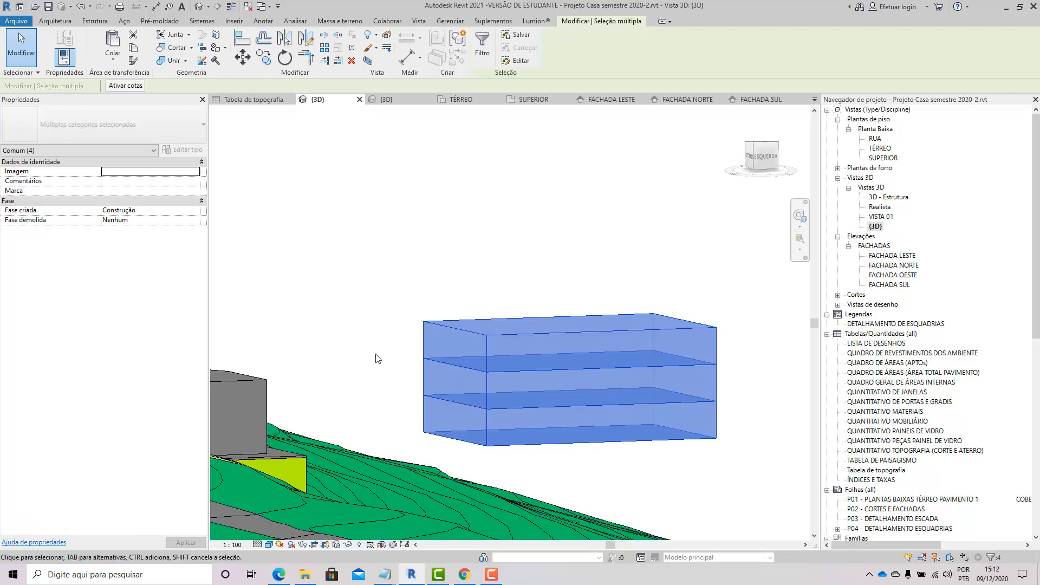
key(h)
key(i)
shift+middle_drag(395, 340, 438, 377)
key(Escape)
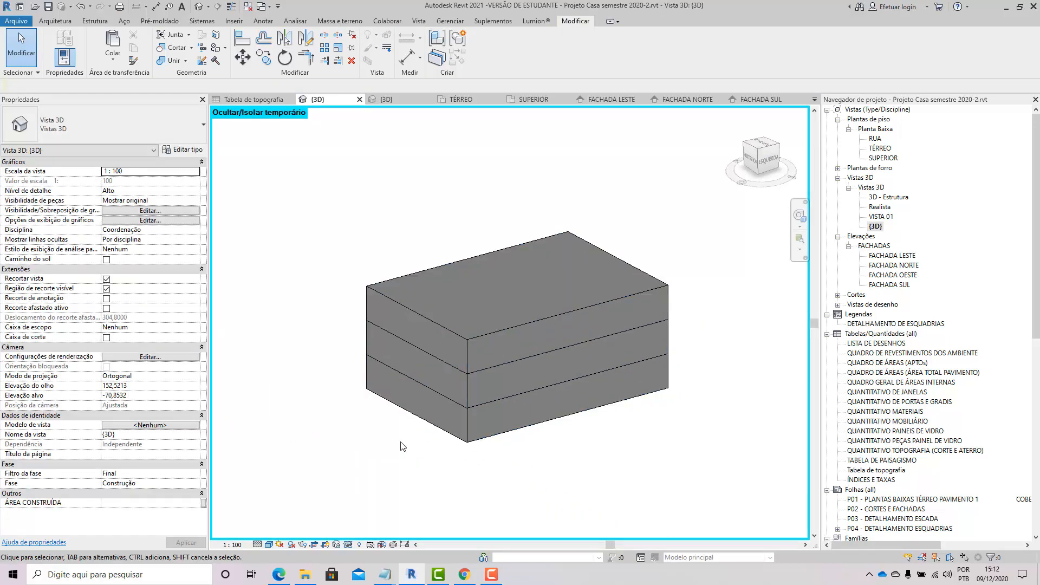
Step: Inspect the isolated mass's floors in wireframe, selecting each mass floor in turn
key(w)
key(f)
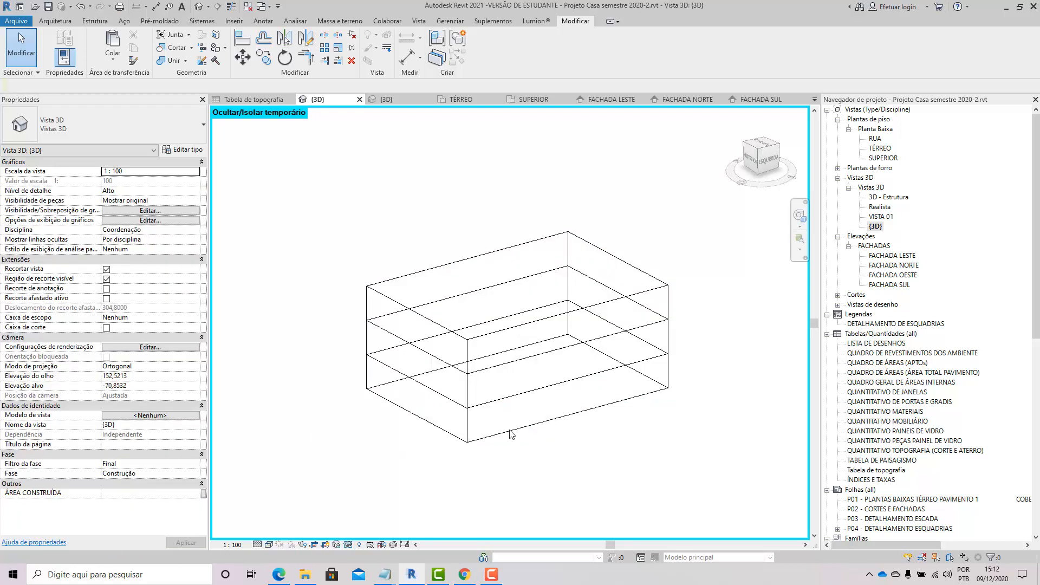
click(433, 432)
click(358, 429)
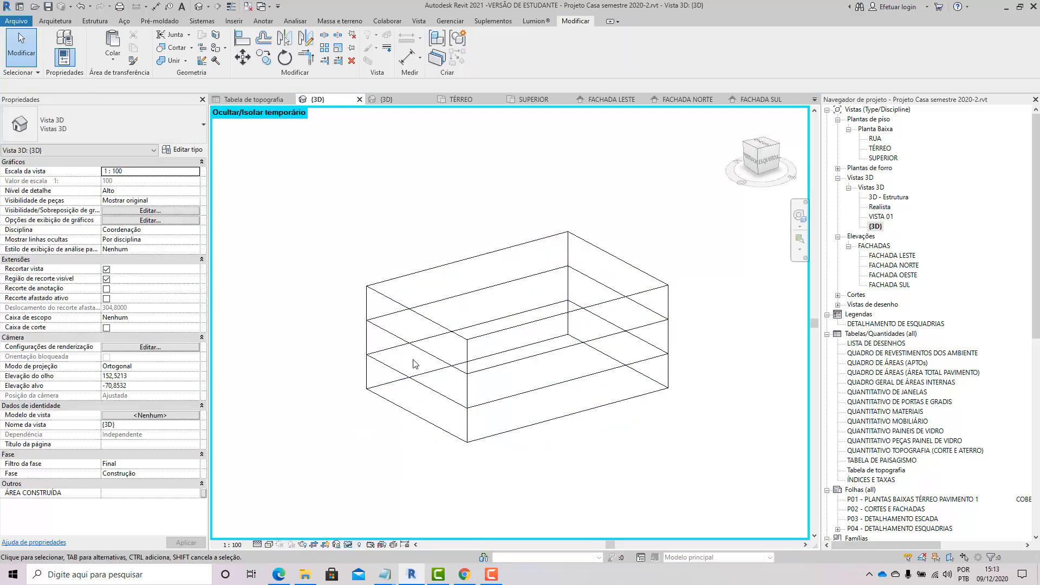
click(416, 349)
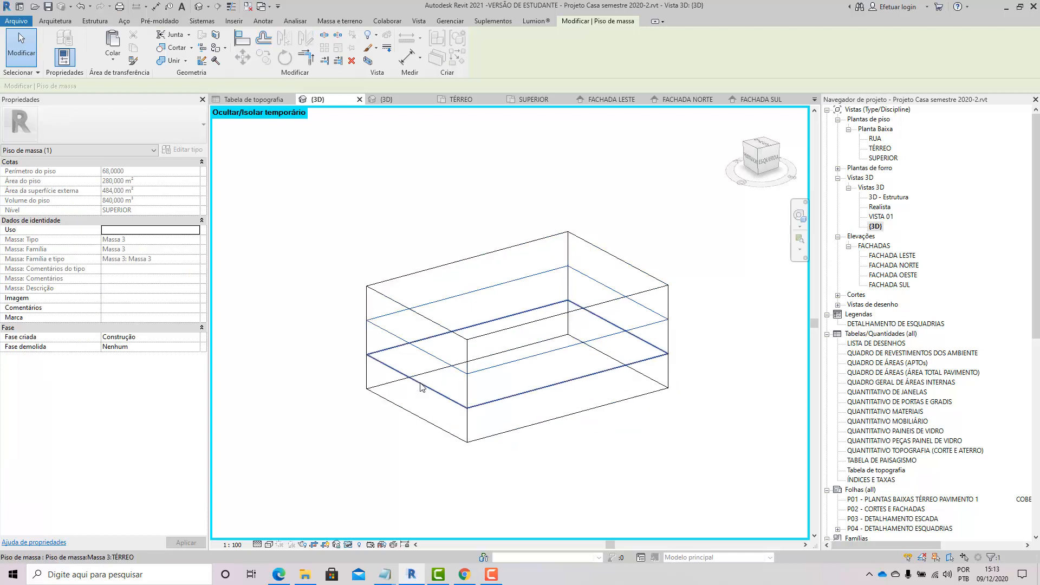
click(397, 389)
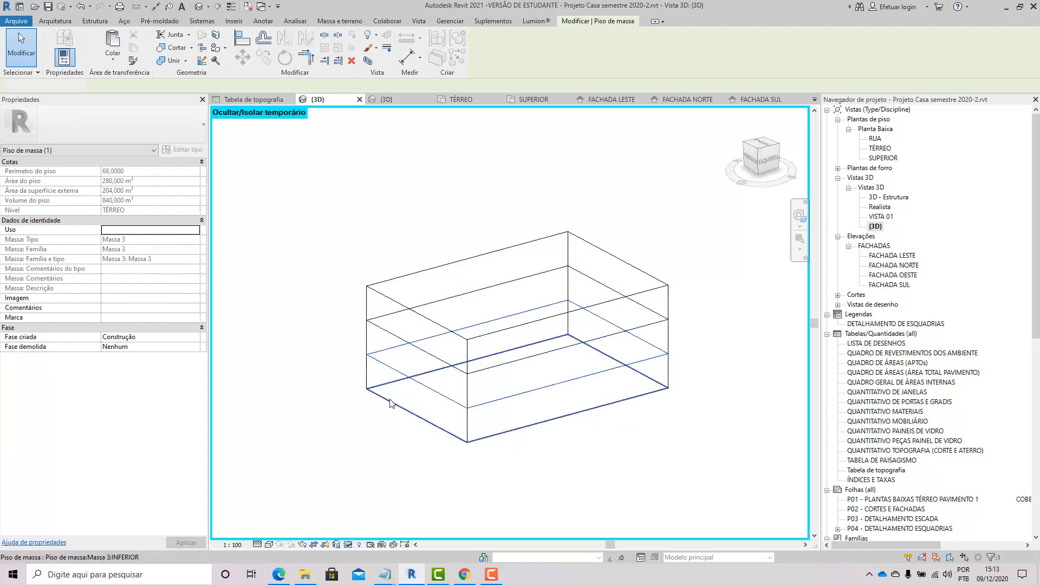
click(358, 407)
scroll(402, 390, down, 5)
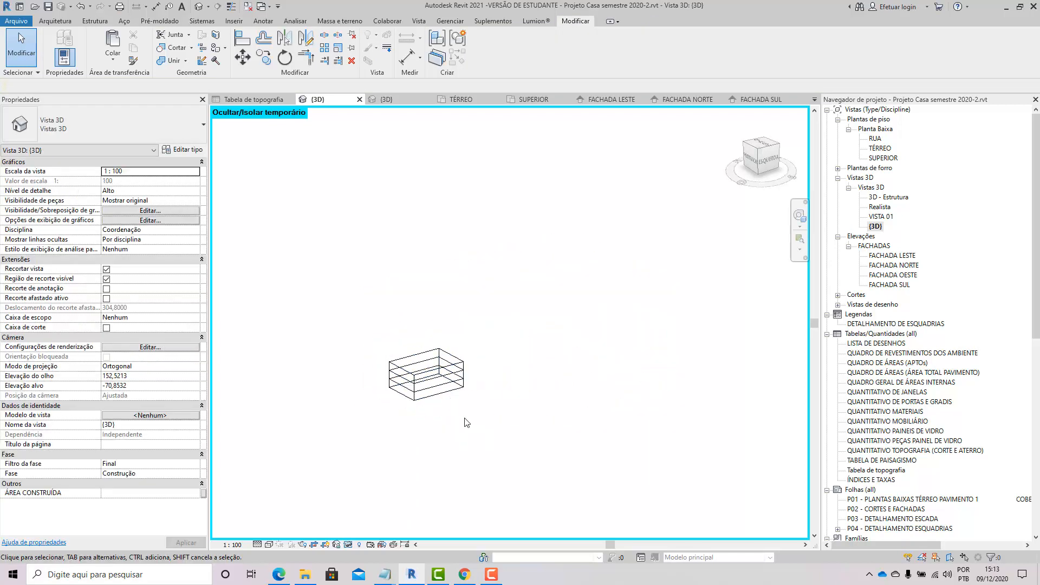
scroll(360, 402, up, 2)
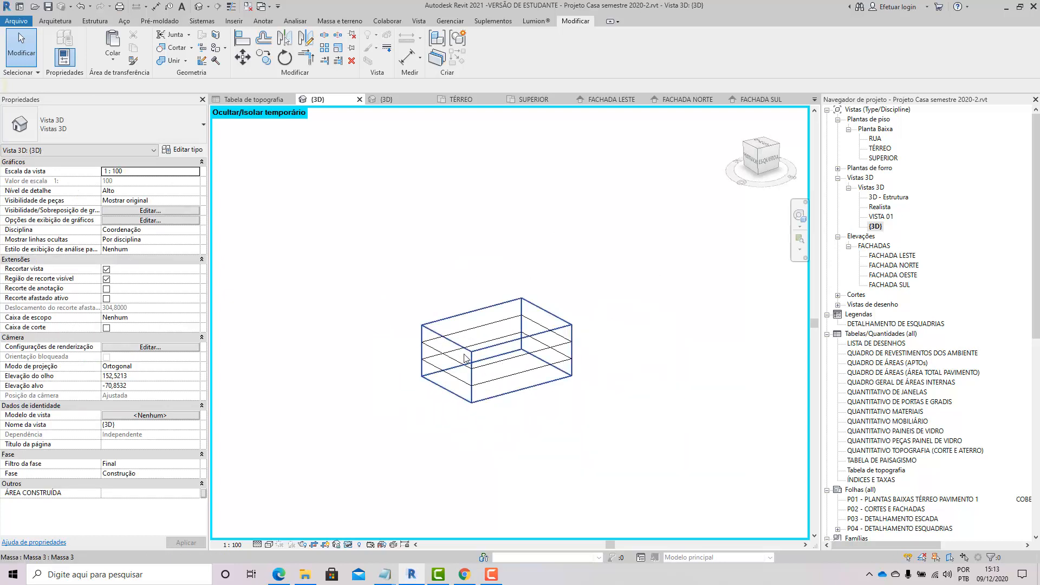
click(453, 383)
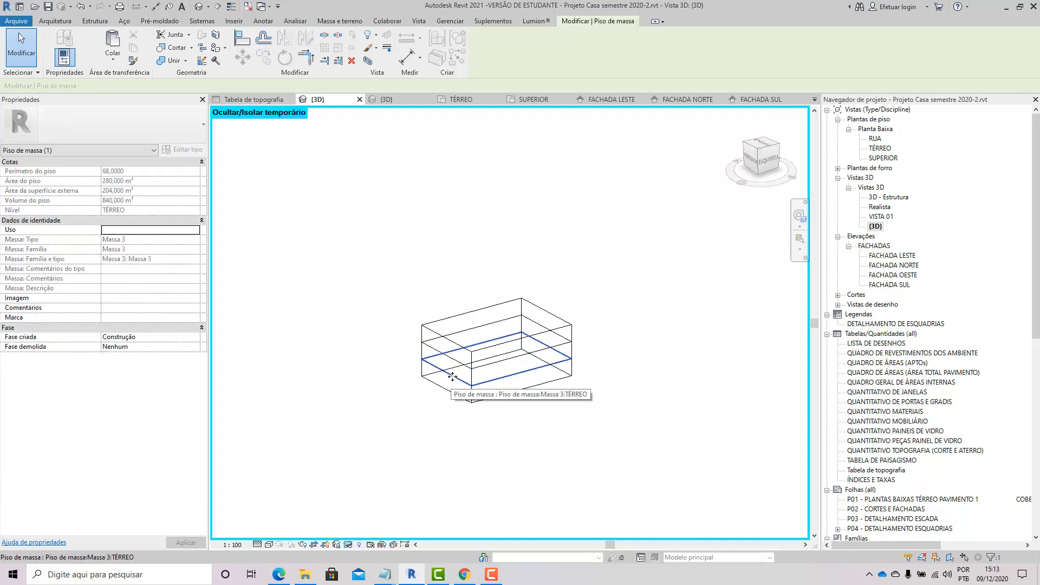
key(Escape)
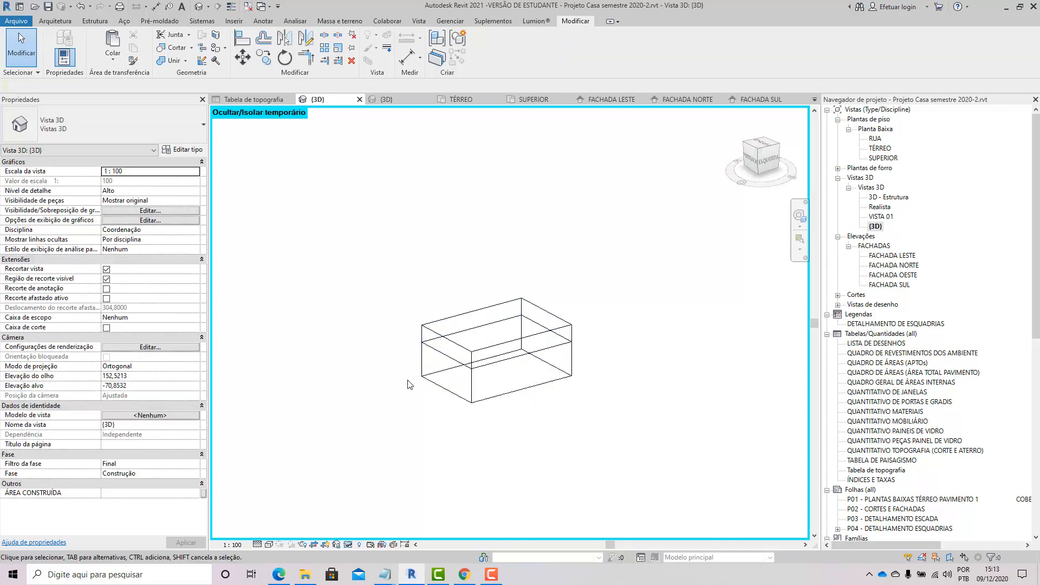
scroll(462, 366, up, 2)
click(462, 356)
key(Escape)
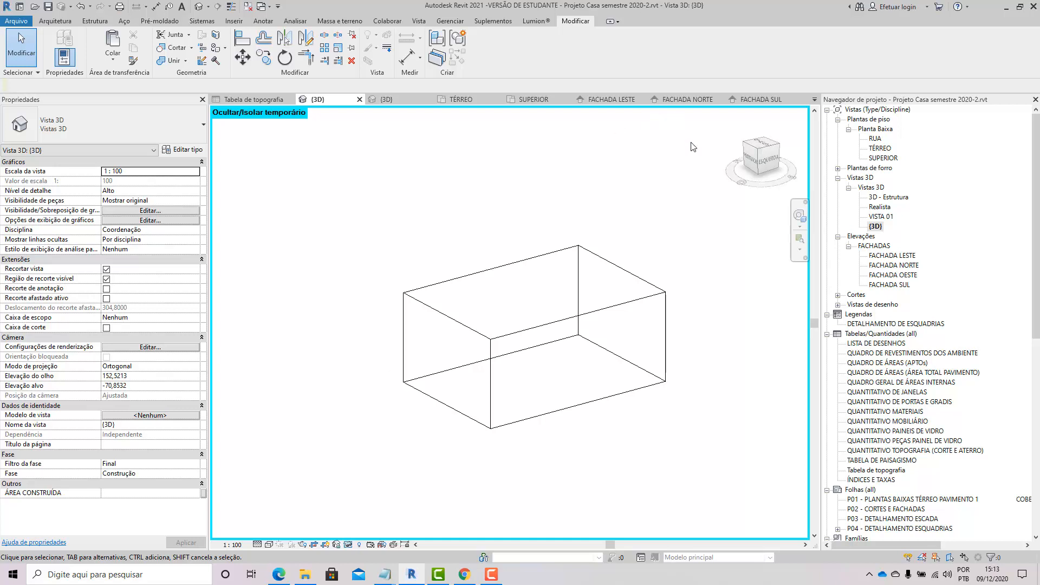
Step: From a top view, start a new in-place mass and sketch a 15 × 11 rectangle on the INFERIOR level
click(761, 146)
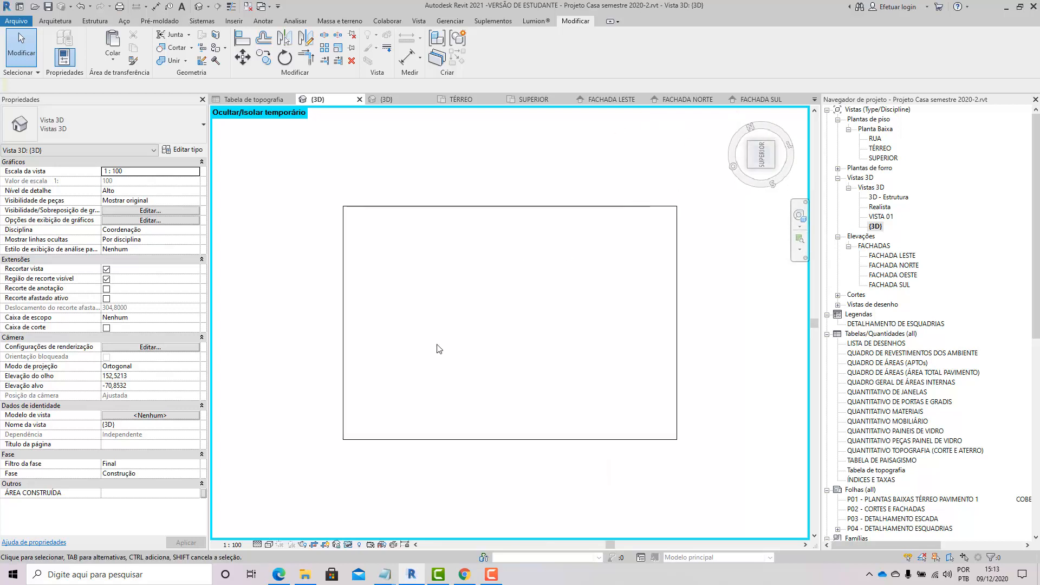
scroll(439, 348, down, 2)
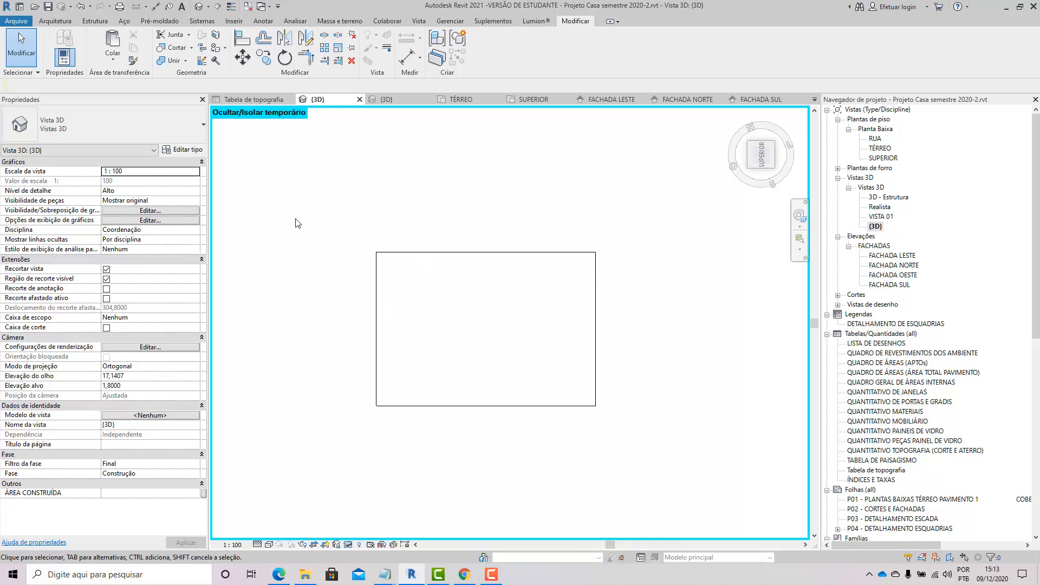
click(340, 21)
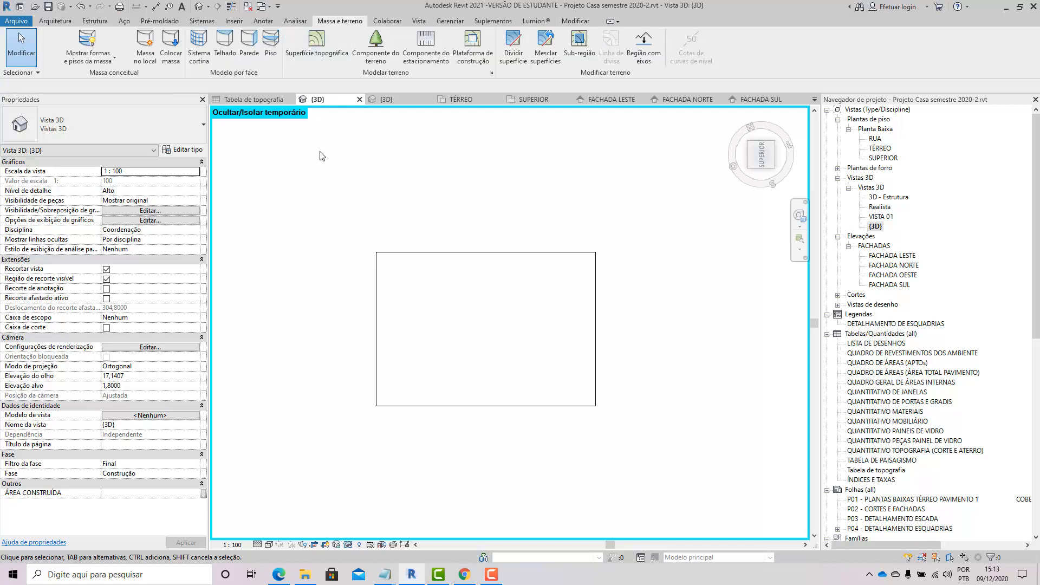
click(145, 46)
click(519, 306)
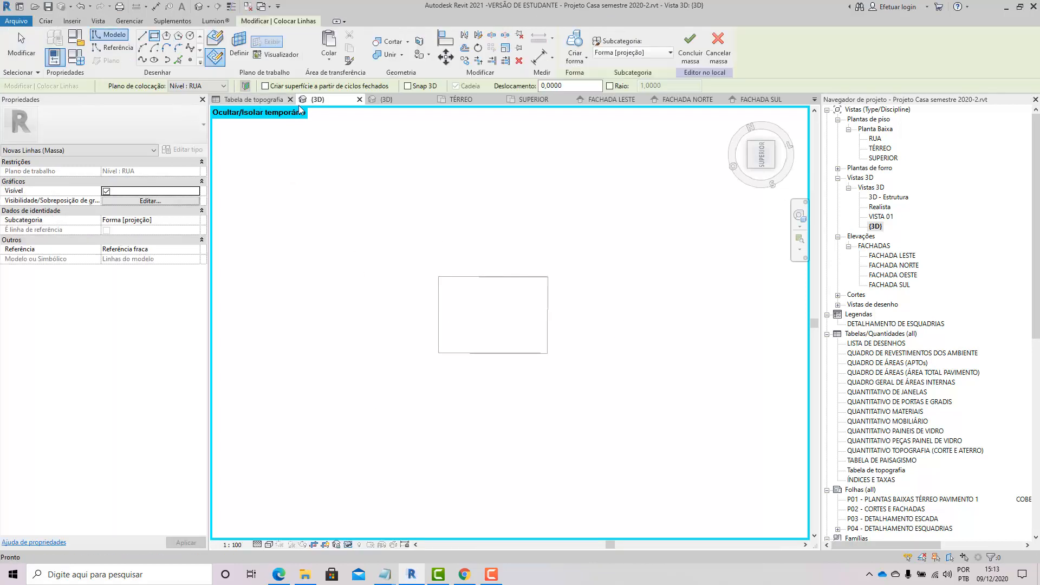
click(196, 86)
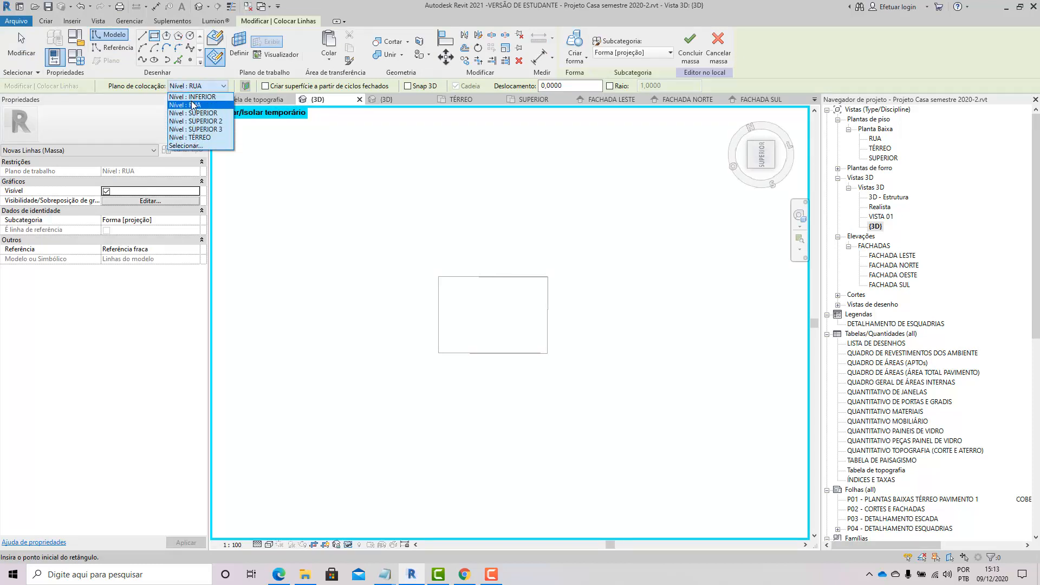
click(192, 97)
click(395, 250)
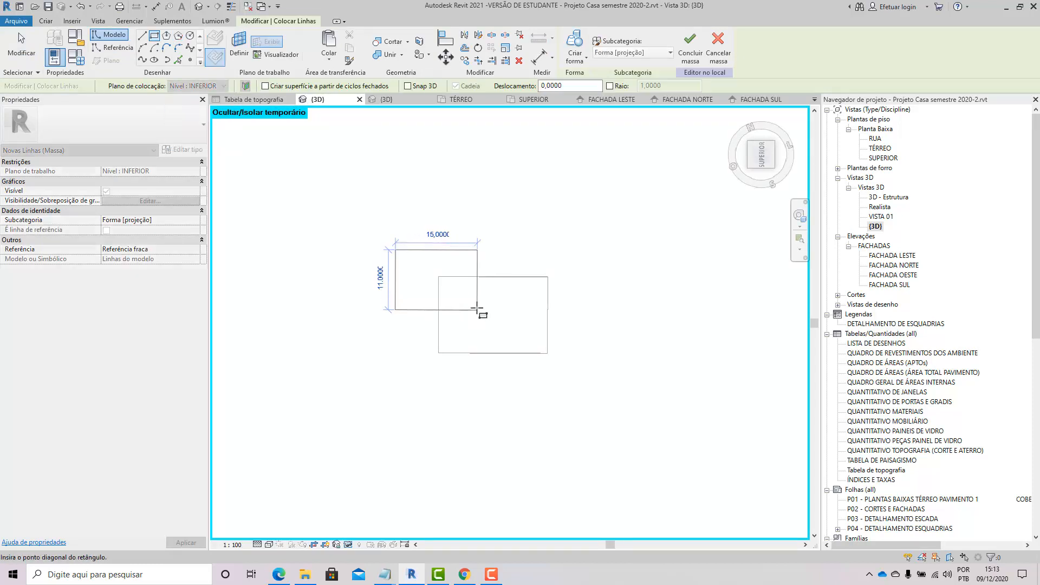
click(476, 309)
Step: Create a solid form from the rectangle and set its height to 9
click(24, 50)
shift+middle_drag(536, 343, 627, 144)
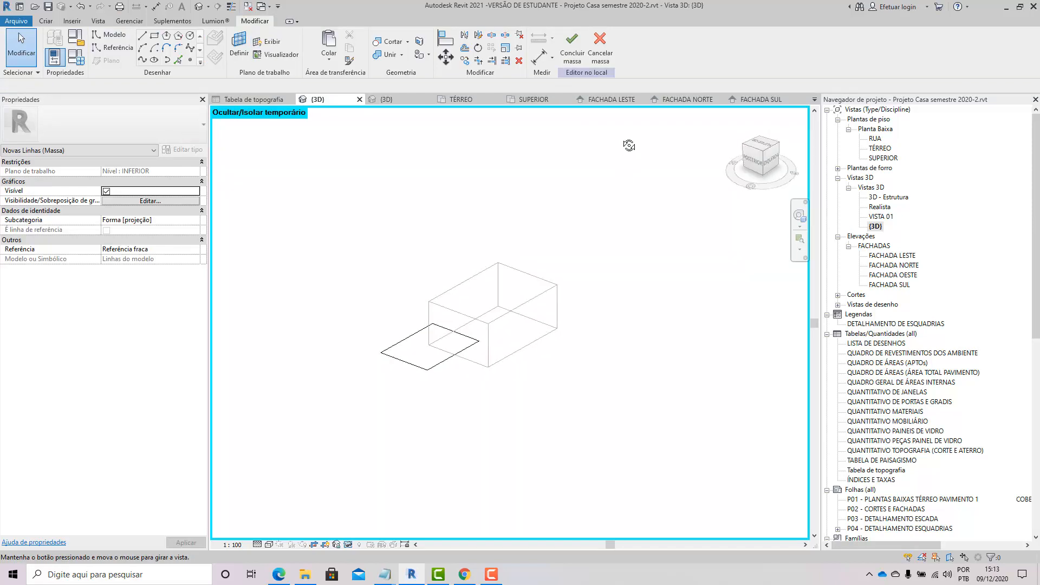
click(575, 47)
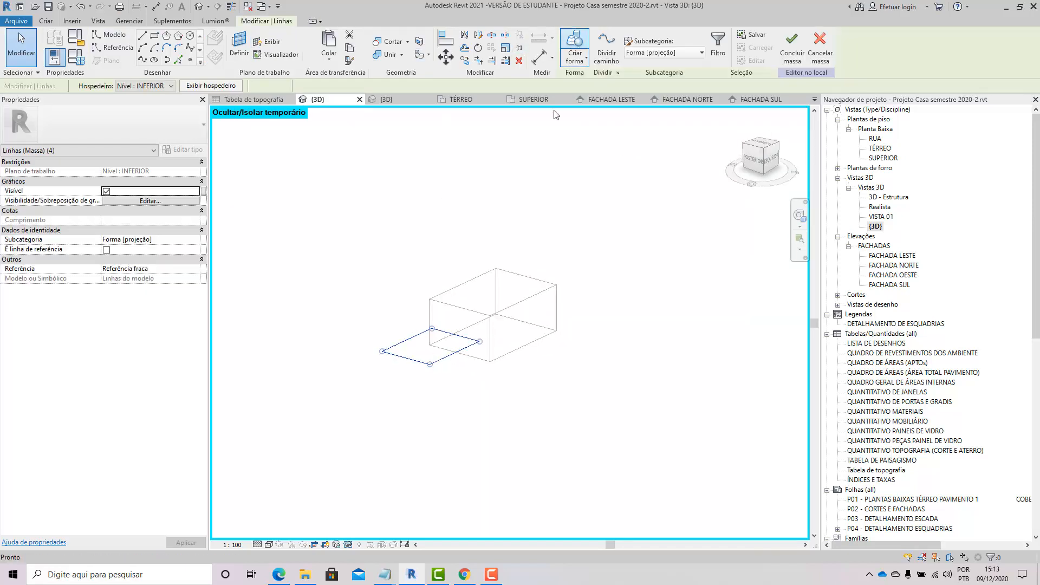
scroll(413, 321, up, 5)
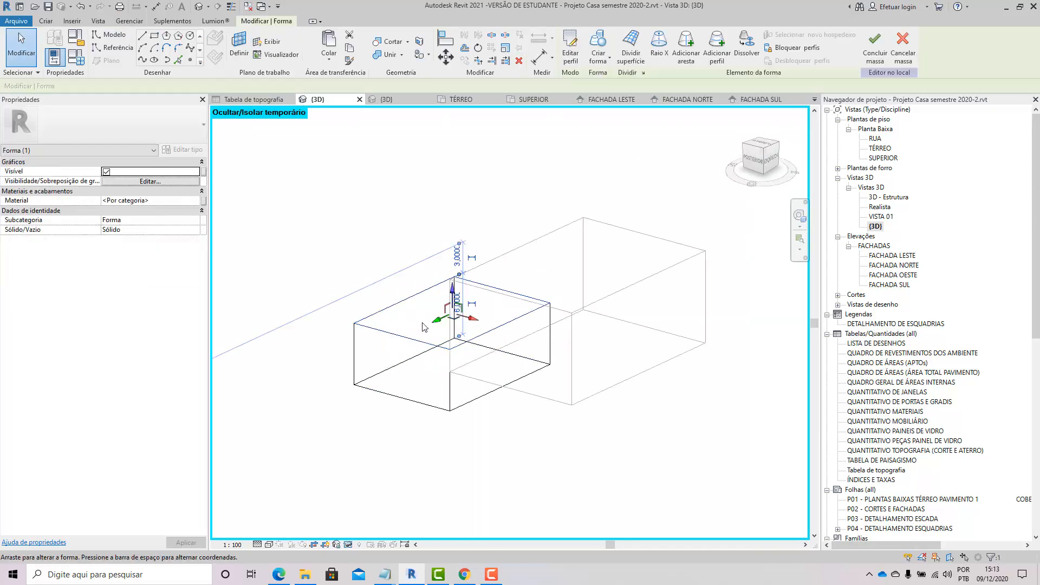
click(501, 295)
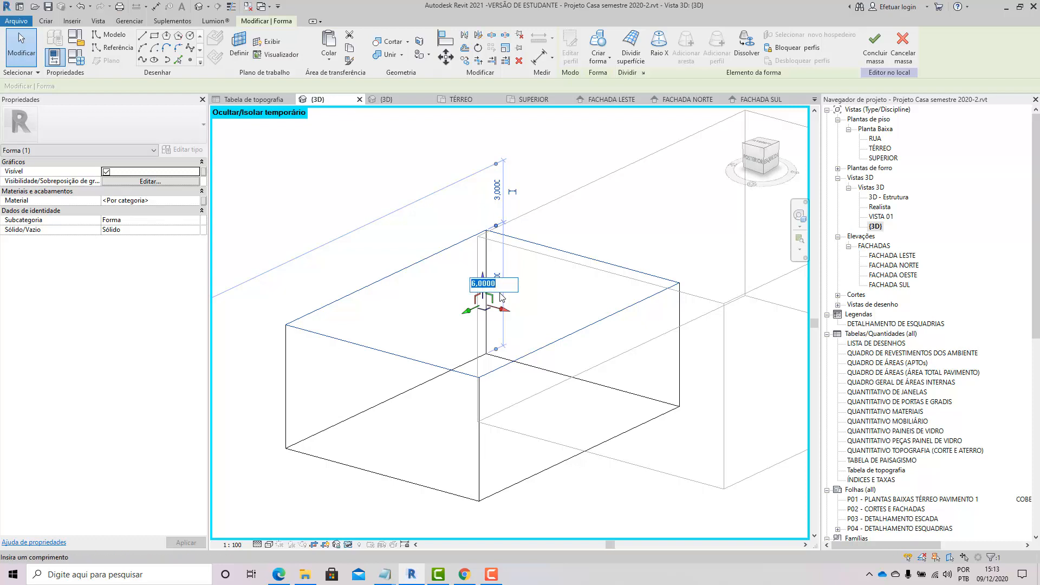
text(9)
key(Return)
Step: Switch the 3D view to shaded style to review the new form
scroll(276, 352, down, 3)
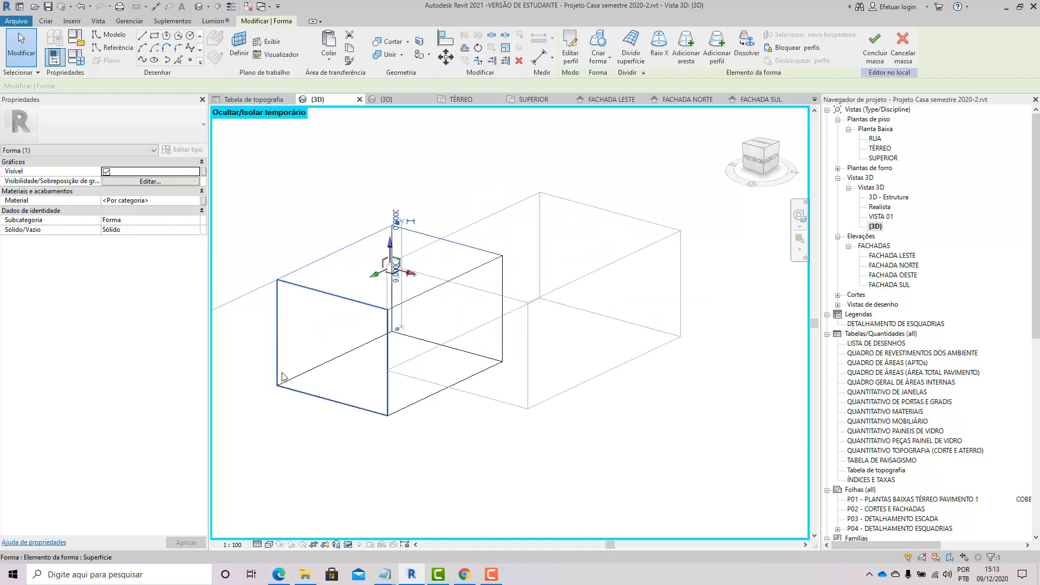
click(282, 376)
key(s)
key(d)
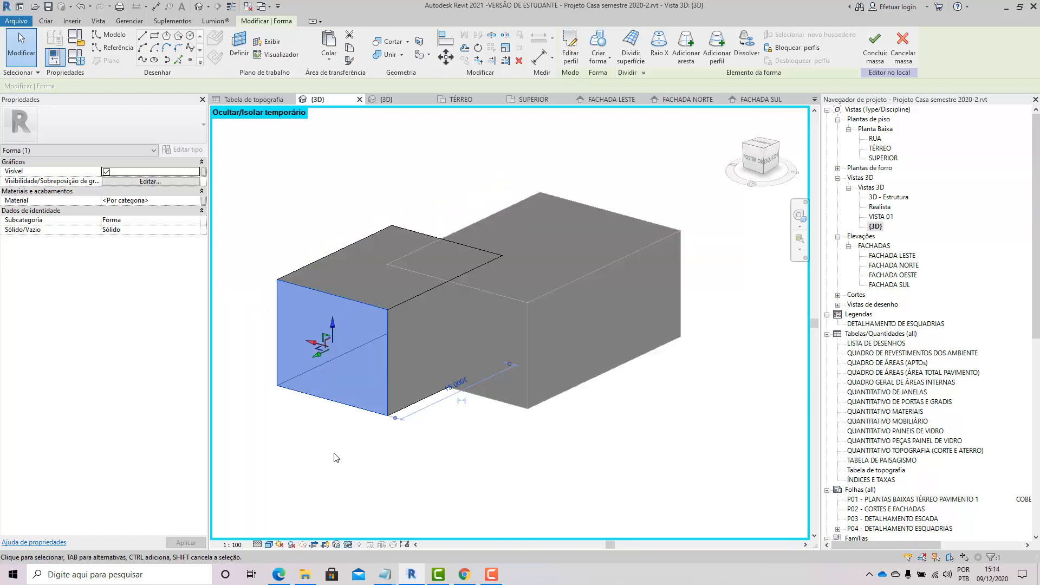
click(330, 456)
shift+middle_drag(462, 308, 468, 313)
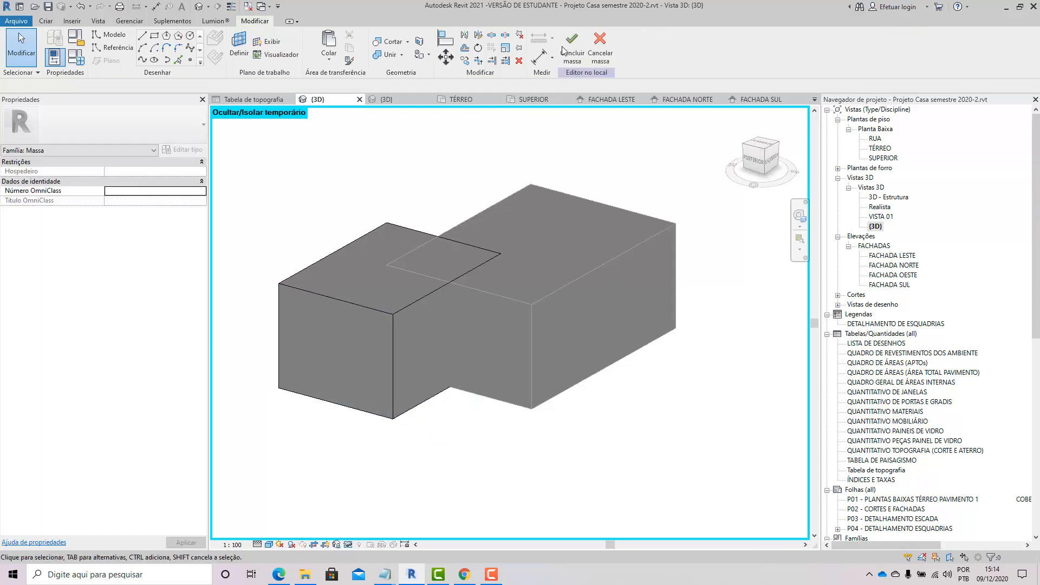
Step: Finish editing the new in-place mass
click(572, 46)
scroll(406, 323, down, 5)
shift+middle_drag(474, 396, 494, 398)
scroll(432, 313, up, 1)
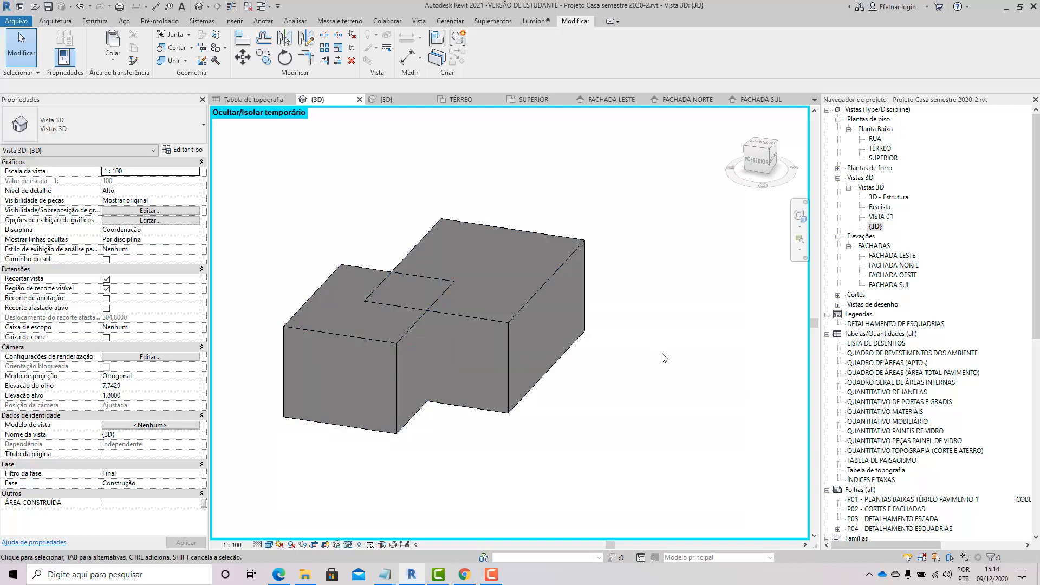
Step: Select the newly created small mass and delete it
click(536, 299)
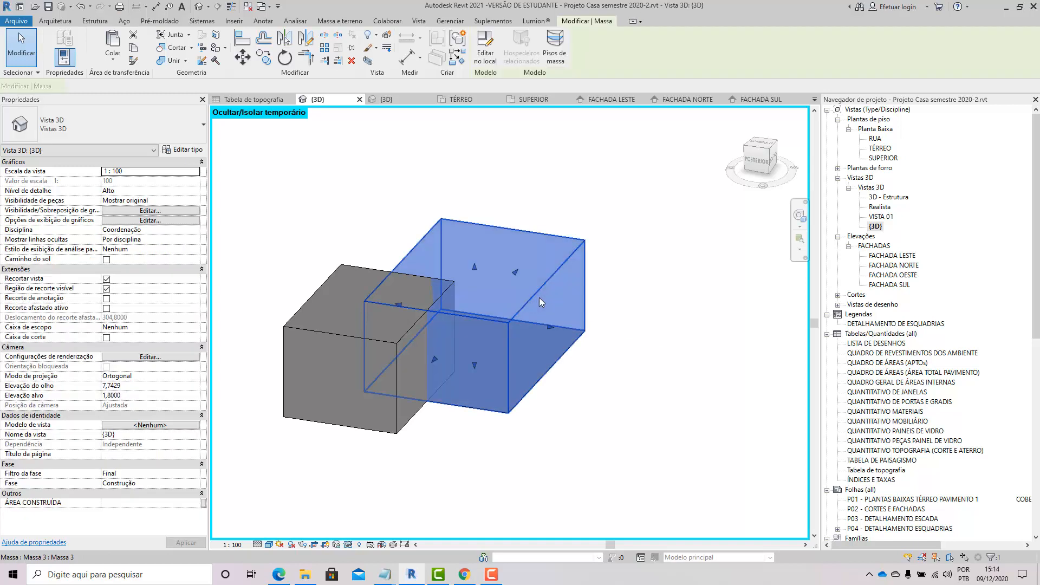
key(Escape)
click(382, 355)
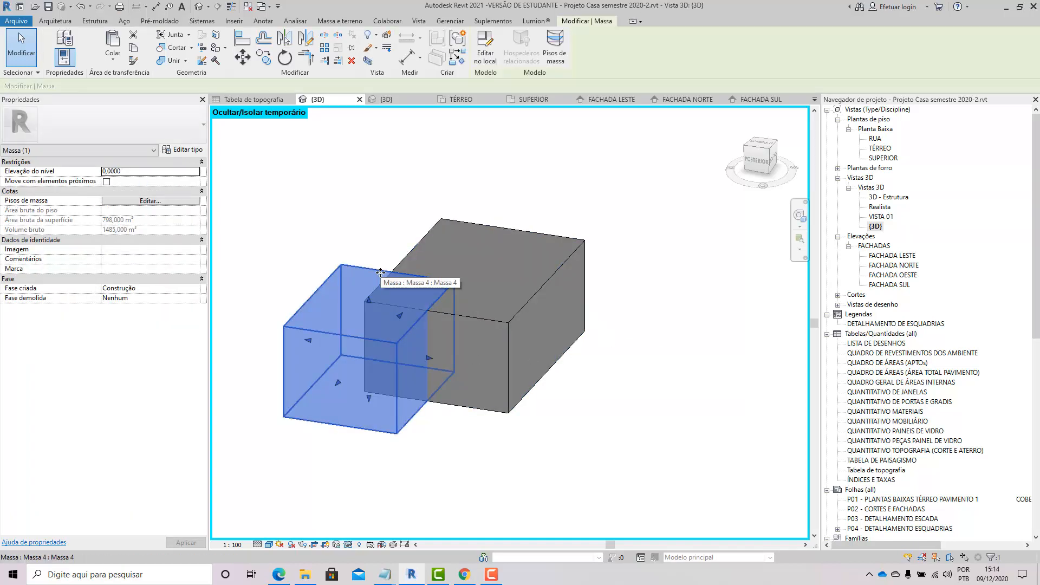
key(Delete)
Step: Edit the large mass in place and, from a top view, sketch a 13 × 14 rectangle on the INFERIOR level
click(408, 311)
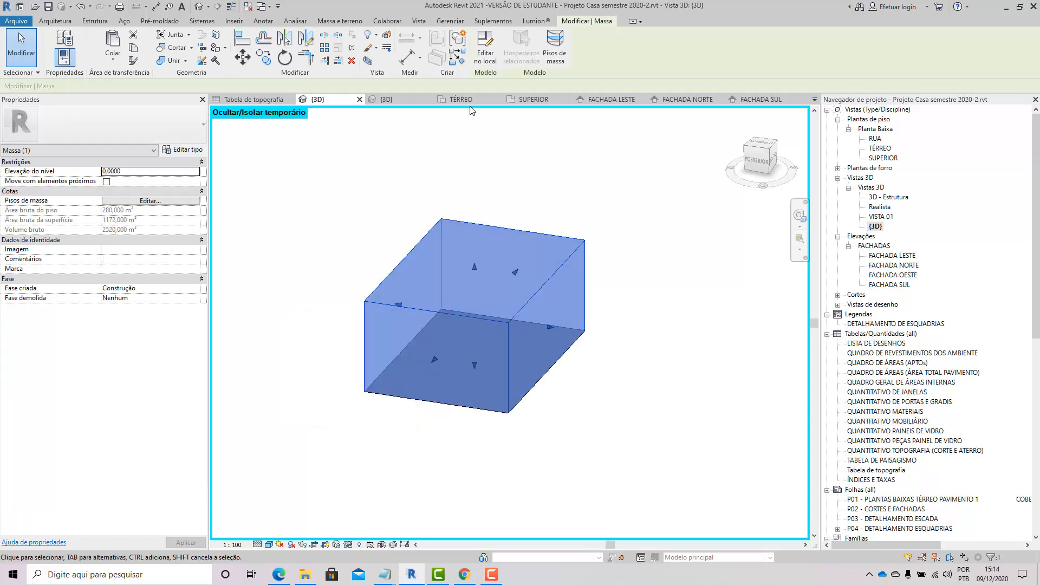
click(760, 145)
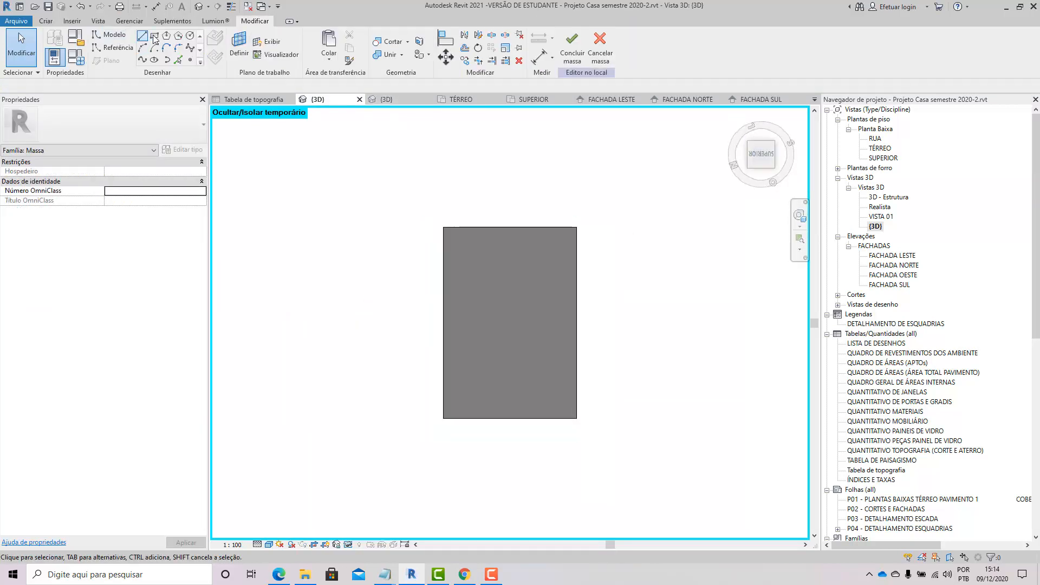
click(154, 35)
click(383, 382)
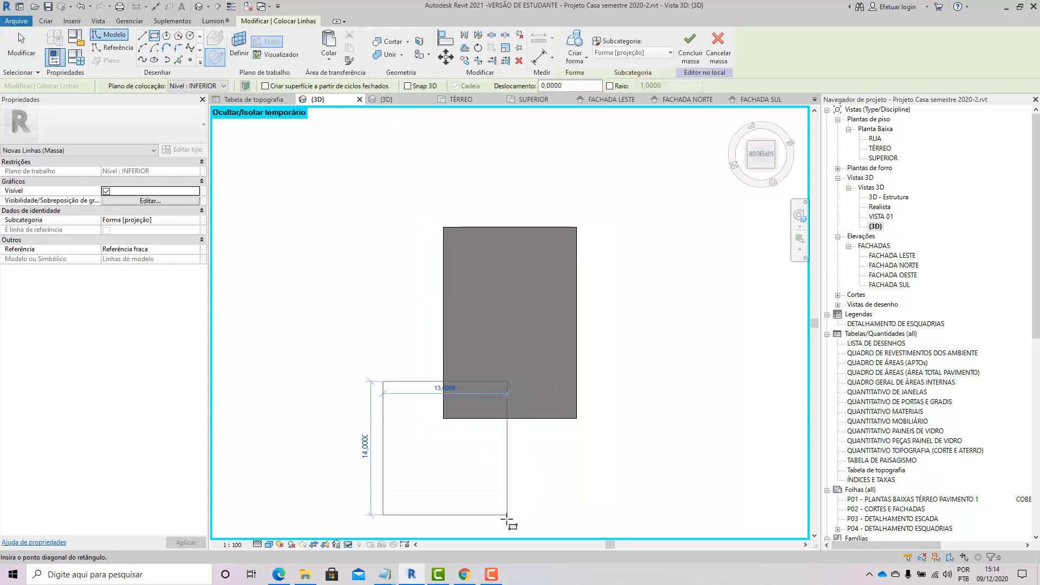
click(507, 515)
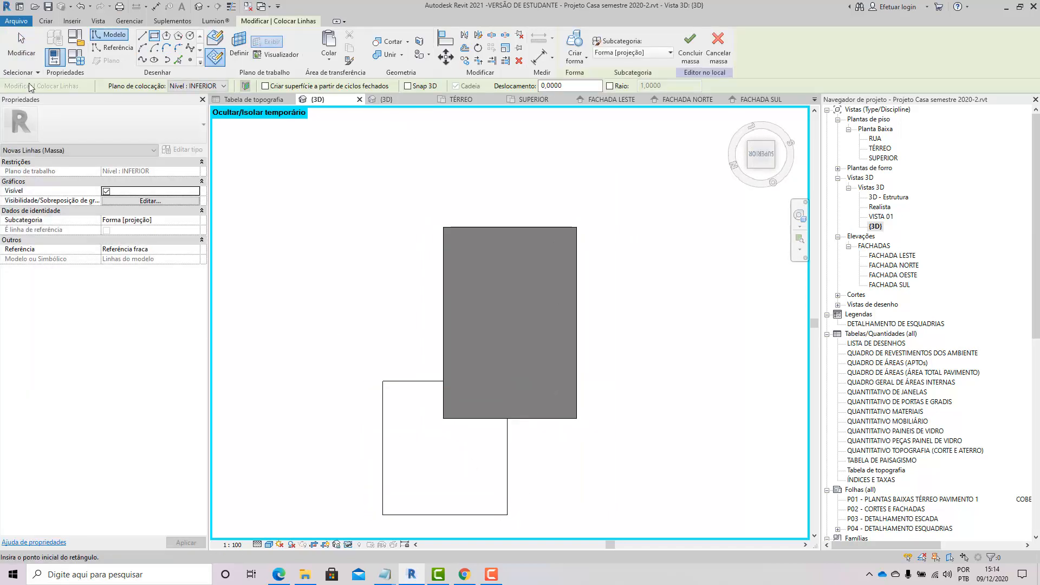
Step: Create a solid form 6 high from the rectangle and finish editing the mass
click(21, 49)
shift+middle_drag(395, 448, 371, 388)
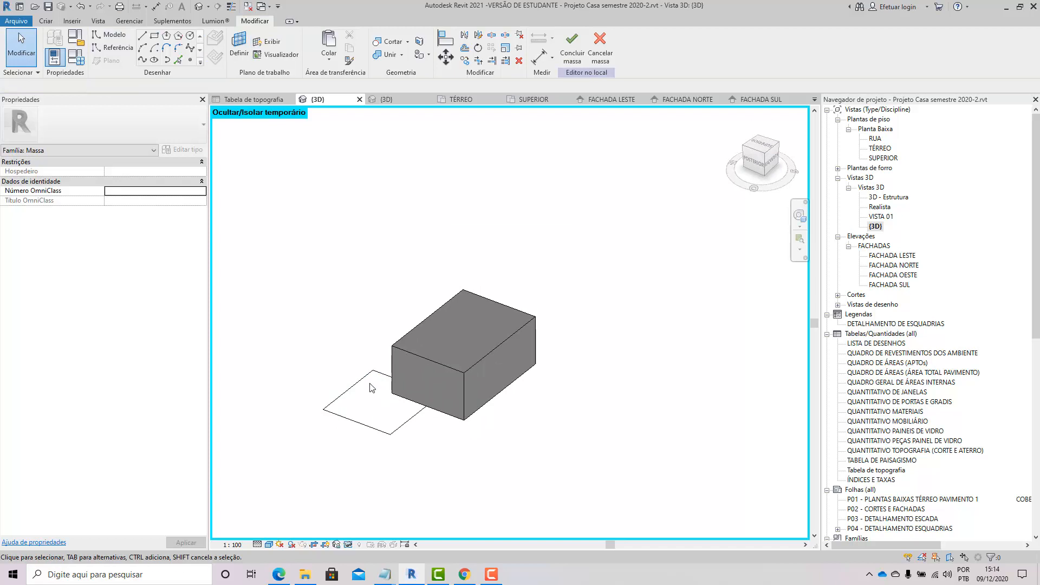
click(363, 379)
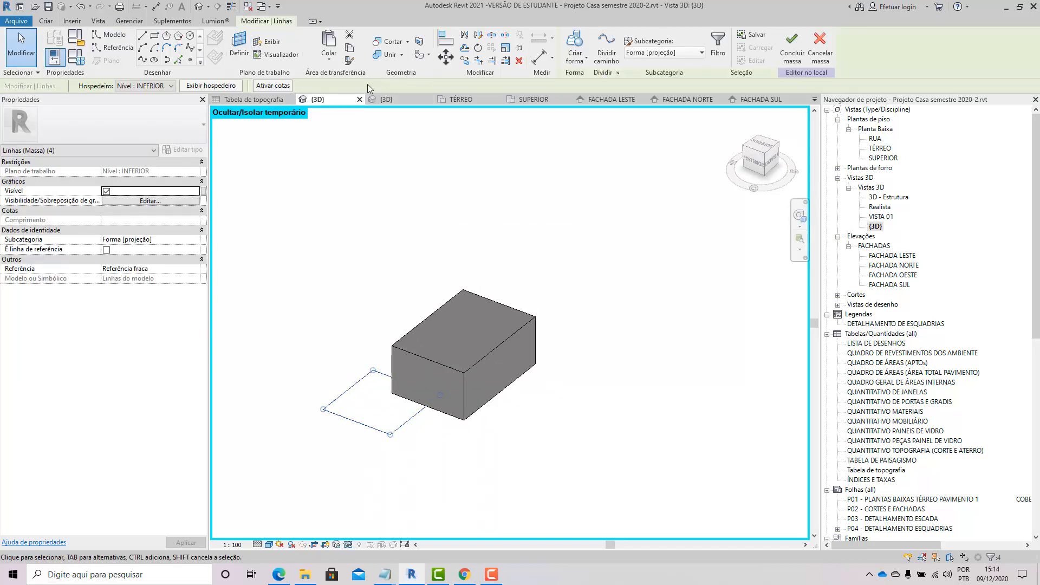
click(567, 50)
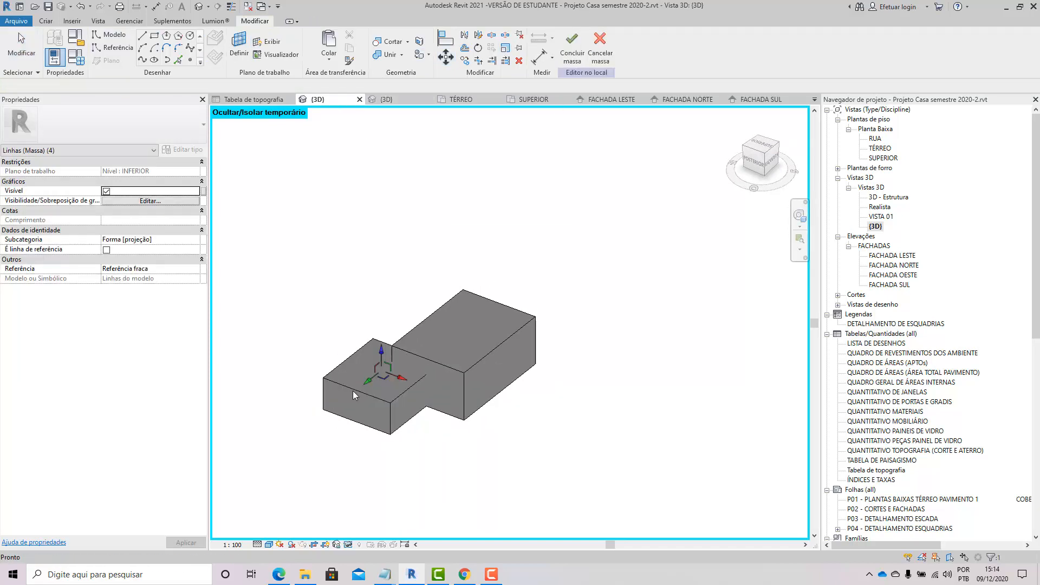
click(311, 390)
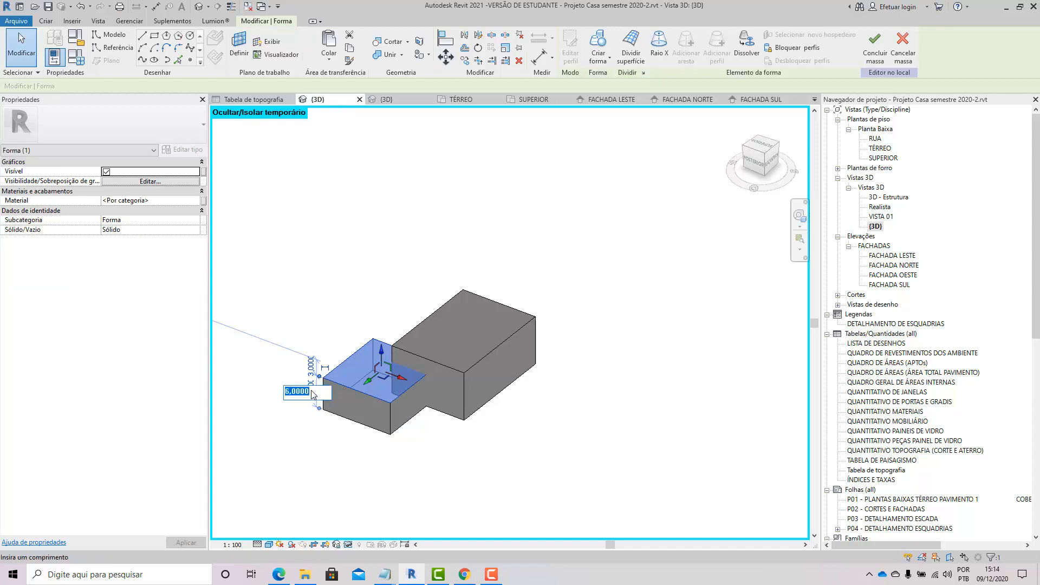
key(Return)
click(558, 187)
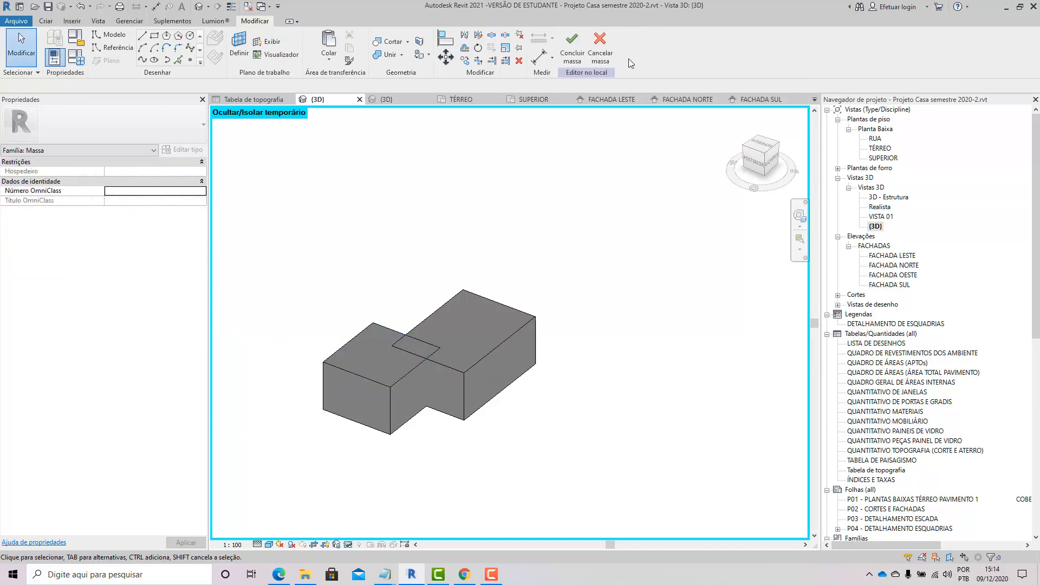
click(577, 56)
Step: Assign mass floors at the INFERIOR, SUPERIOR and TÉRREO levels to the mass
click(369, 385)
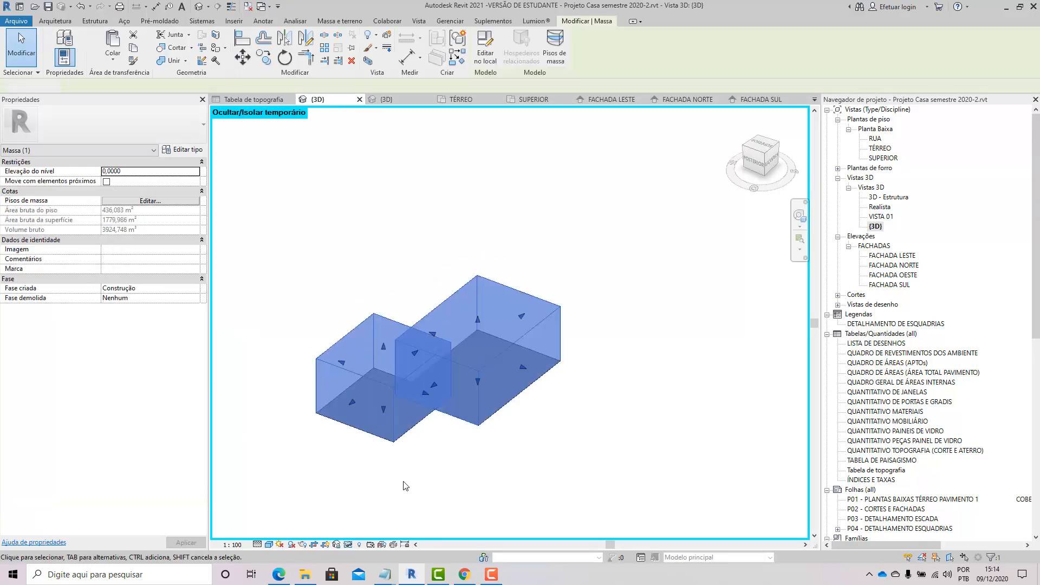
click(406, 486)
click(398, 402)
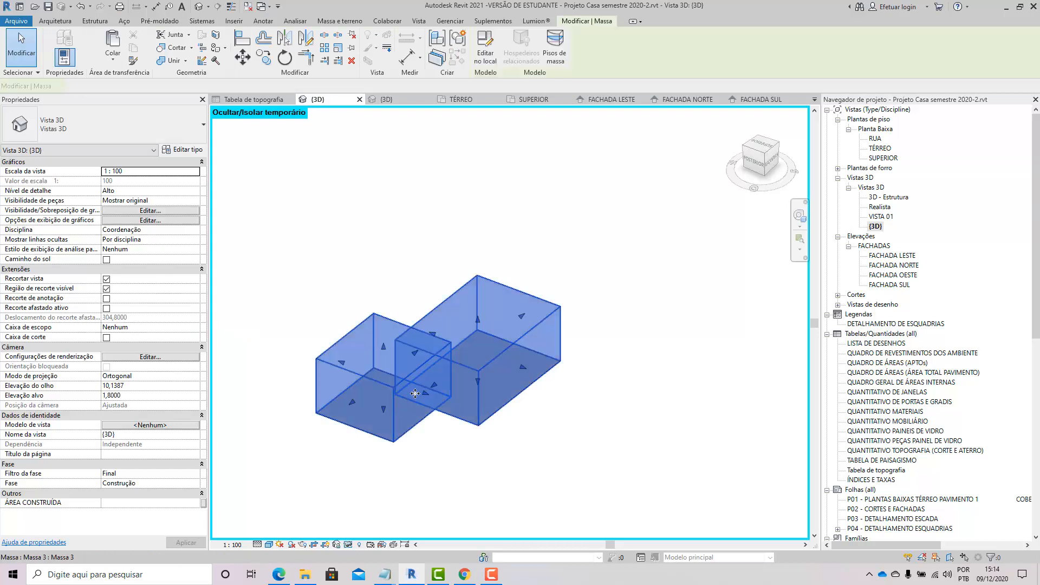
click(552, 66)
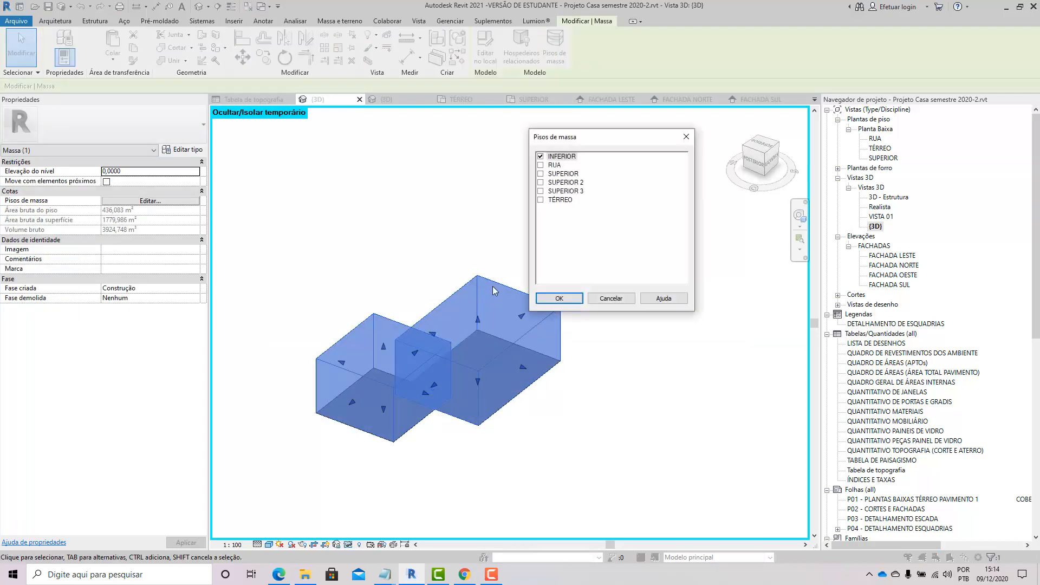
click(542, 174)
click(540, 200)
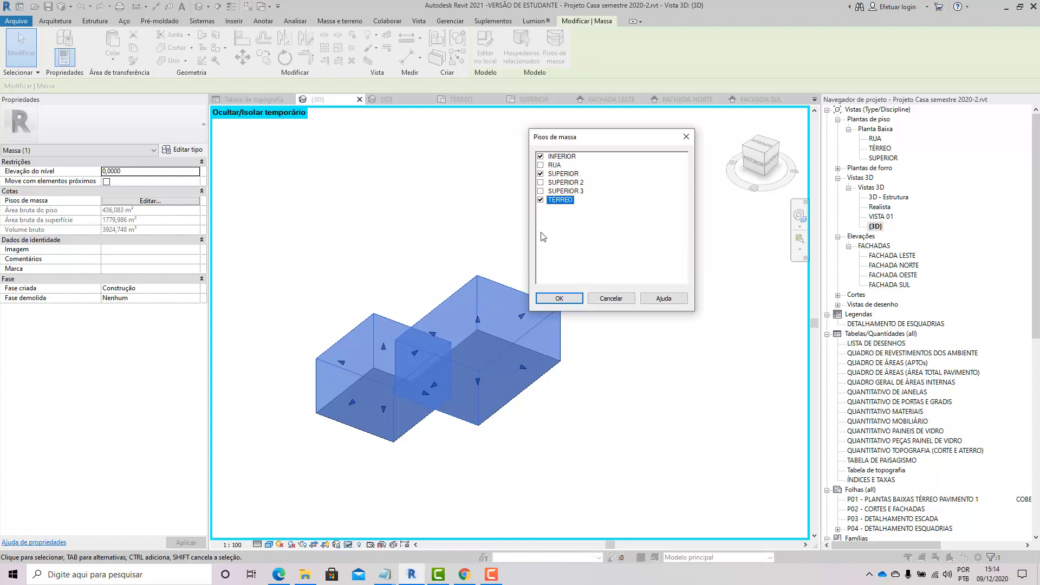
click(559, 298)
click(551, 471)
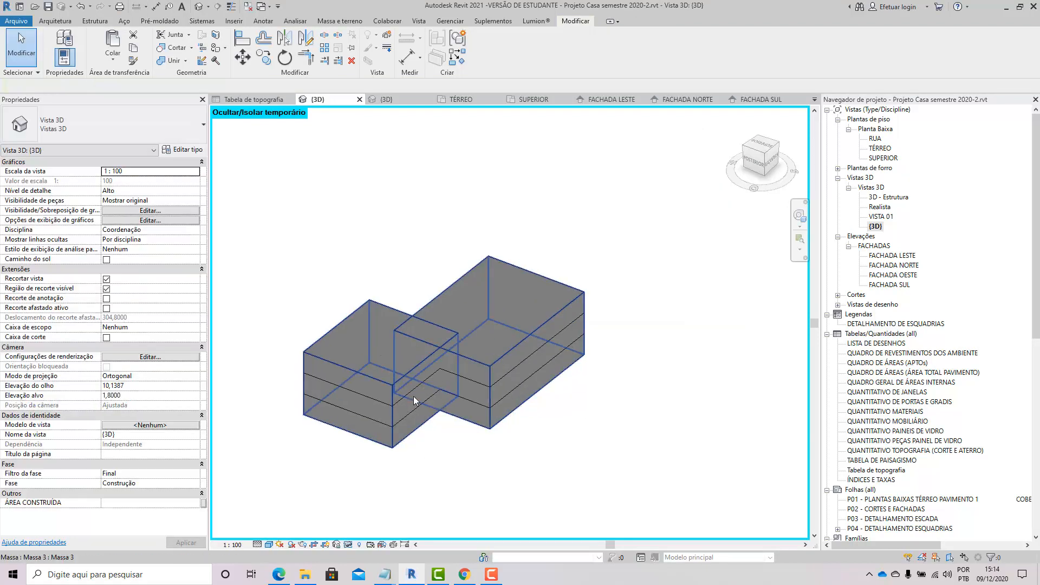
Step: Inspect the mass floors in wireframe, selecting a floor and zooming out
shift+middle_drag(487, 369, 472, 342)
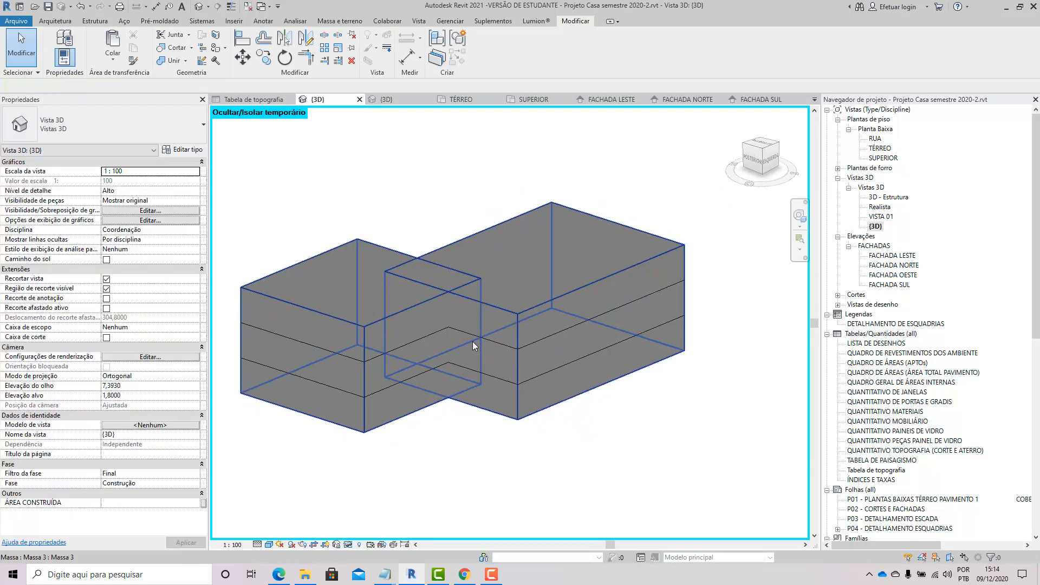
click(472, 341)
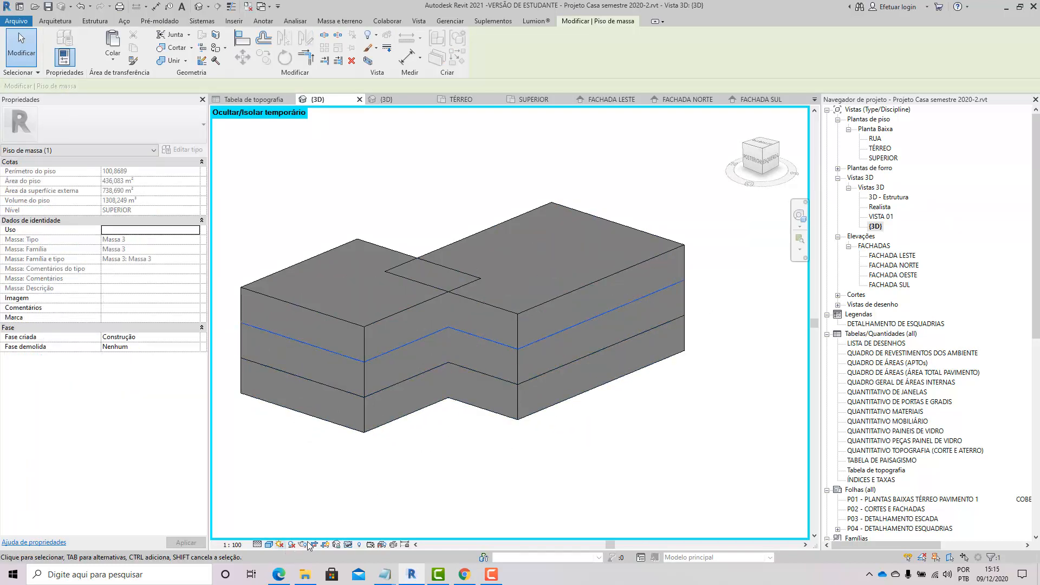
click(349, 495)
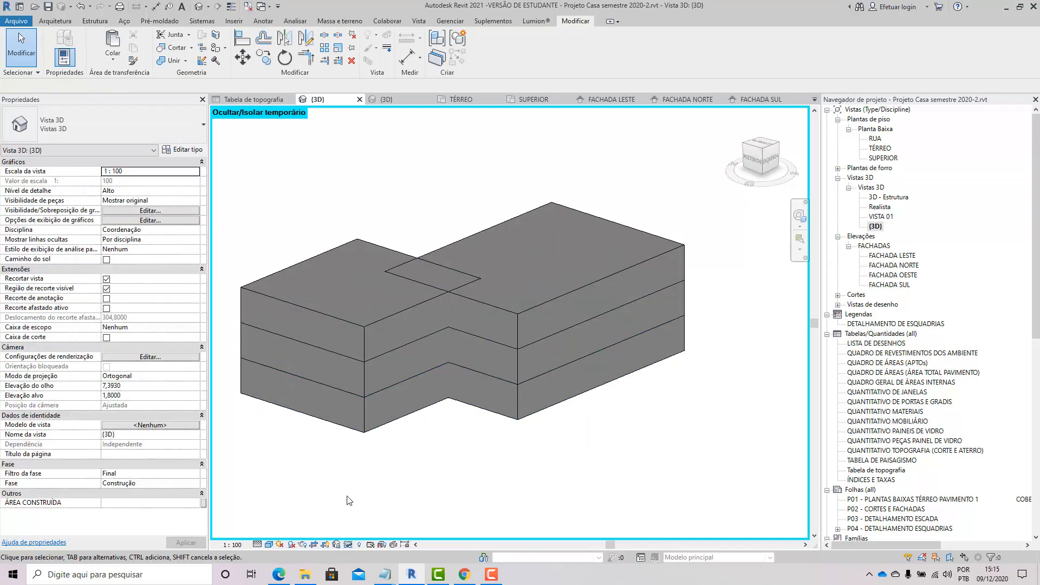
key(w)
key(f)
click(418, 344)
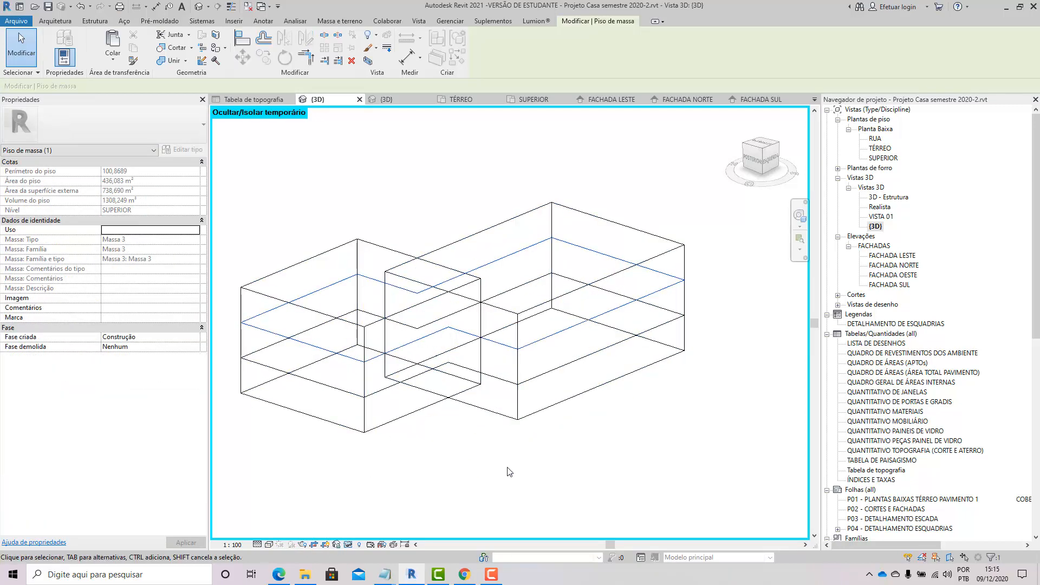
shift+middle_drag(506, 520, 581, 462)
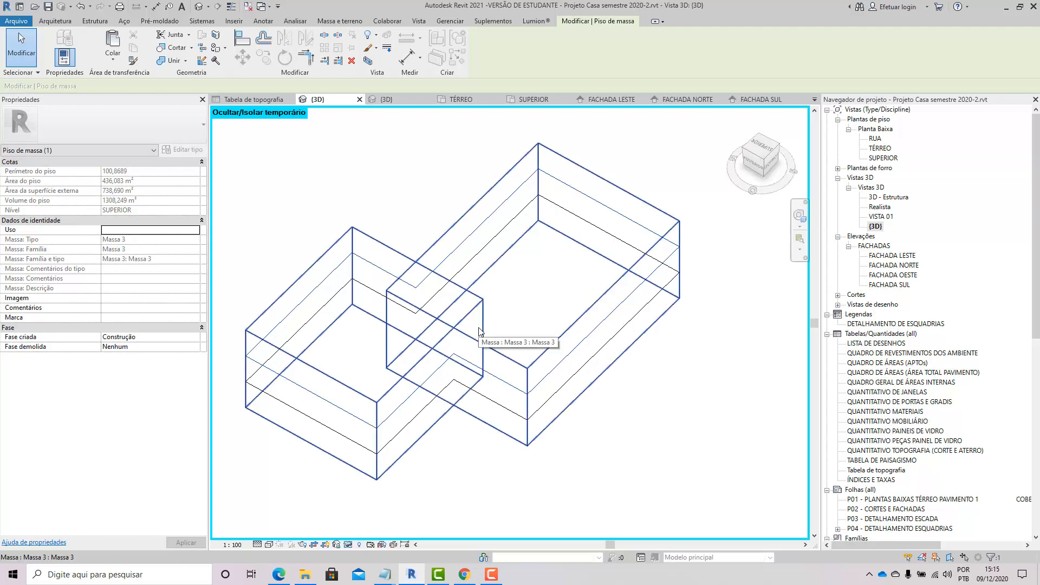
scroll(479, 332, down, 2)
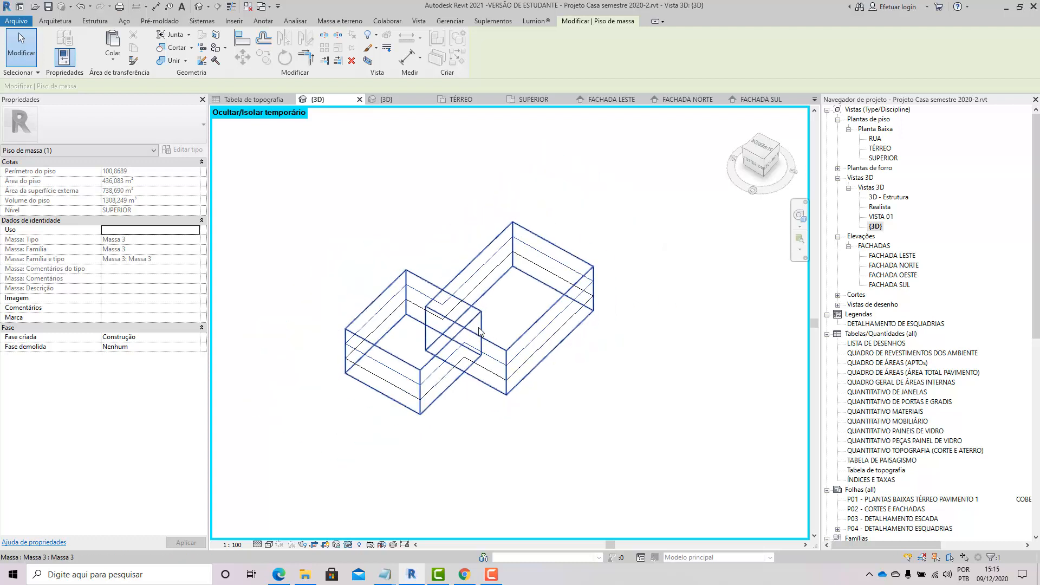
scroll(479, 331, down, 2)
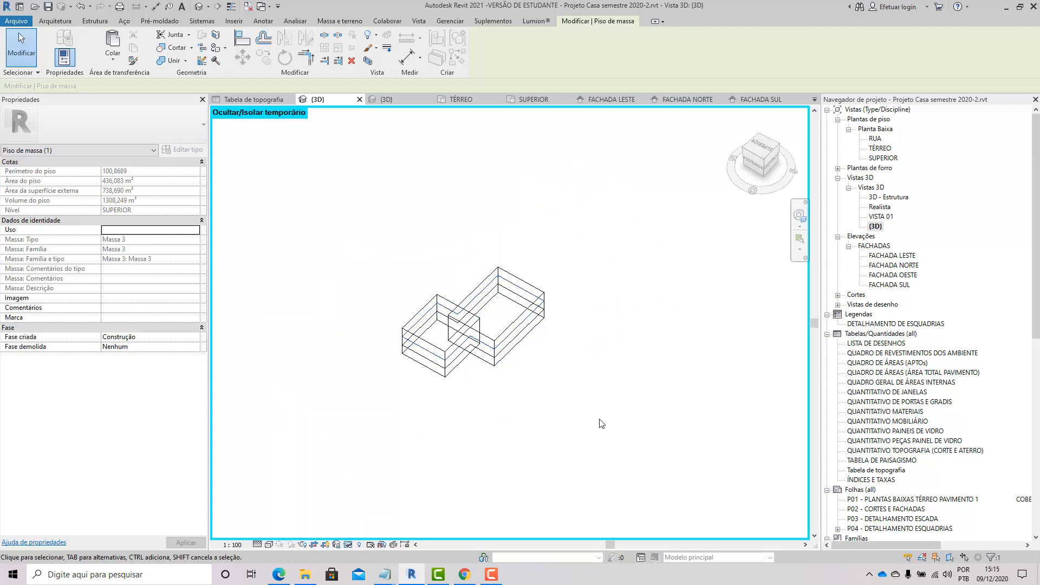
Step: Delete the isolated mass with its floors and reset the temporary hide/isolate
drag(599, 423, 357, 263)
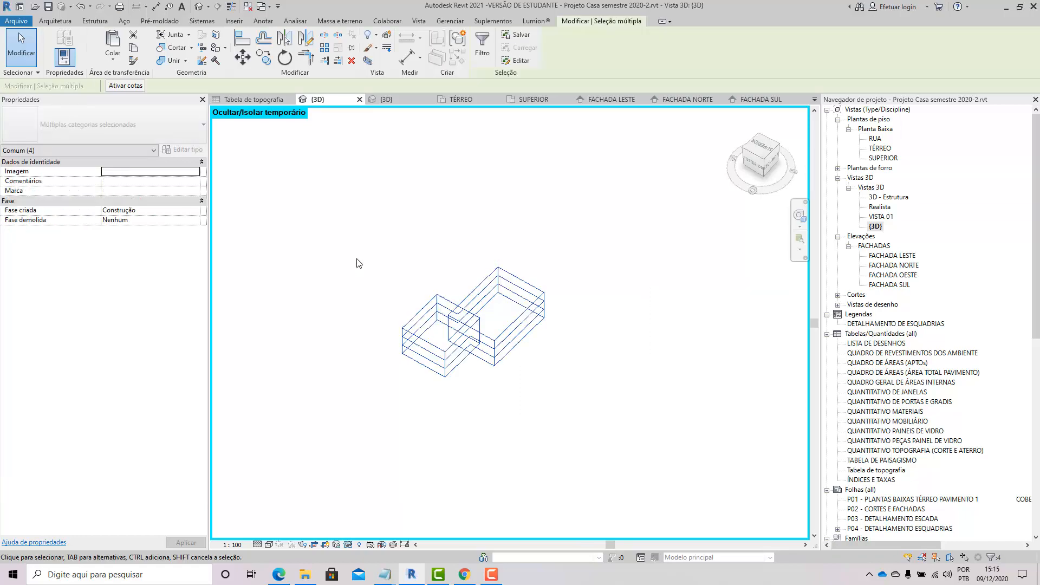
key(Delete)
click(351, 544)
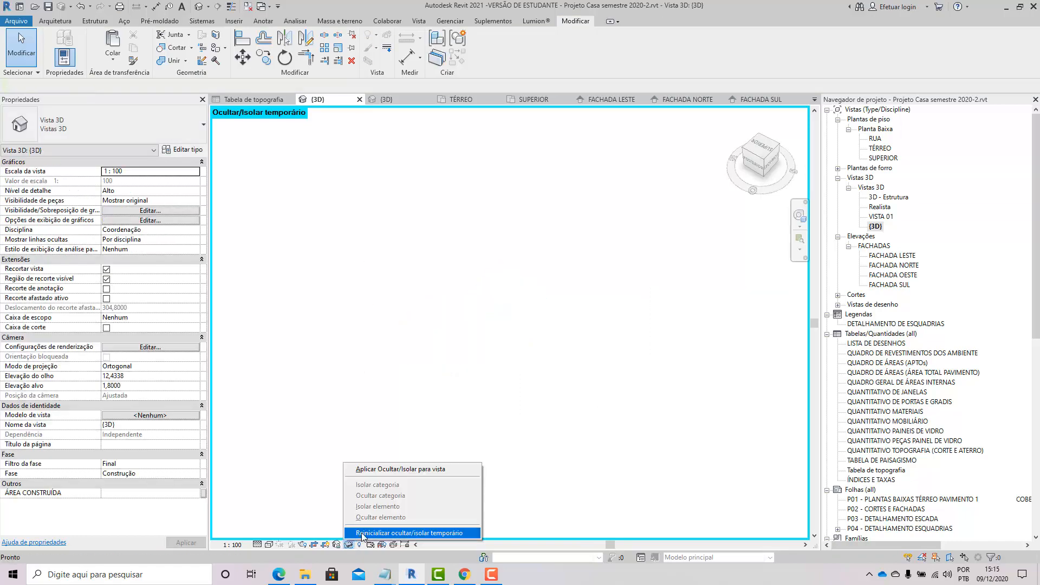
click(390, 535)
Step: In shaded style, edit the site's building mass in place and assign the material volume to its largest form
scroll(386, 405, up, 5)
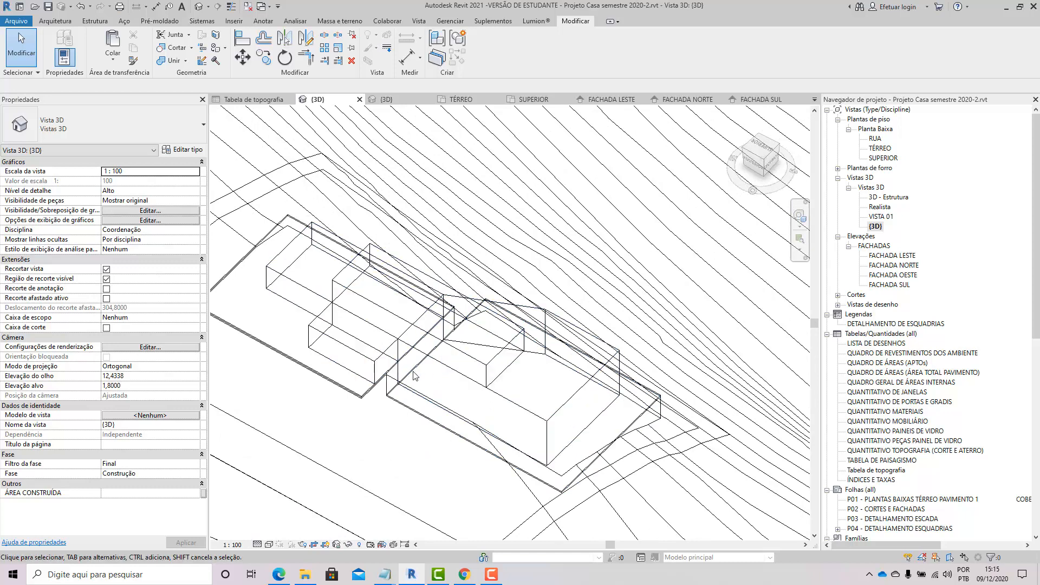
key(s)
key(d)
shift+middle_drag(447, 375, 411, 268)
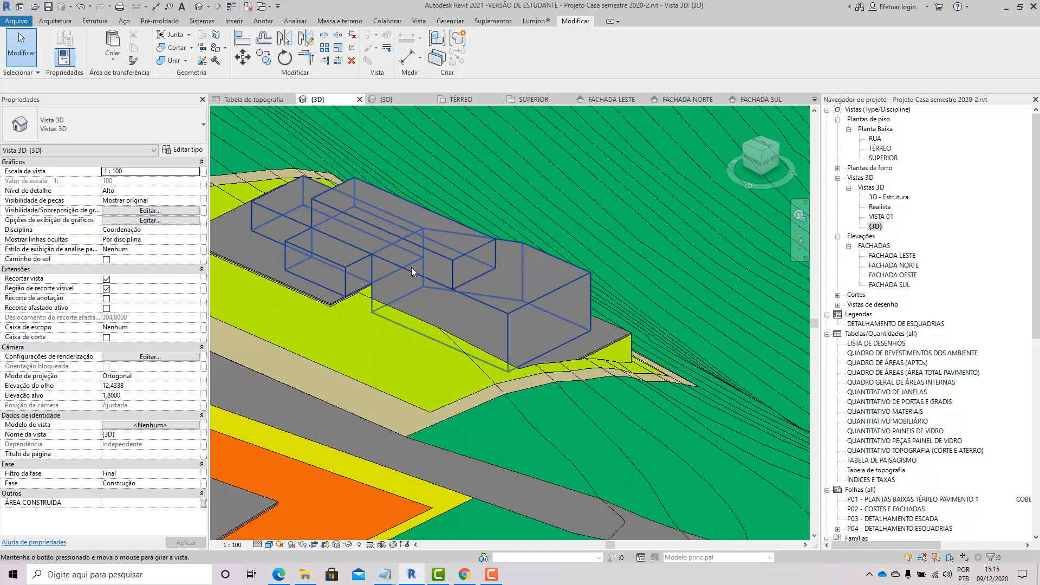
click(416, 241)
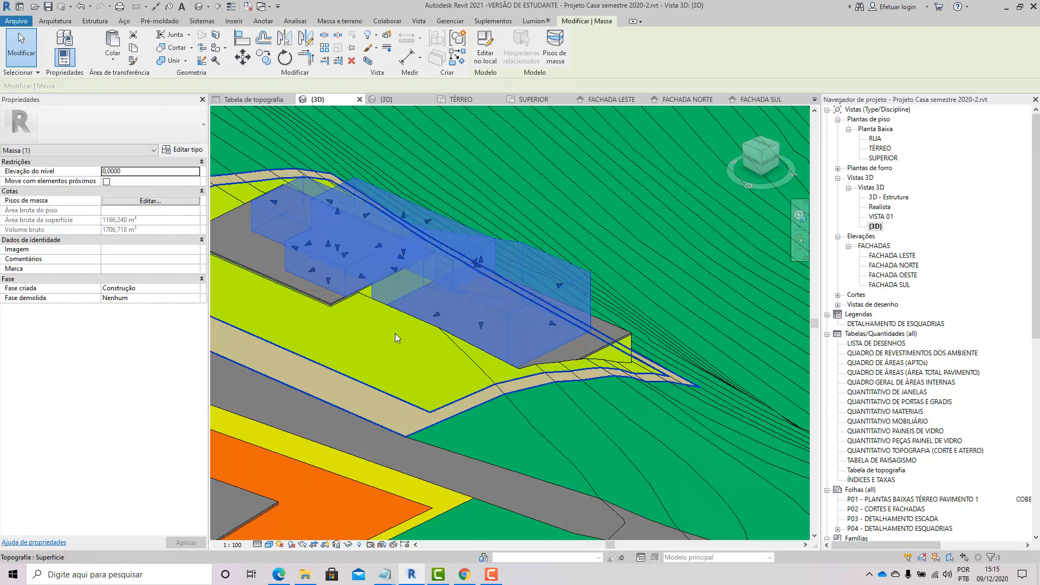
double_click(415, 245)
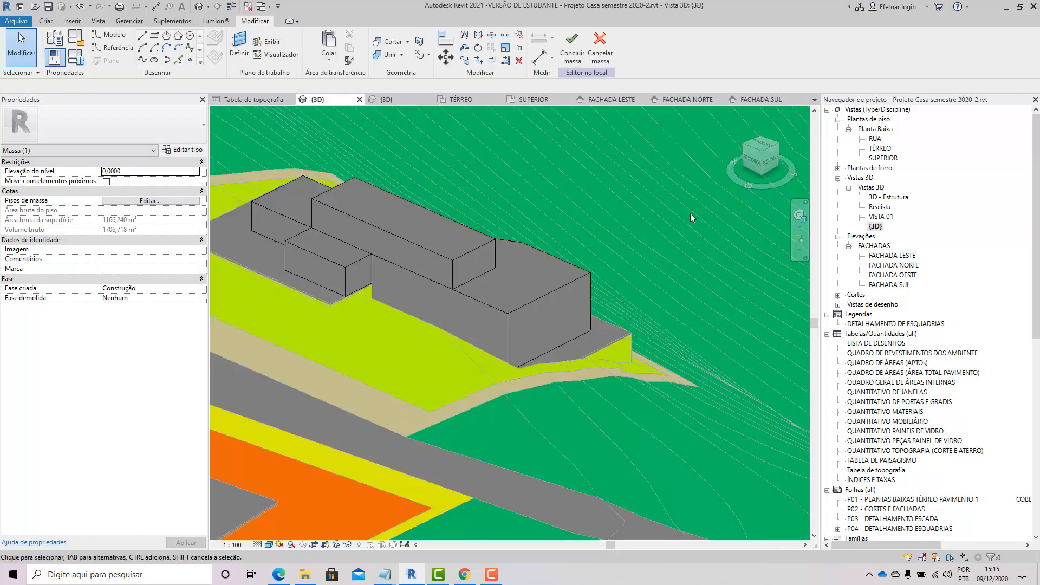
drag(183, 190, 201, 192)
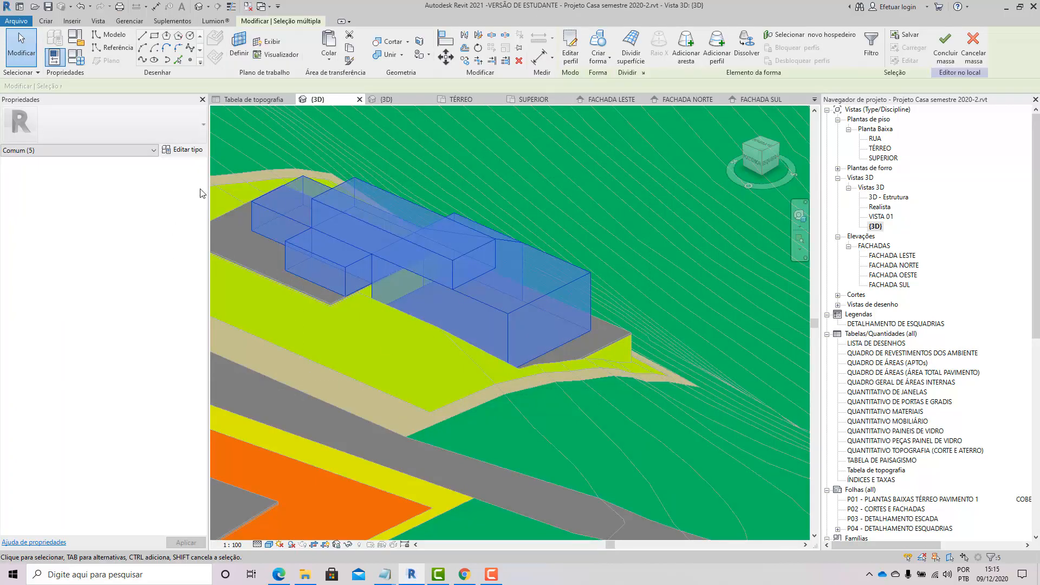
click(332, 383)
click(345, 274)
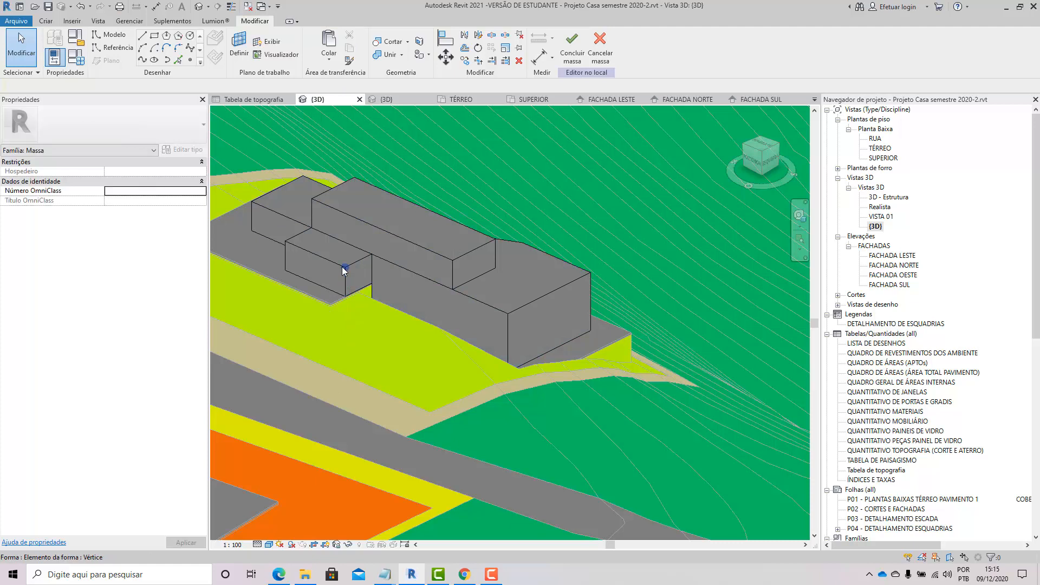
click(513, 313)
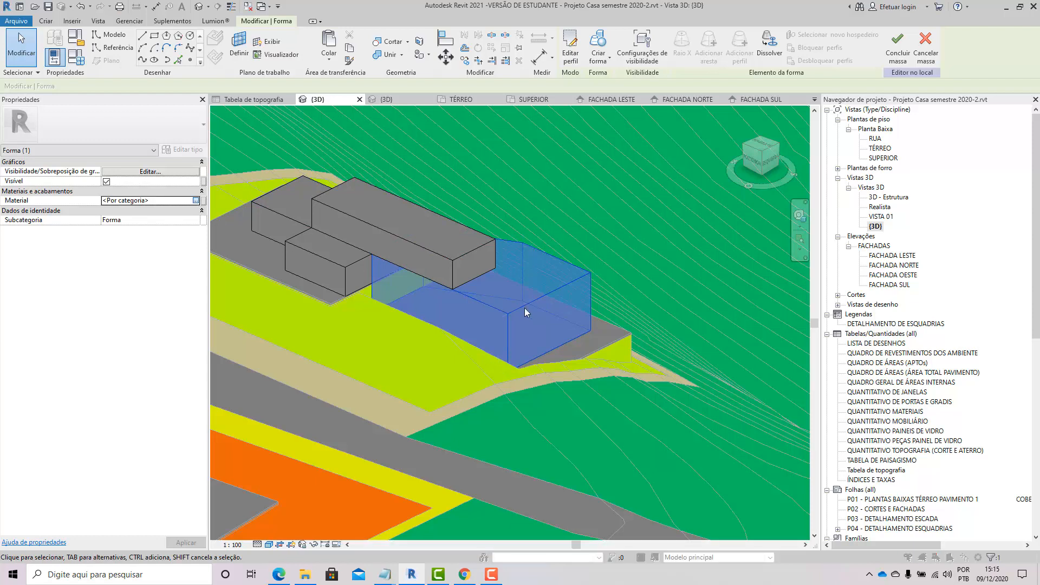
click(198, 200)
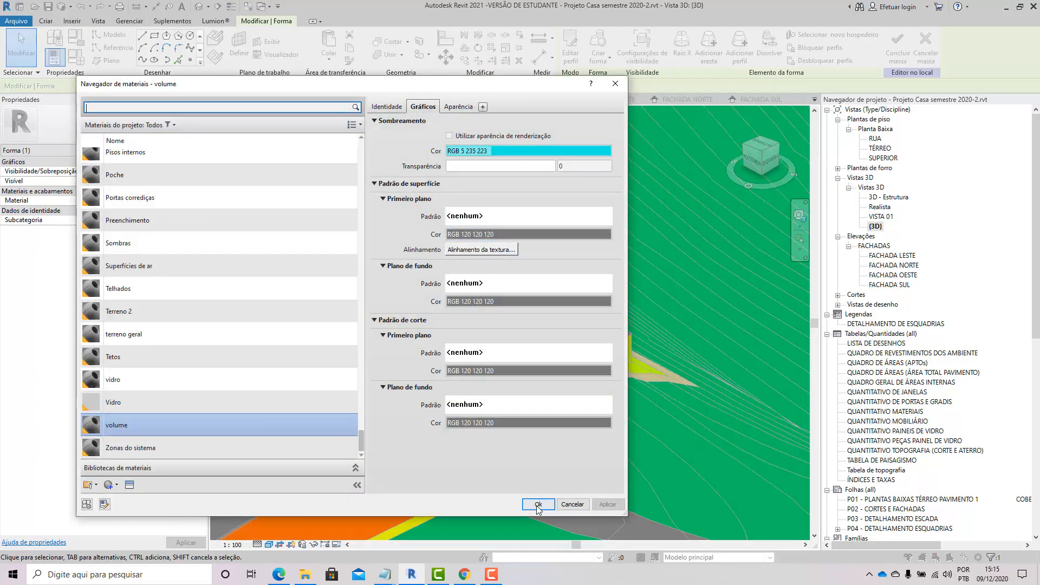
click(538, 504)
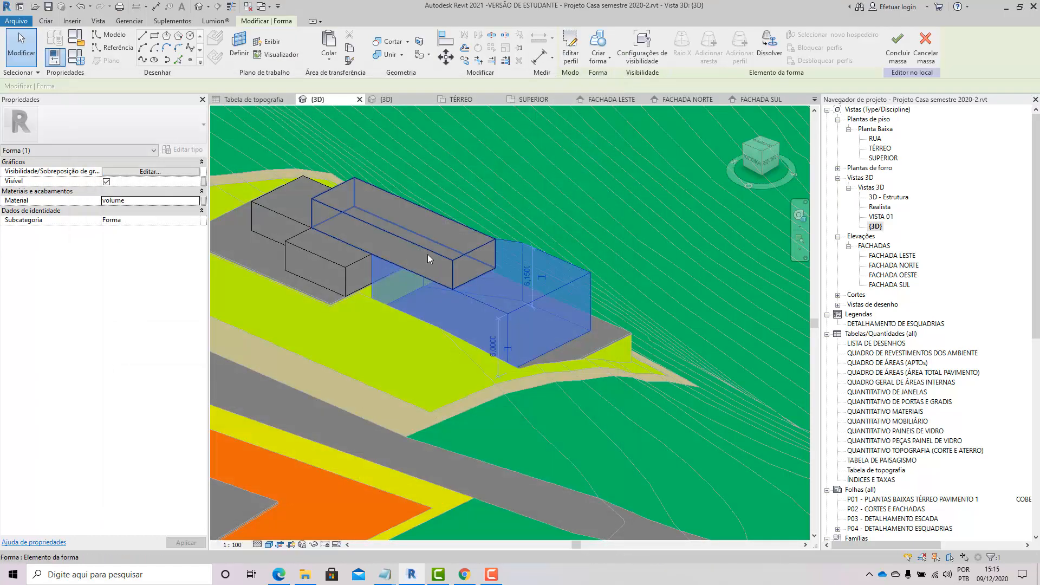
Step: Assign the volume material to the long upper form and to the small front form of the mass
click(428, 255)
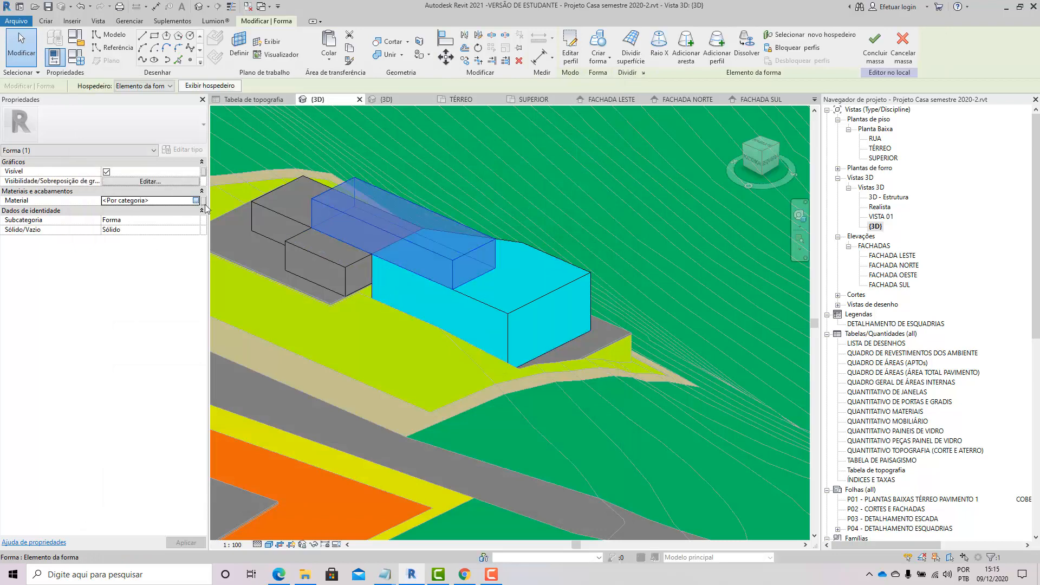
click(196, 200)
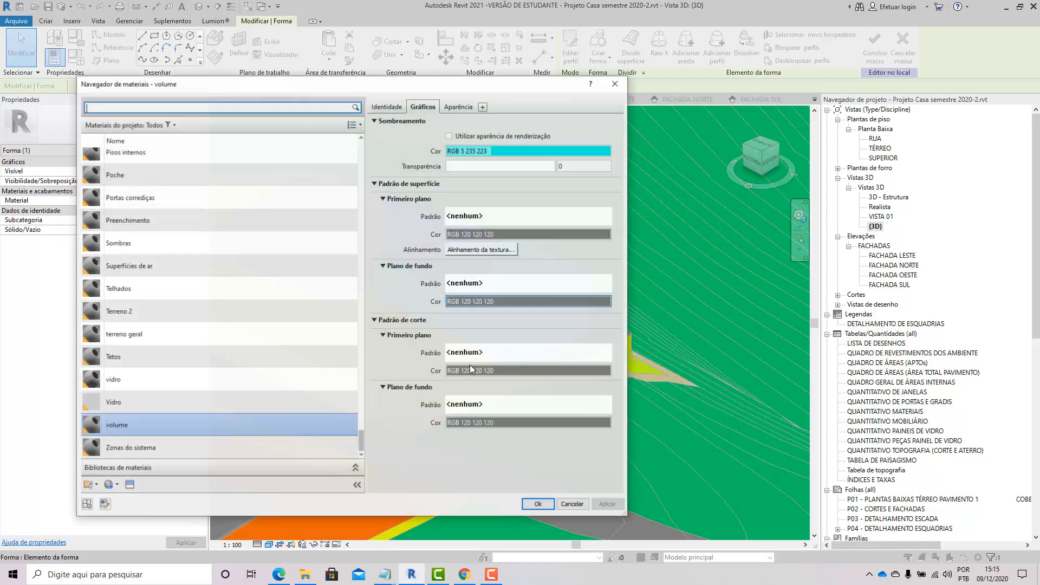
click(533, 507)
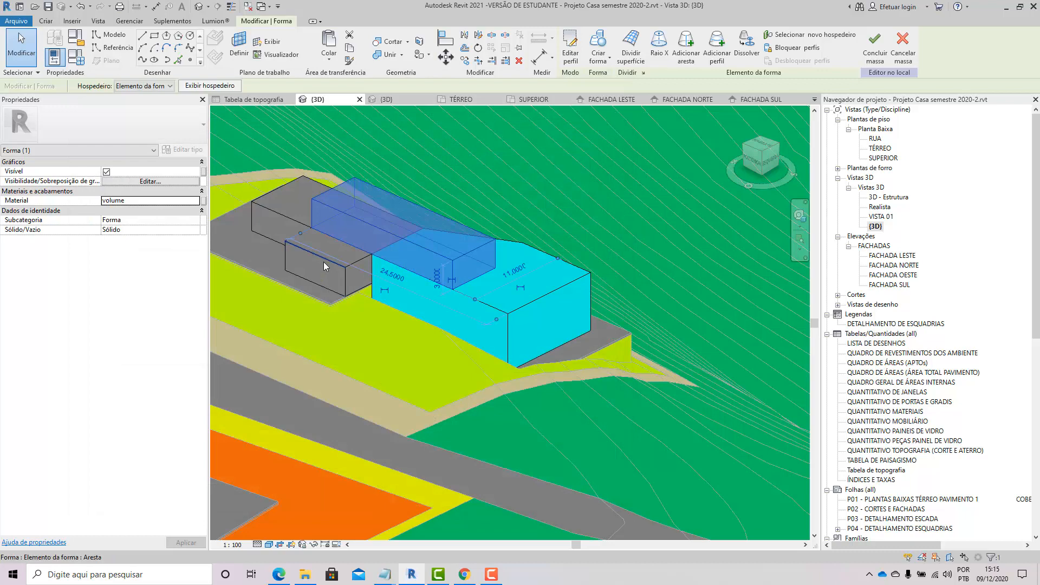
click(324, 266)
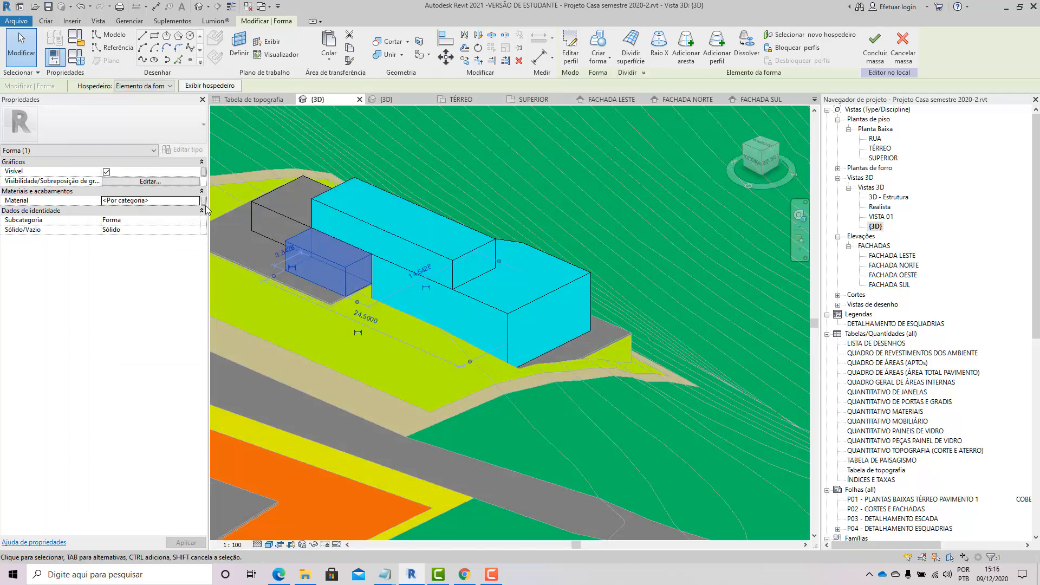
click(197, 201)
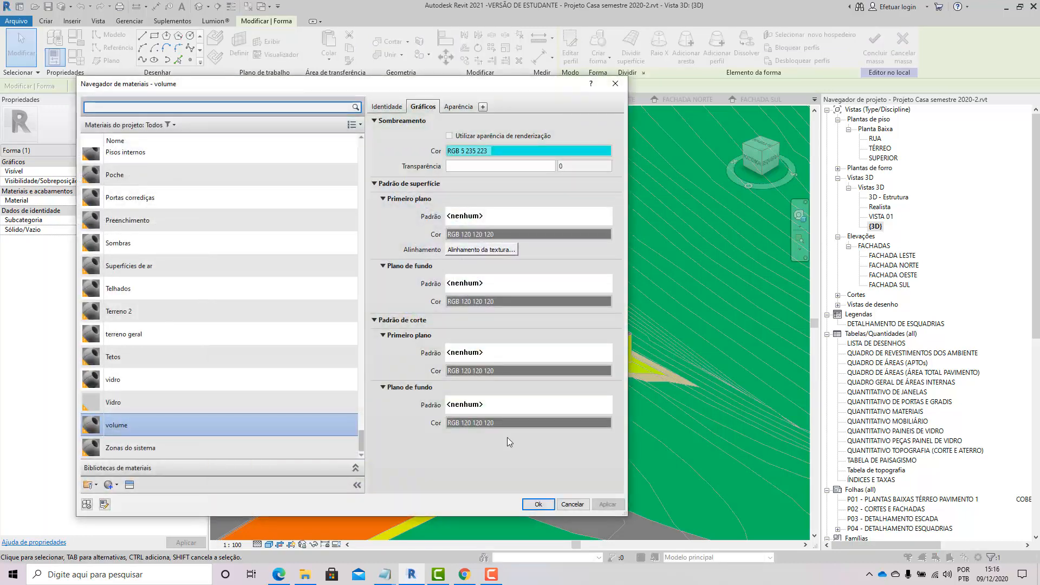
click(526, 505)
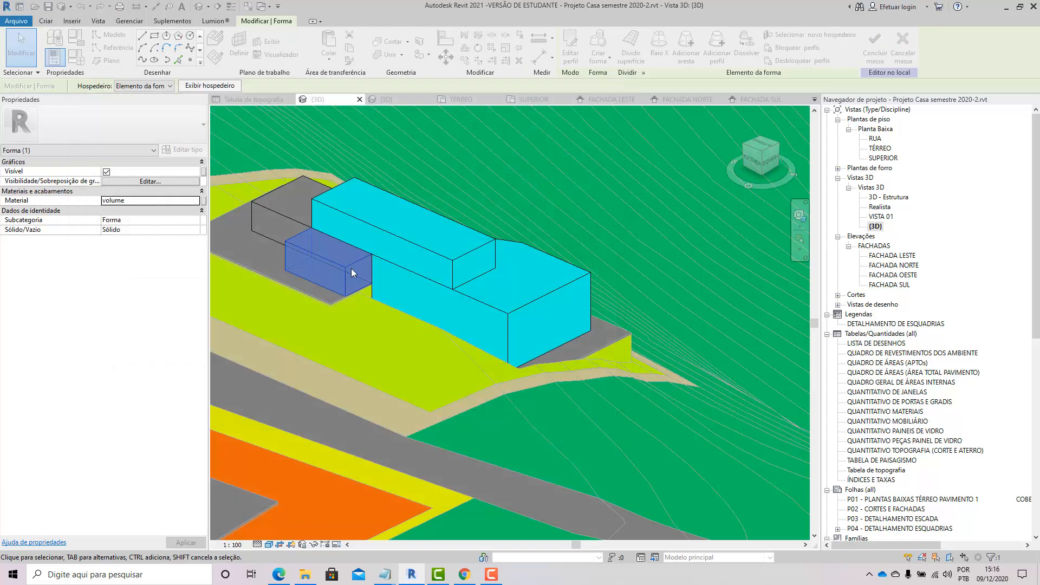
Step: Assign the volume material to the small rear form, then deselect the forms
click(290, 217)
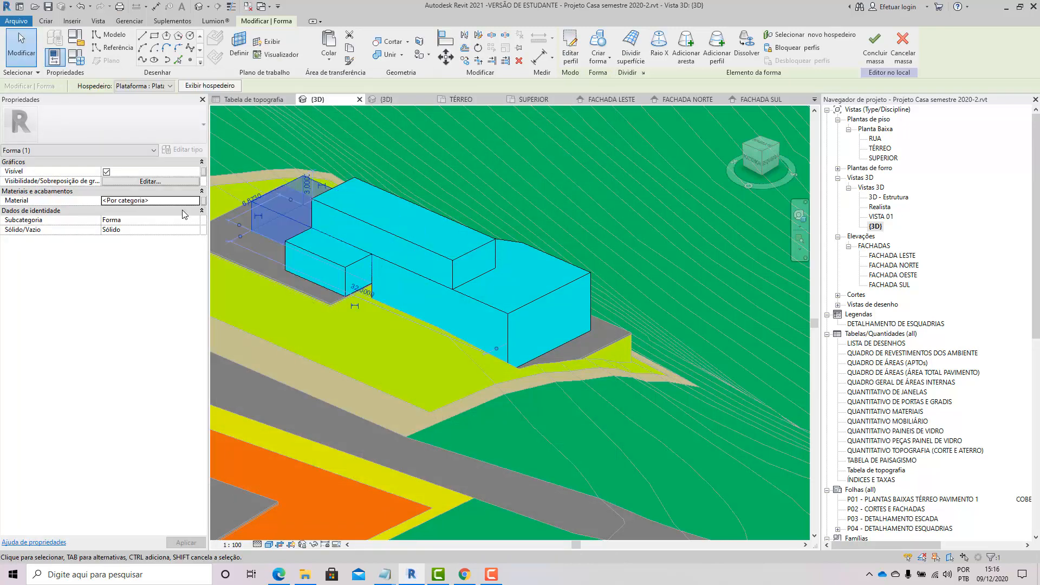
click(198, 200)
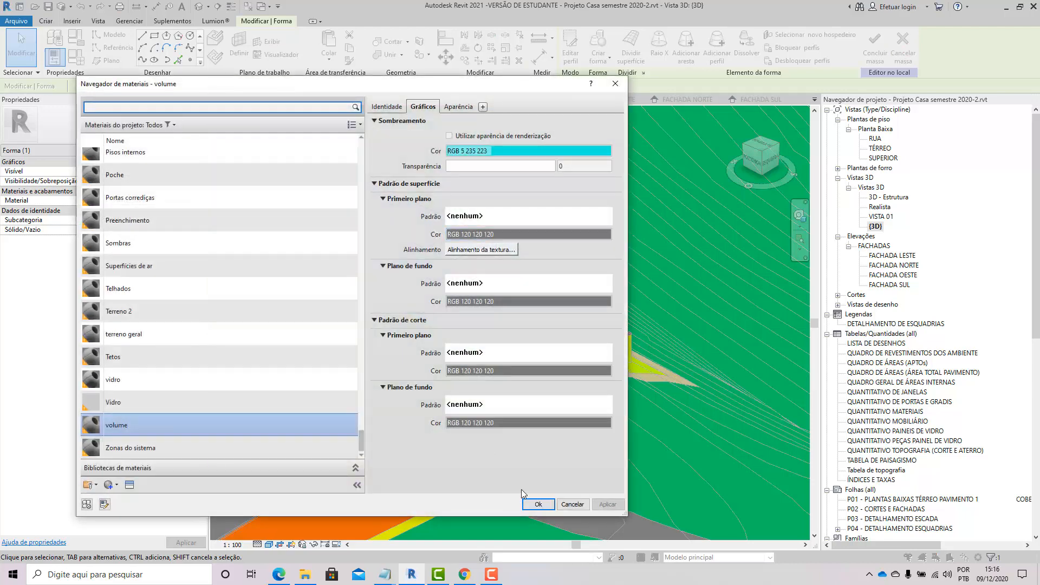
click(536, 503)
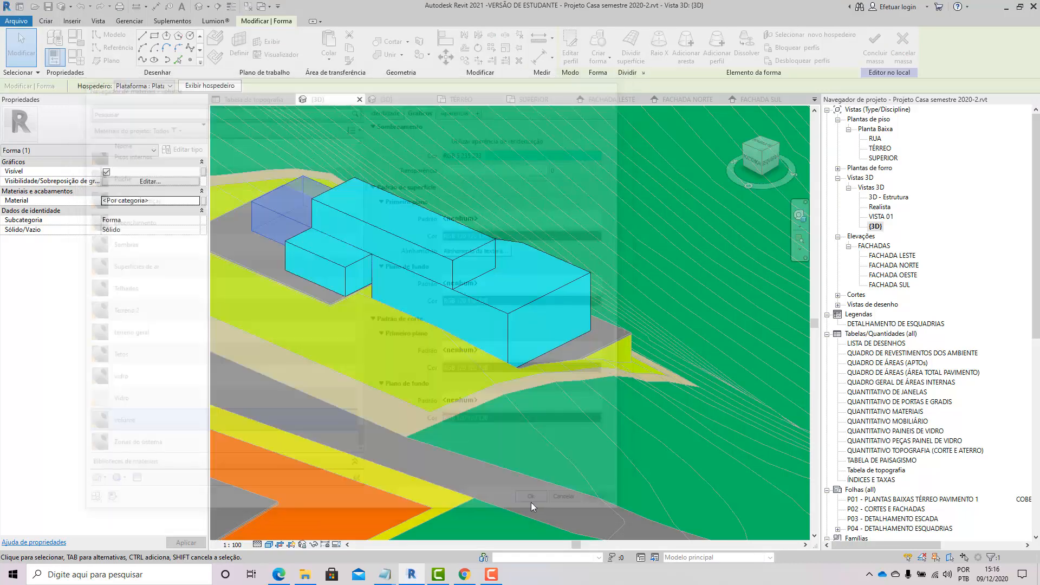
click(554, 435)
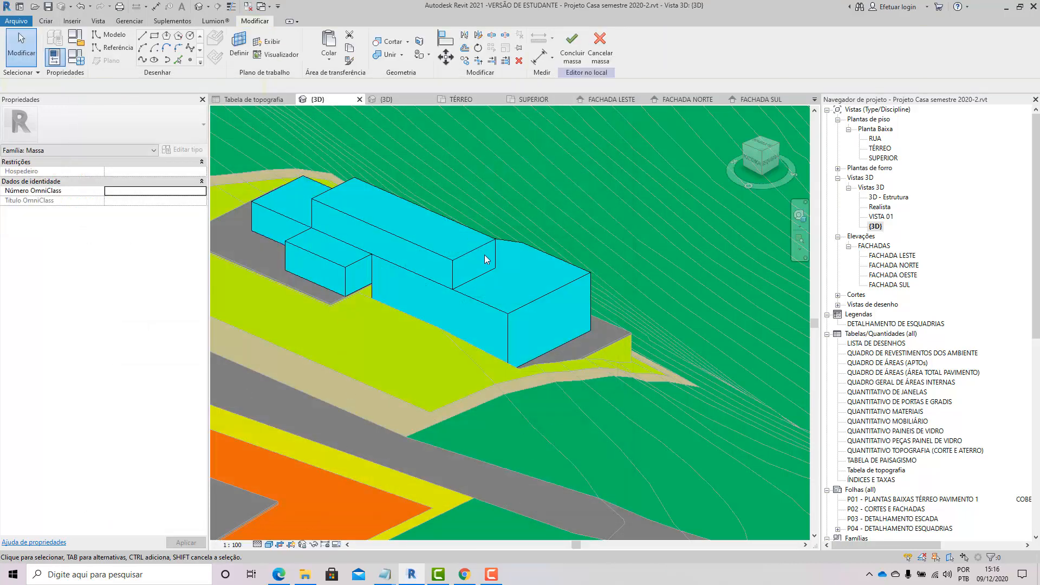
Step: Join the mass forms together into one solid geometry with the Join Geometry tool
scroll(523, 322, down, 3)
scroll(321, 240, up, 3)
shift+middle_drag(378, 323, 429, 305)
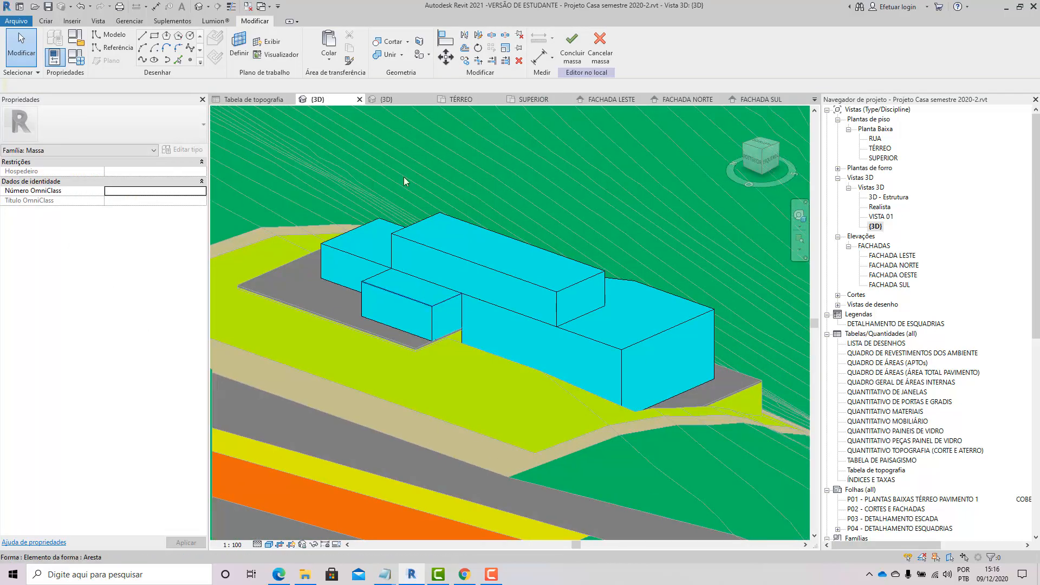
click(393, 56)
click(425, 242)
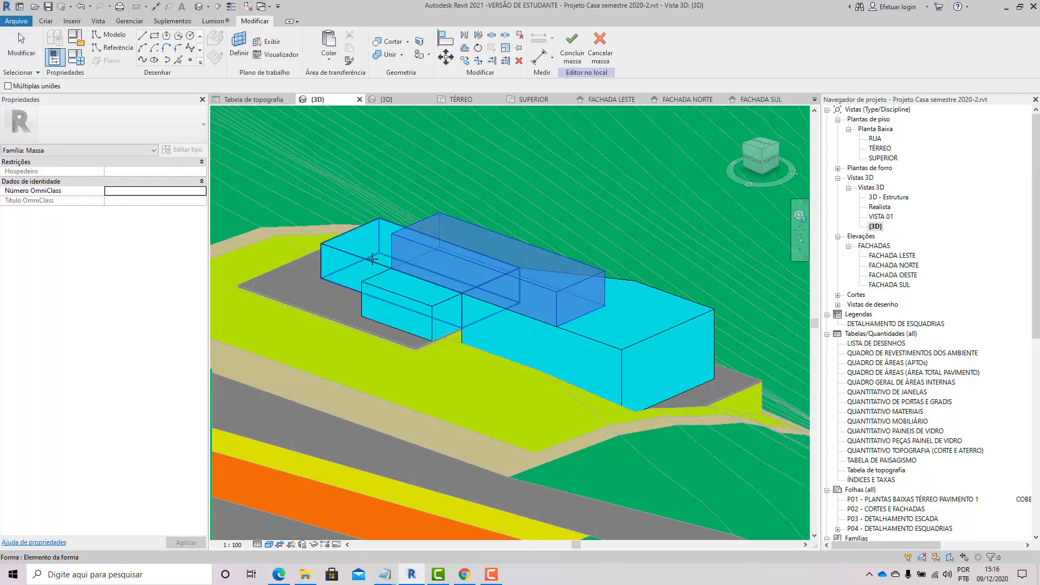
click(378, 262)
click(431, 308)
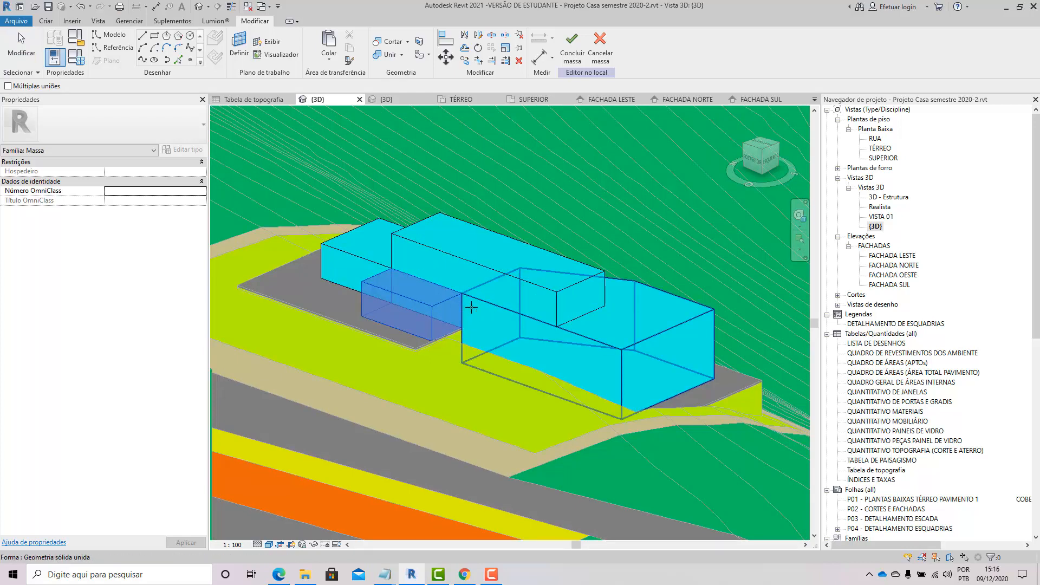
click(471, 307)
click(536, 305)
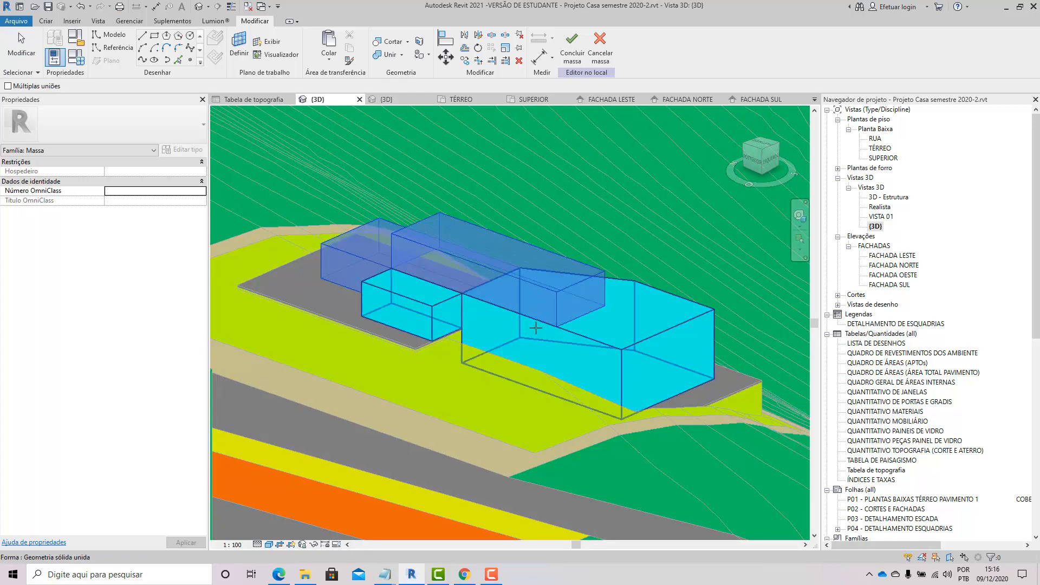
click(535, 328)
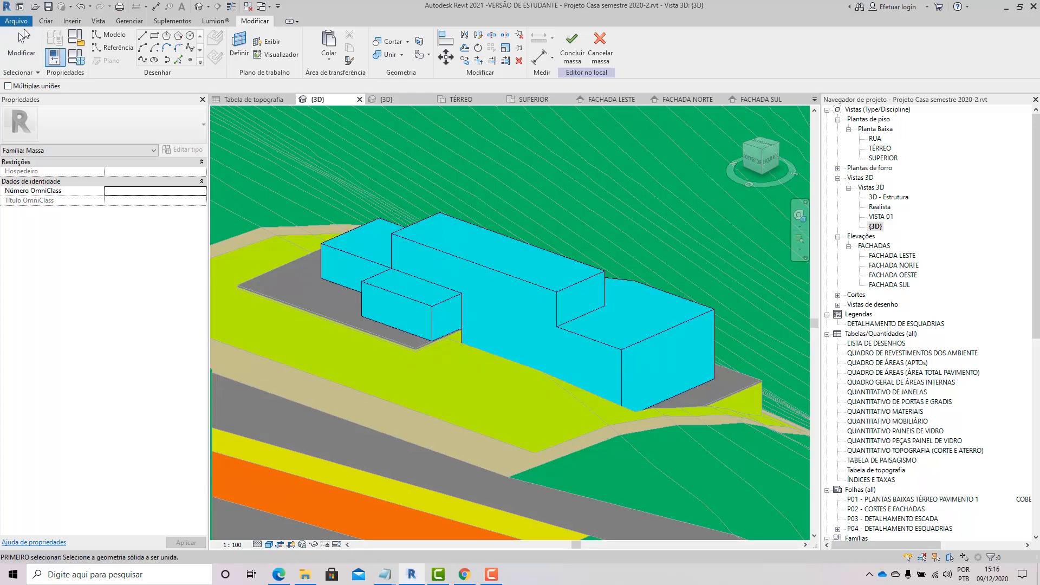
click(24, 34)
Step: Orbit, pan and zoom around the joined mass to inspect it from several sides
shift+middle_drag(565, 379, 384, 421)
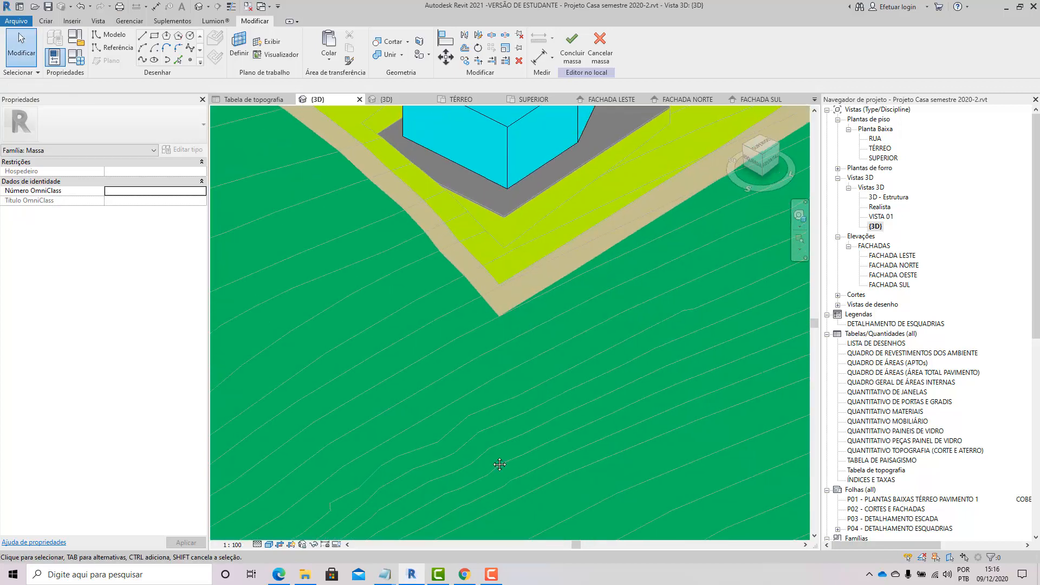
middle_drag(502, 239, 500, 465)
scroll(434, 343, down, 2)
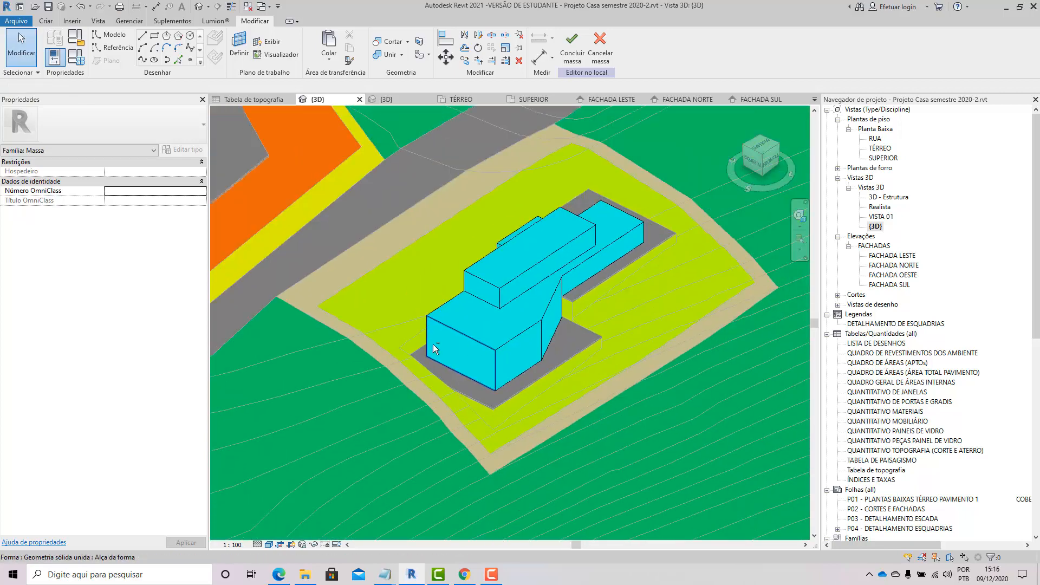
shift+middle_drag(433, 344, 610, 350)
middle_drag(434, 426, 434, 336)
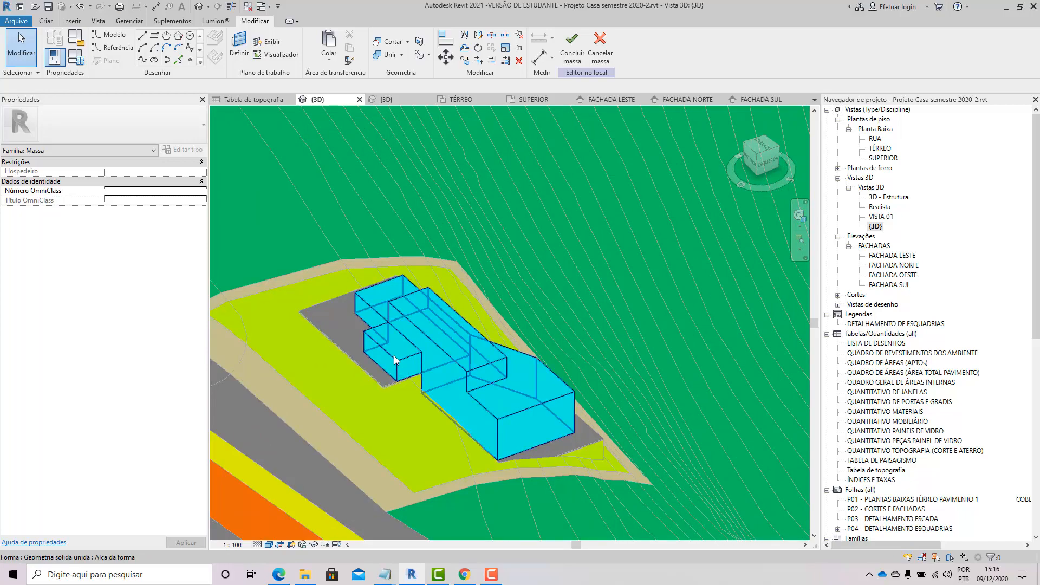
click(436, 344)
click(555, 281)
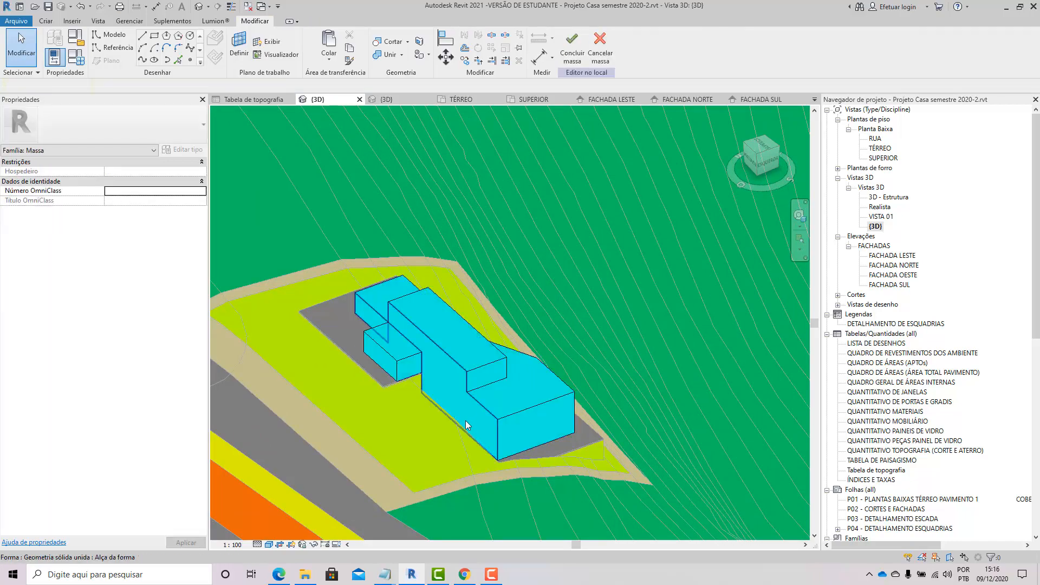
shift+middle_drag(467, 425, 564, 418)
scroll(562, 411, up, 2)
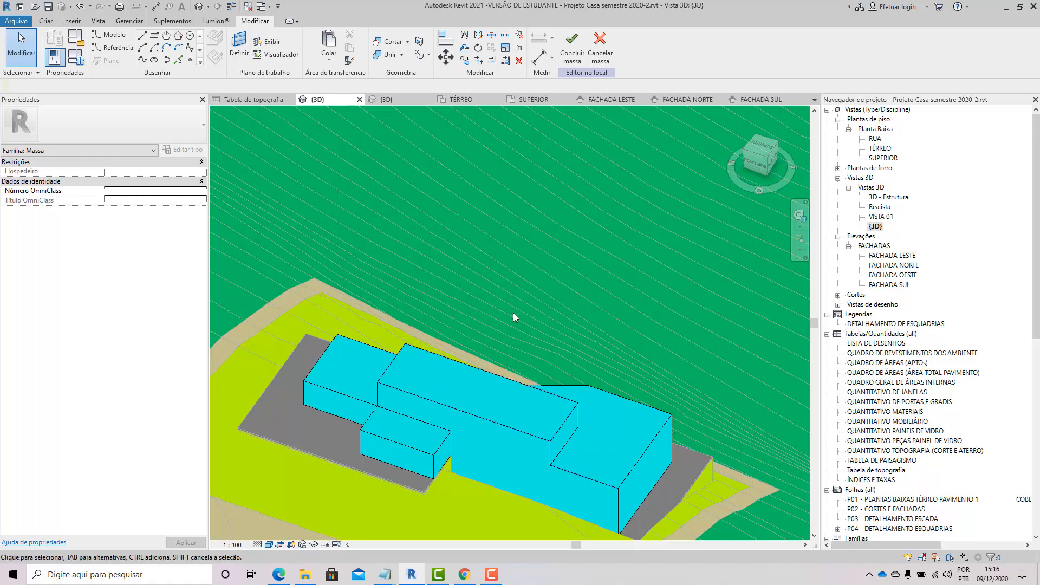
middle_drag(488, 390, 507, 297)
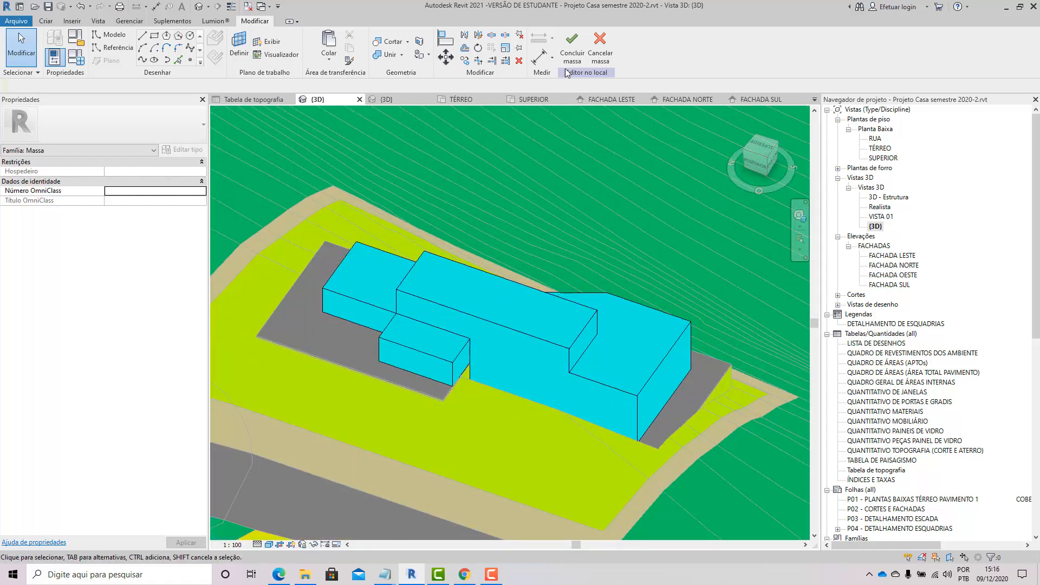
Step: Finish the in-place mass and assign mass floors at the INFERIOR, SUPERIOR and TÉRREO levels to it
click(572, 51)
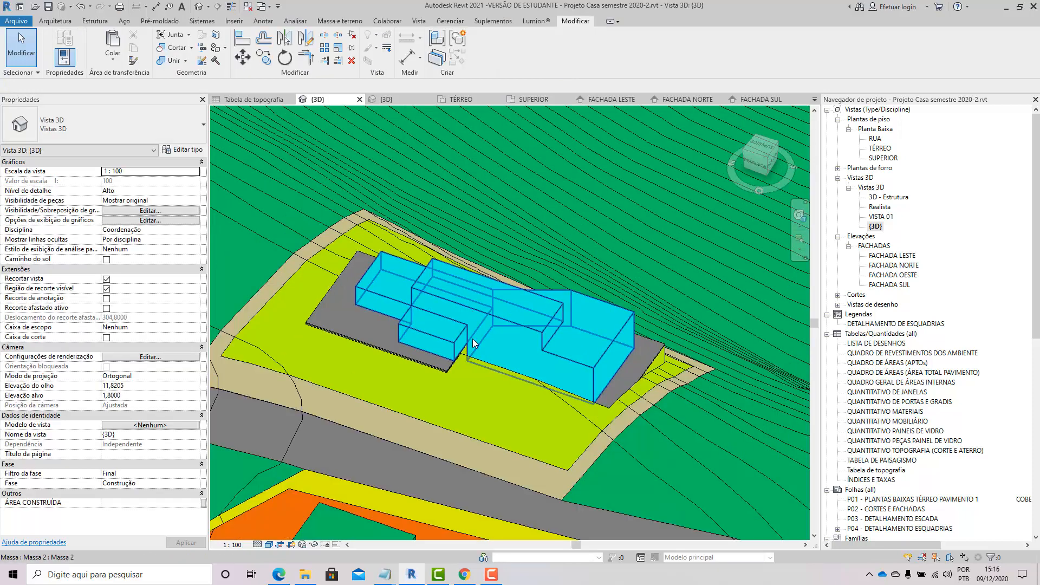
click(495, 321)
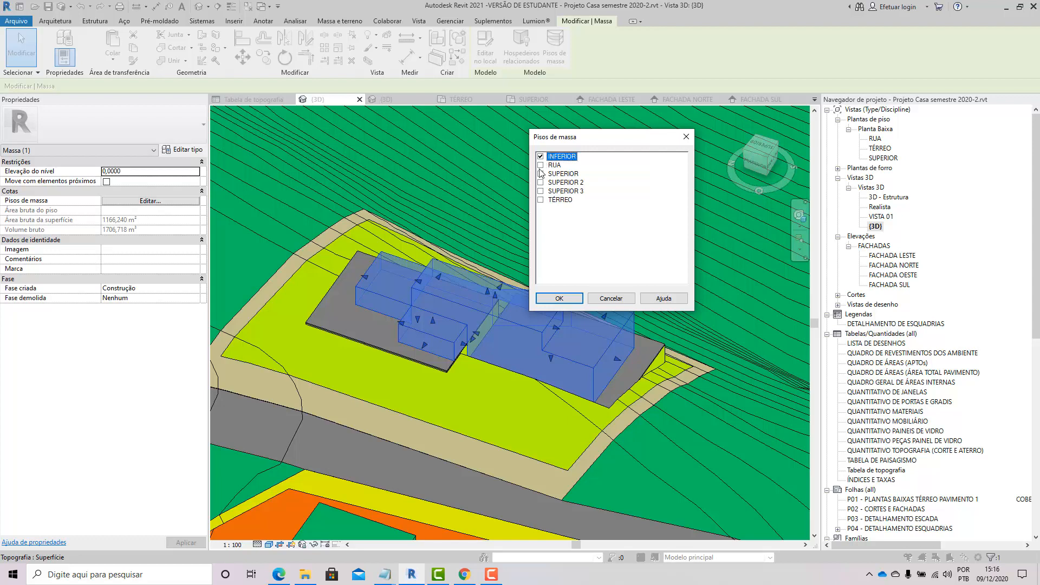
click(540, 174)
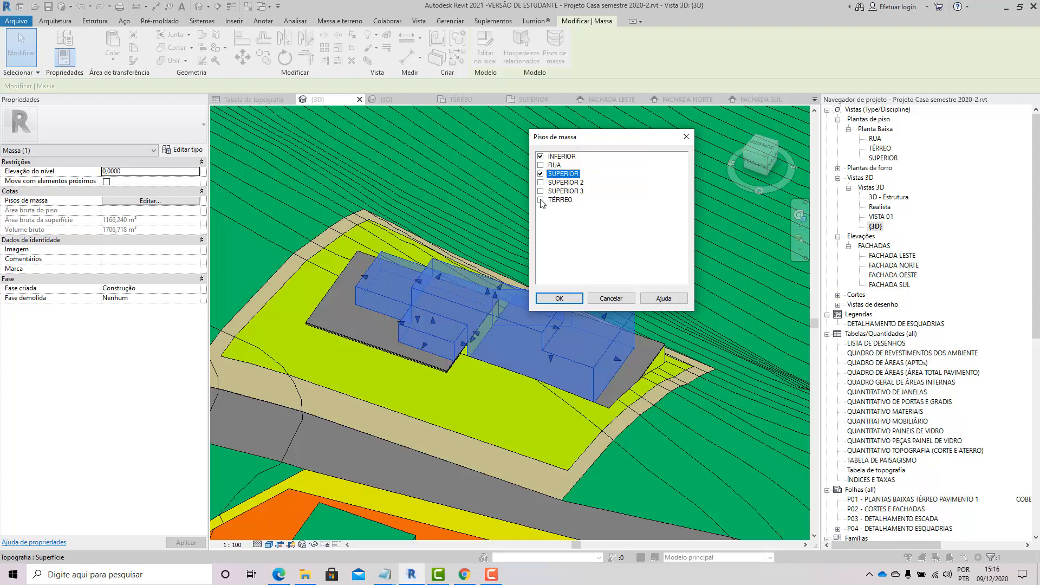
click(540, 200)
click(551, 301)
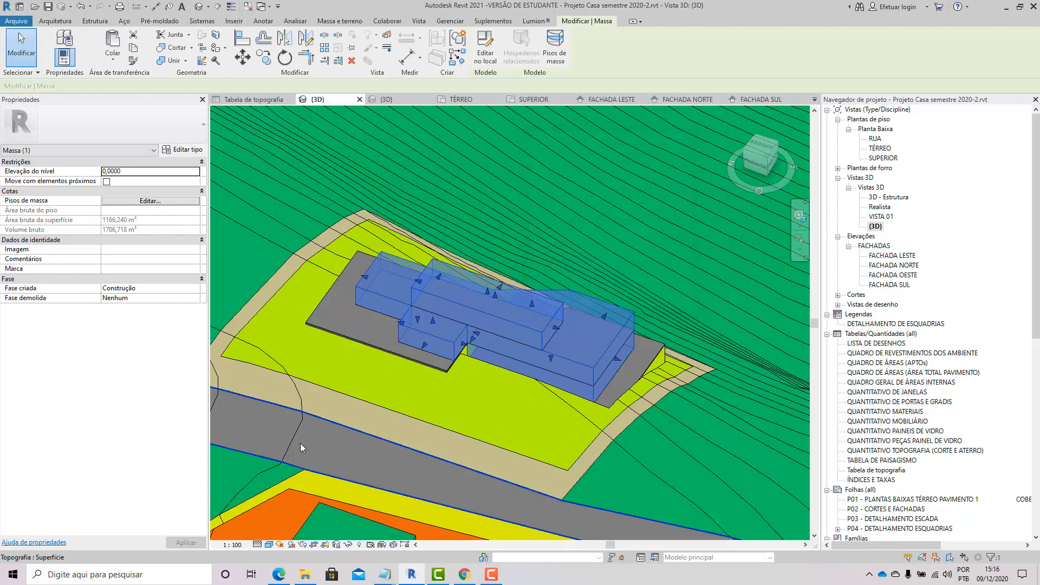
Step: Switch the 3D view to wireframe visual style
click(397, 430)
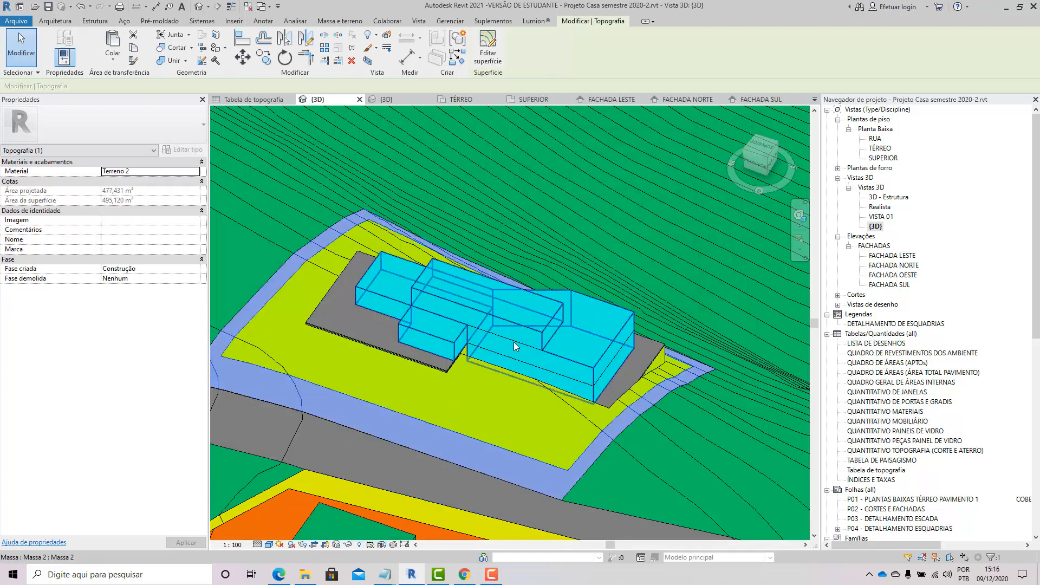
scroll(515, 351, down, 3)
key(w)
key(f)
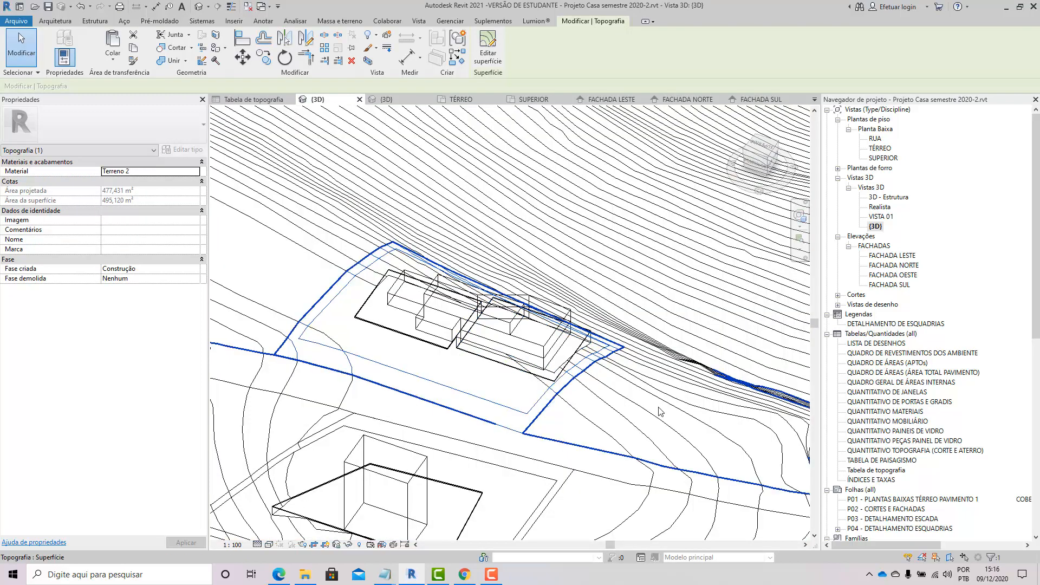
Step: Window-select the site around the building and filter the selection to only Massa and Piso de massa
drag(627, 431, 349, 226)
click(482, 44)
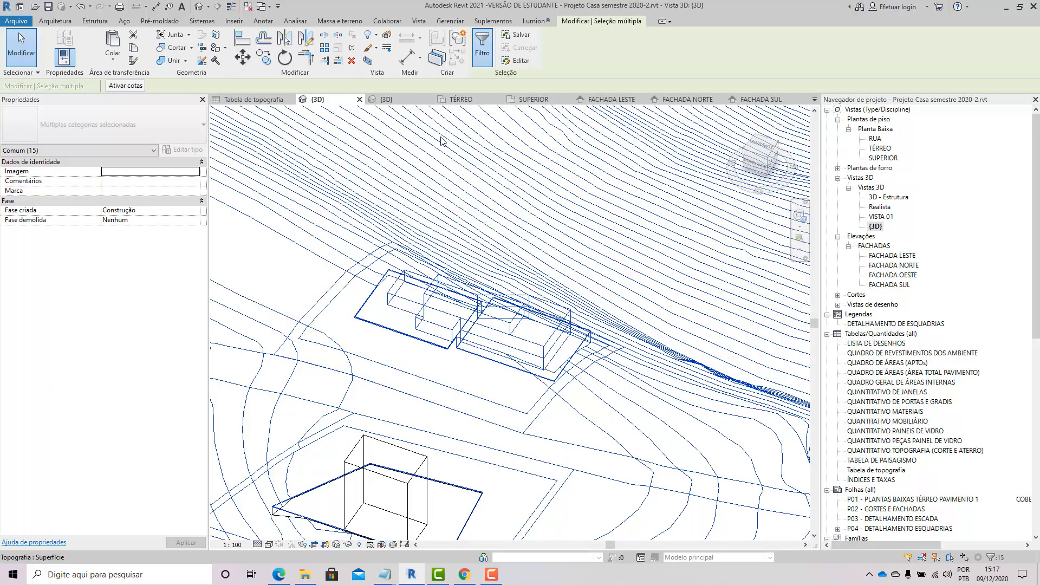
click(655, 221)
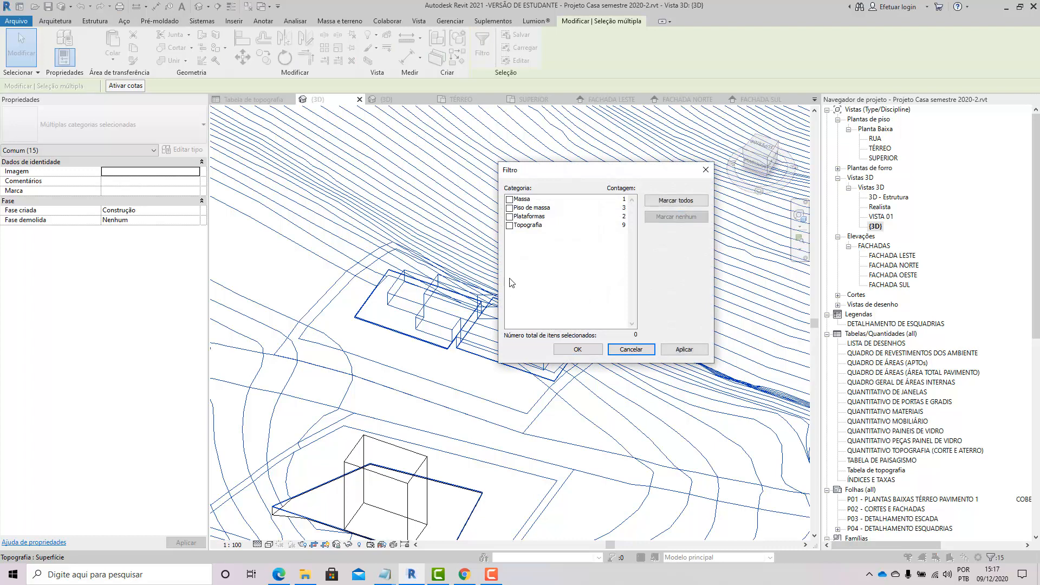
click(510, 199)
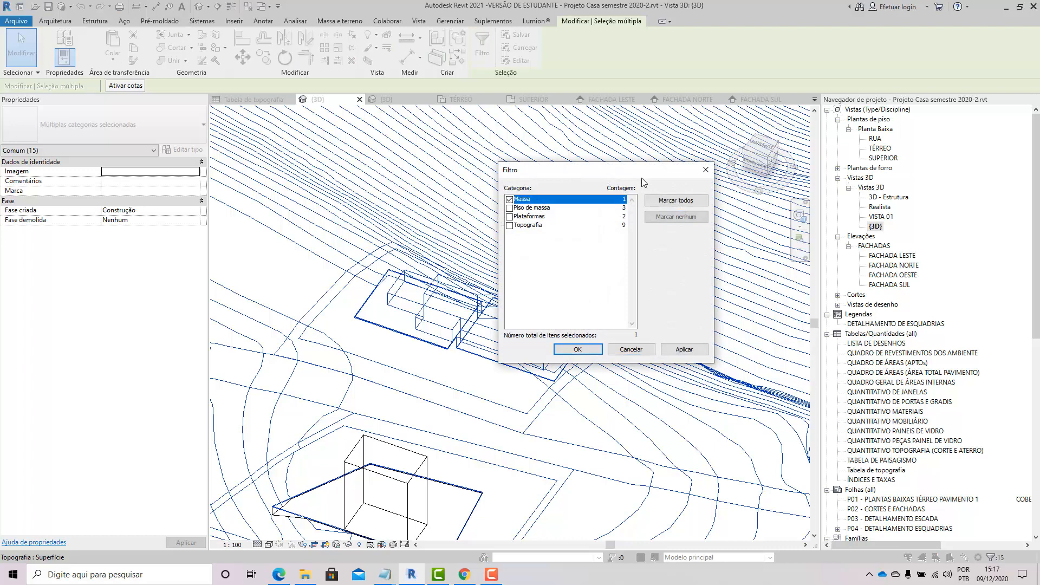
click(509, 208)
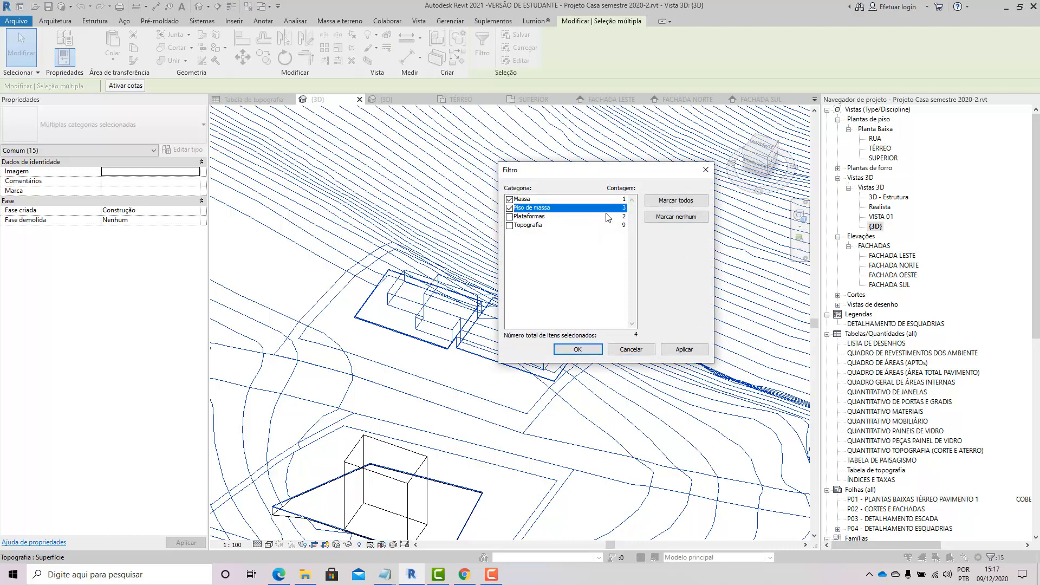
click(563, 350)
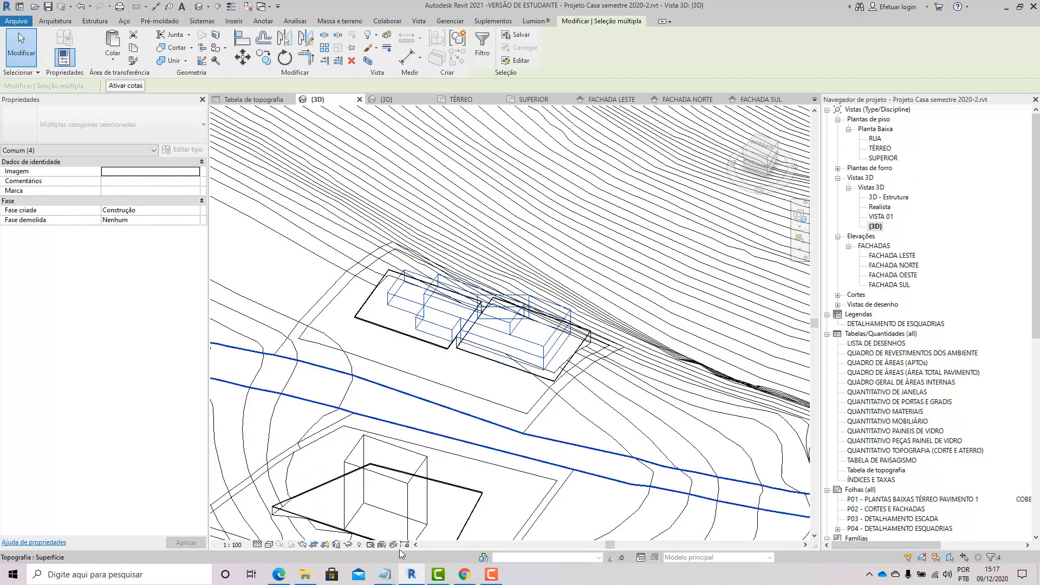
Step: Temporarily isolate the selected mass and mass floors and return the view to shaded style
click(348, 544)
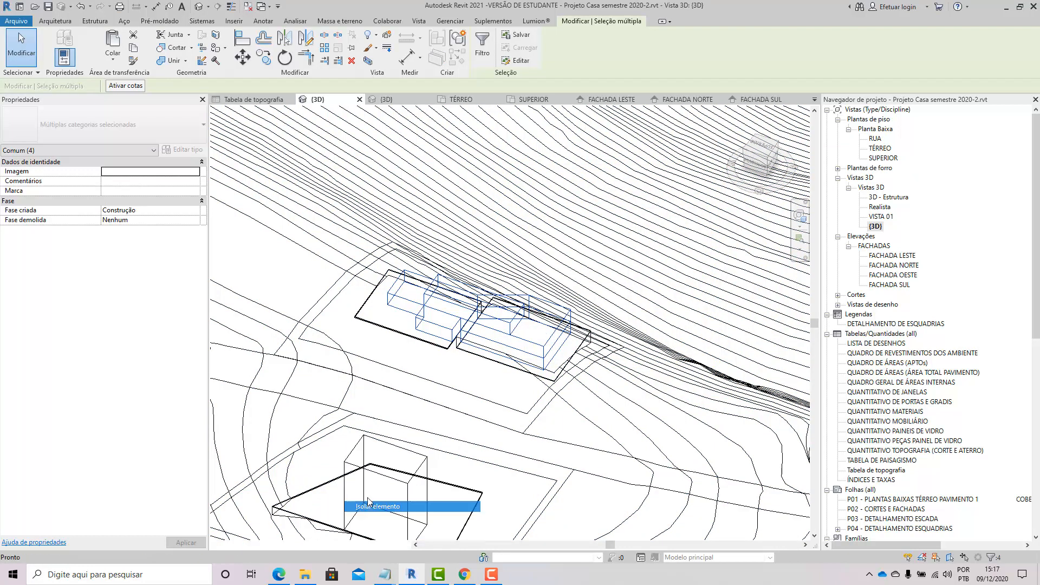
click(360, 517)
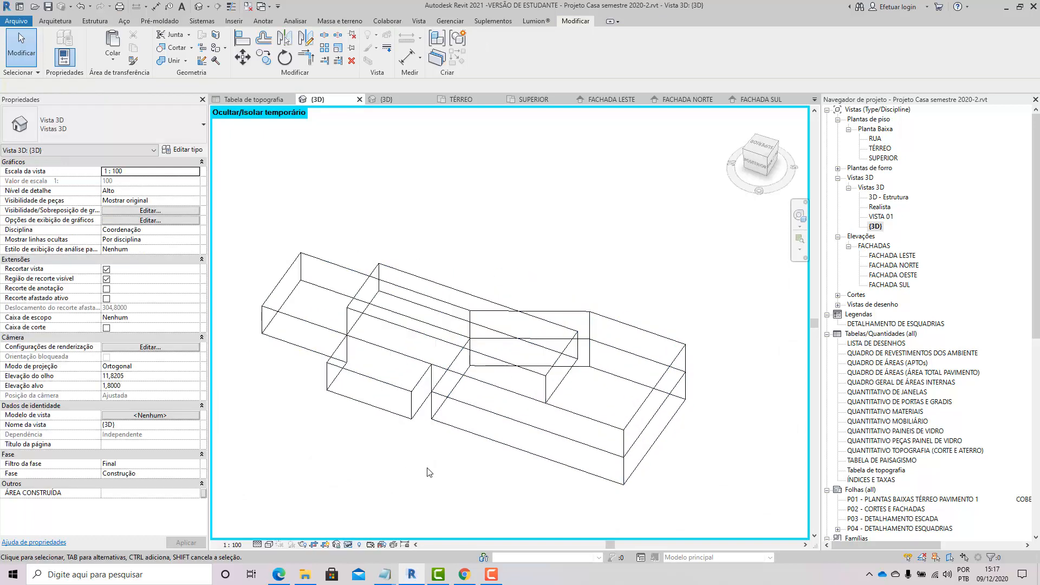
key(s)
key(d)
shift+middle_drag(448, 482, 446, 459)
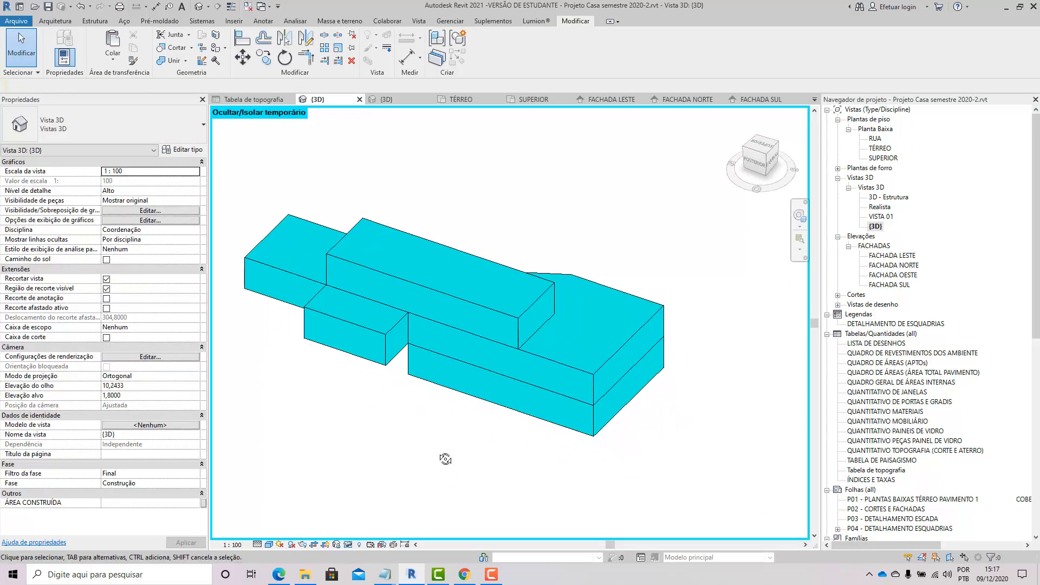
Step: Switch to wireframe and inspect the mass and its mass floors at each level by cycling through them
key(w)
key(f)
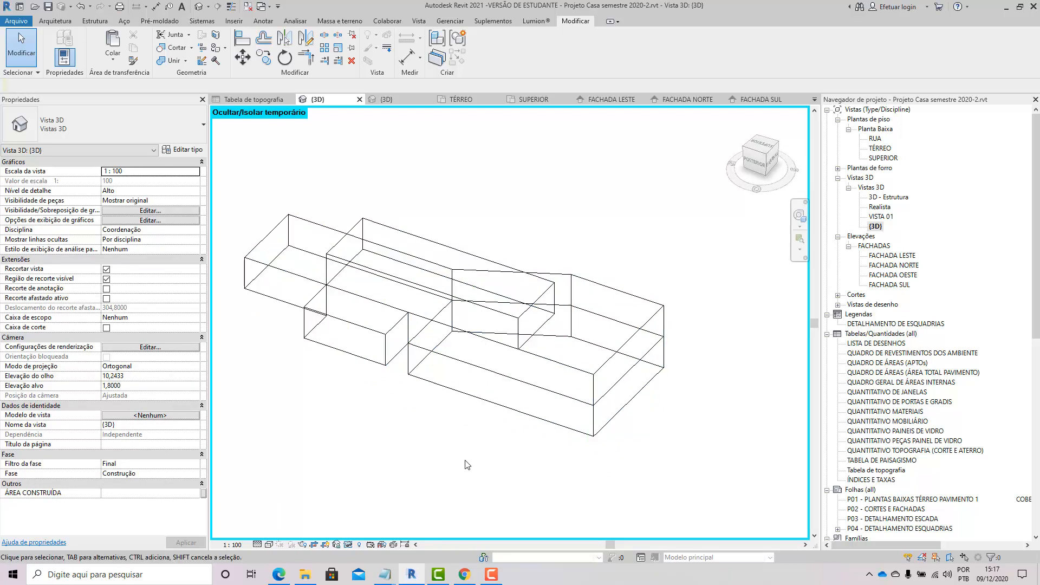
shift+middle_drag(436, 357, 458, 446)
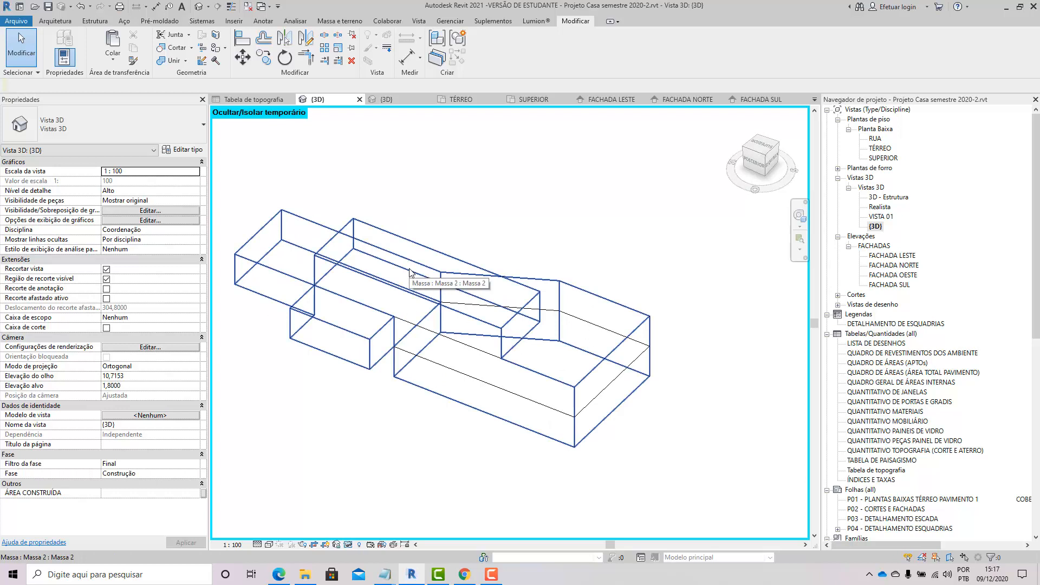
key(Tab)
click(410, 273)
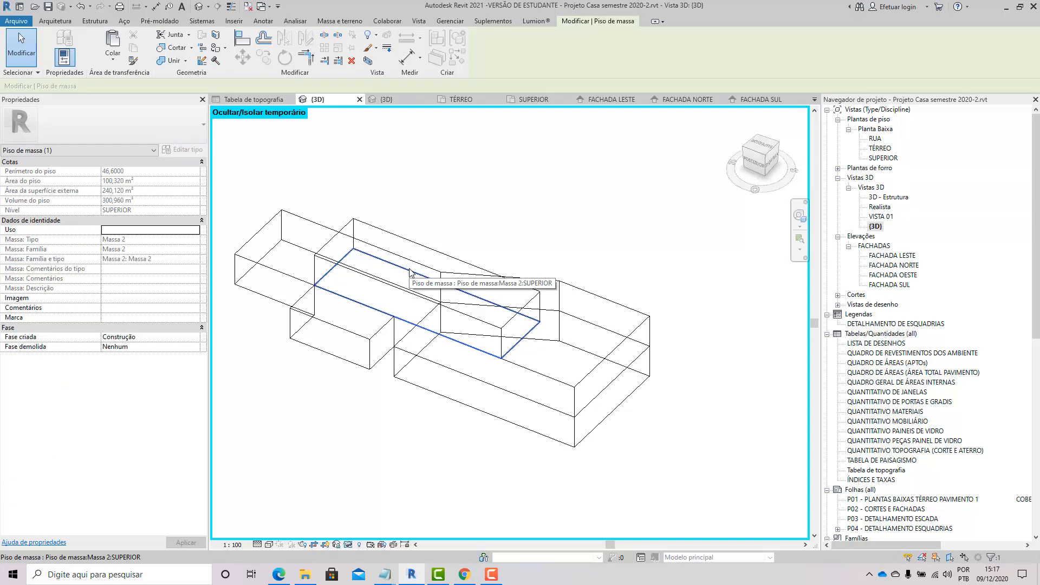
click(534, 405)
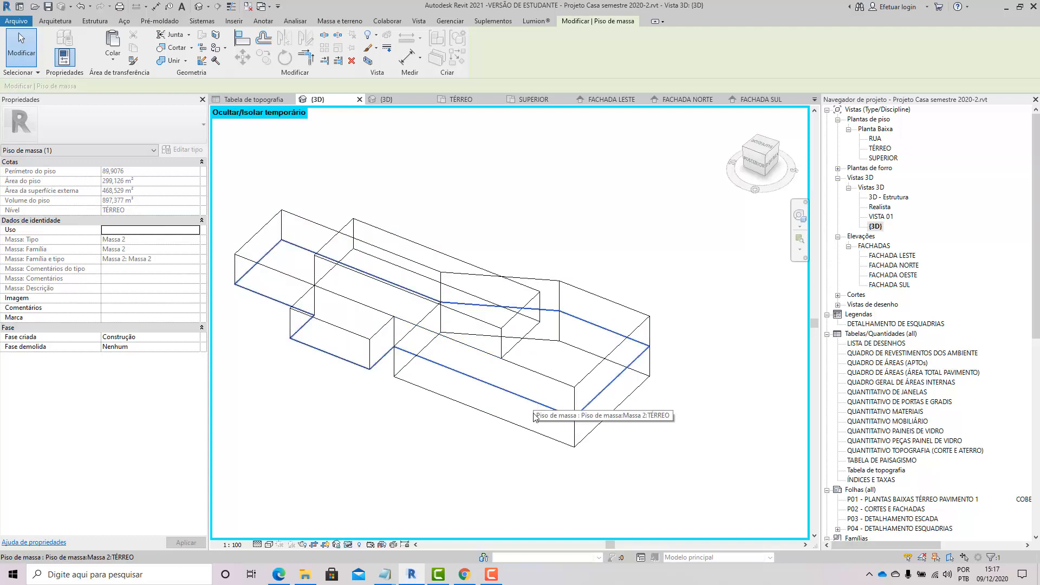
key(Tab)
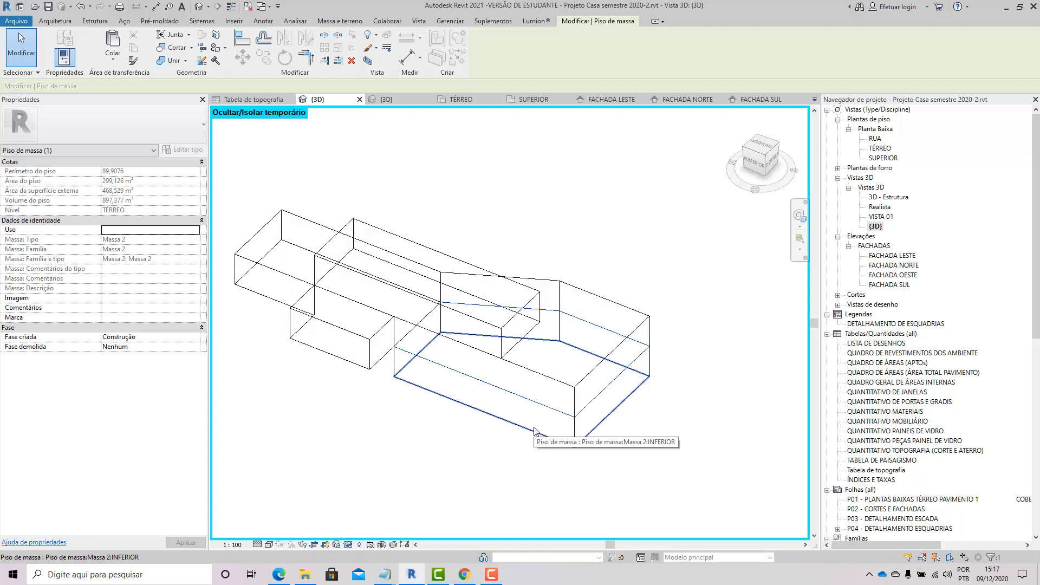
click(535, 431)
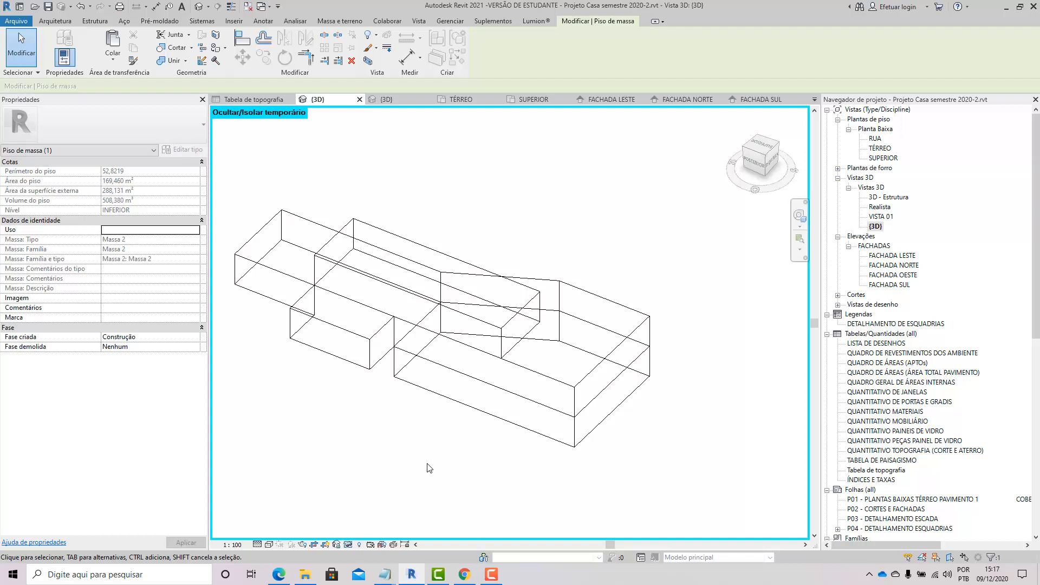
middle_drag(419, 453, 481, 464)
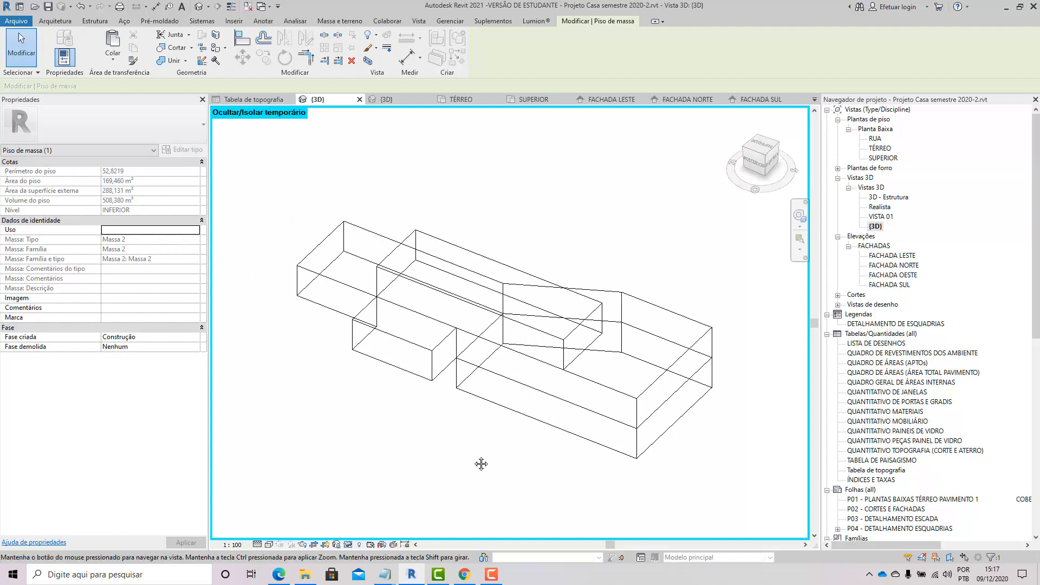
Step: Reset the temporary hide/isolate and return the 3D view to shaded style
click(359, 544)
click(364, 532)
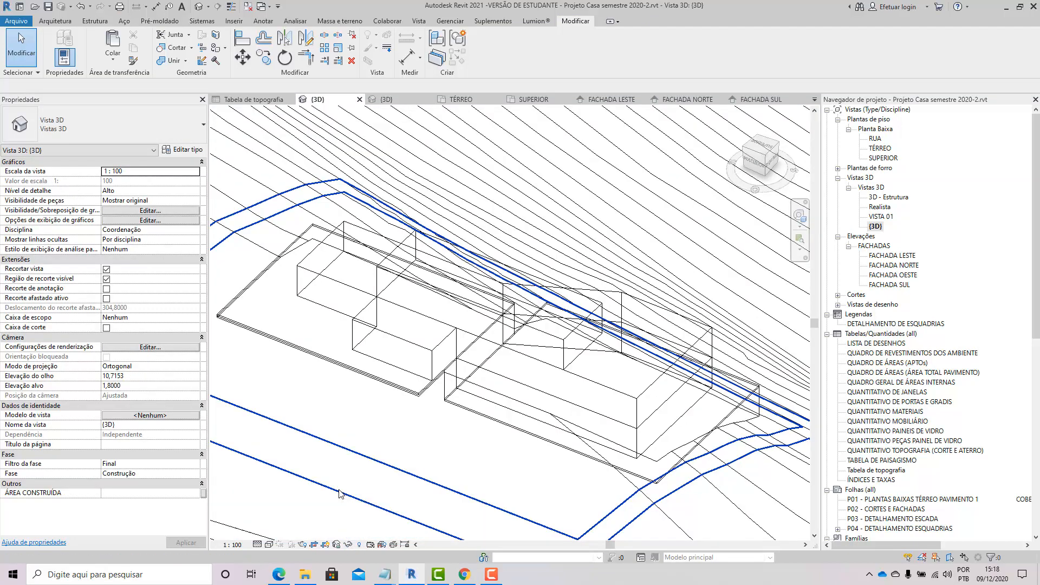
key(s)
key(d)
Step: Orbit and zoom around the masses on the terrain slope to examine them
scroll(420, 470, down, 1)
mouse_move(542, 473)
shift+middle_down()
mouse_move(407, 459)
mouse_move(564, 466)
shift+middle_up()
middle_drag(388, 233, 572, 357)
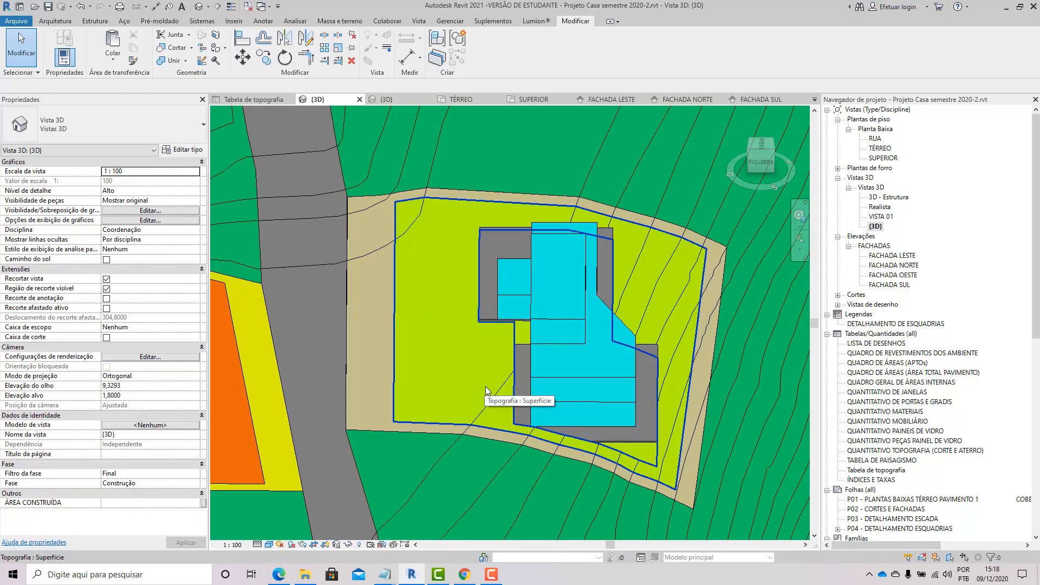
shift+middle_drag(587, 410, 499, 352)
middle_drag(627, 336, 467, 415)
scroll(468, 415, up, 2)
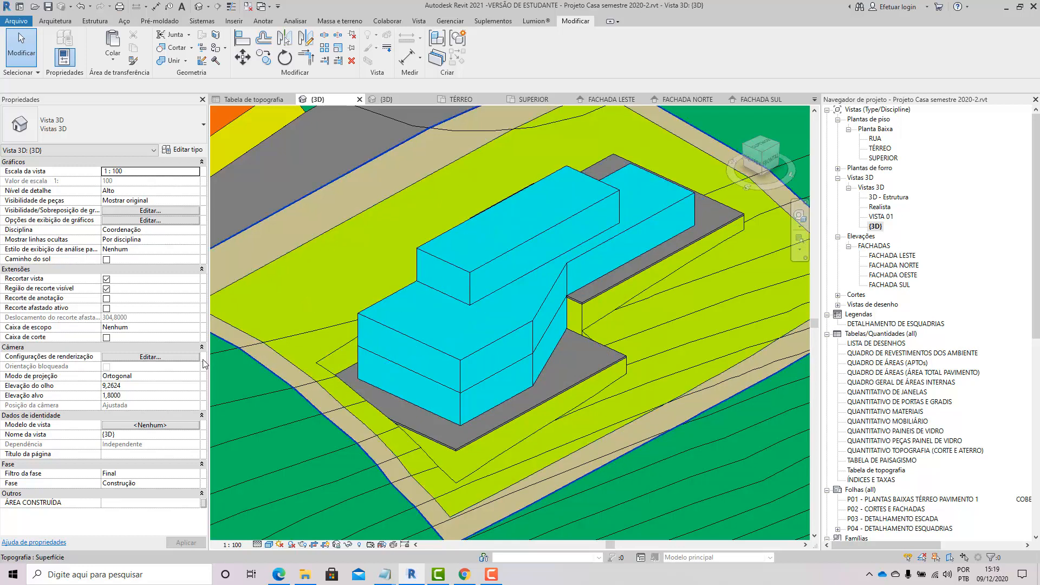
shift+middle_drag(233, 390, 518, 428)
scroll(433, 353, down, 5)
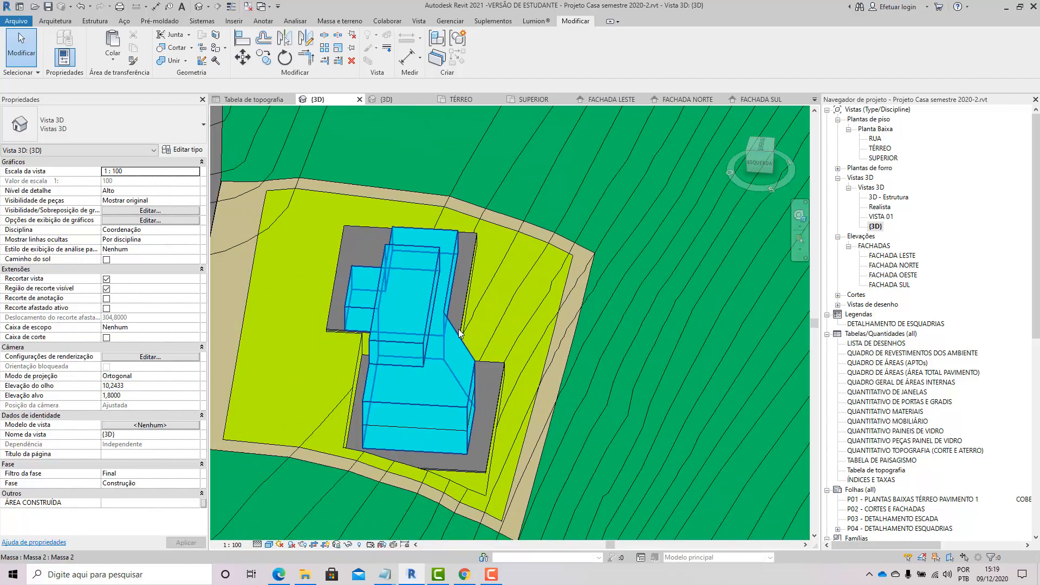
shift+middle_drag(388, 410, 456, 382)
scroll(418, 415, up, 6)
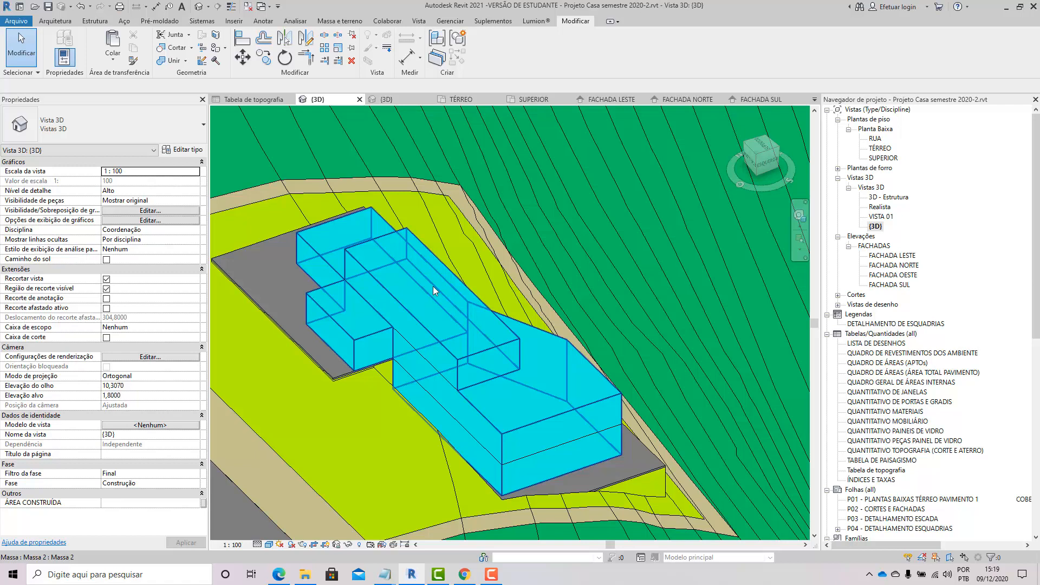
scroll(475, 373, down, 2)
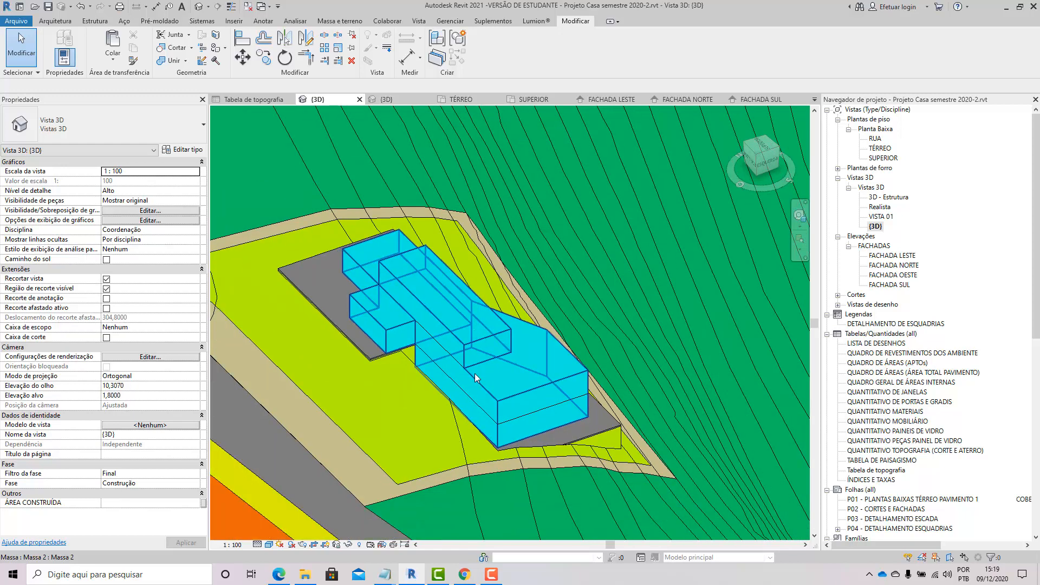
scroll(498, 404, up, 2)
scroll(498, 404, down, 1)
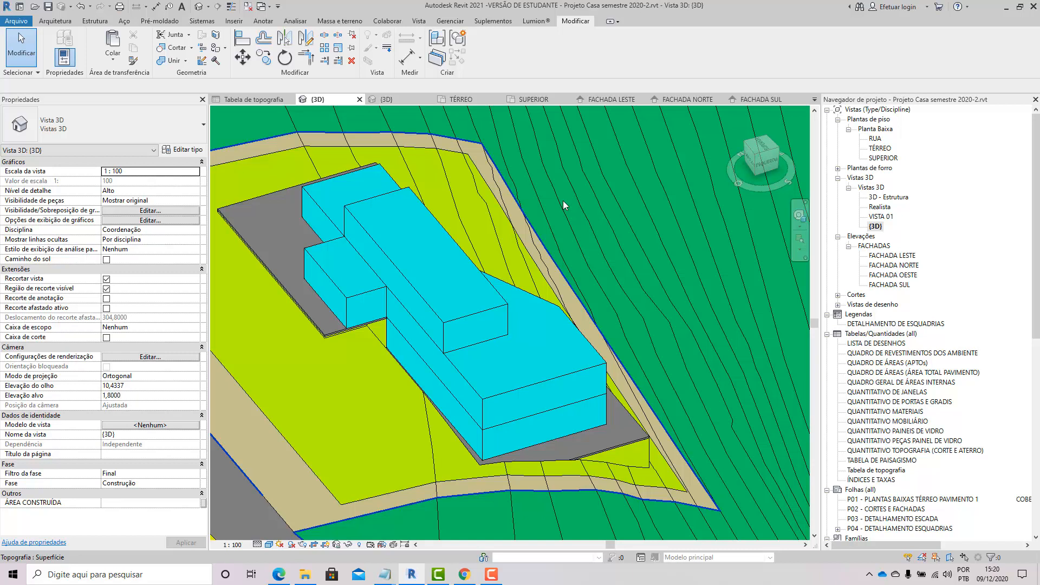
scroll(593, 342, down, 2)
shift+middle_drag(505, 347, 554, 350)
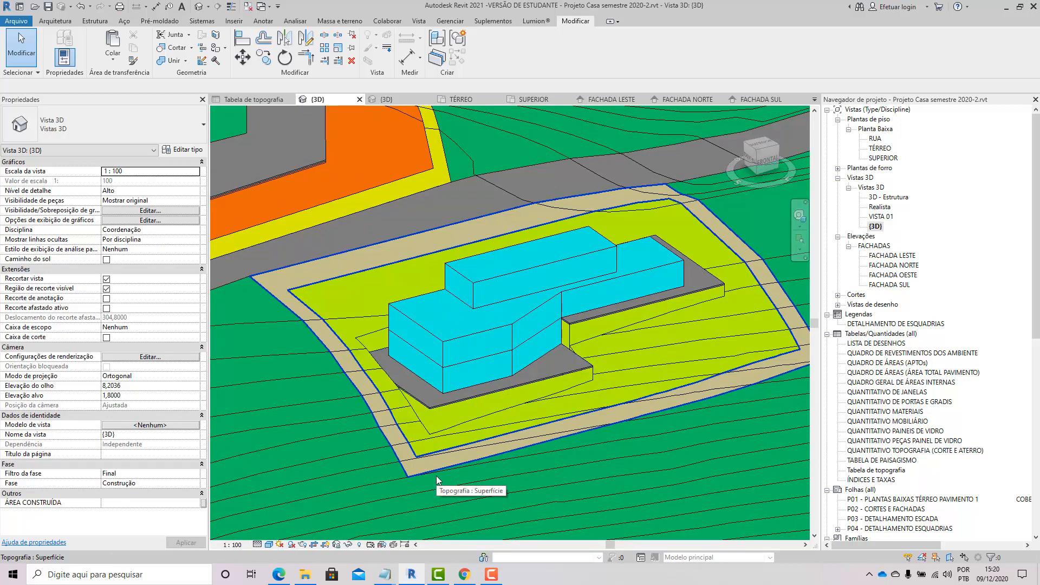
shift+middle_drag(469, 434, 566, 398)
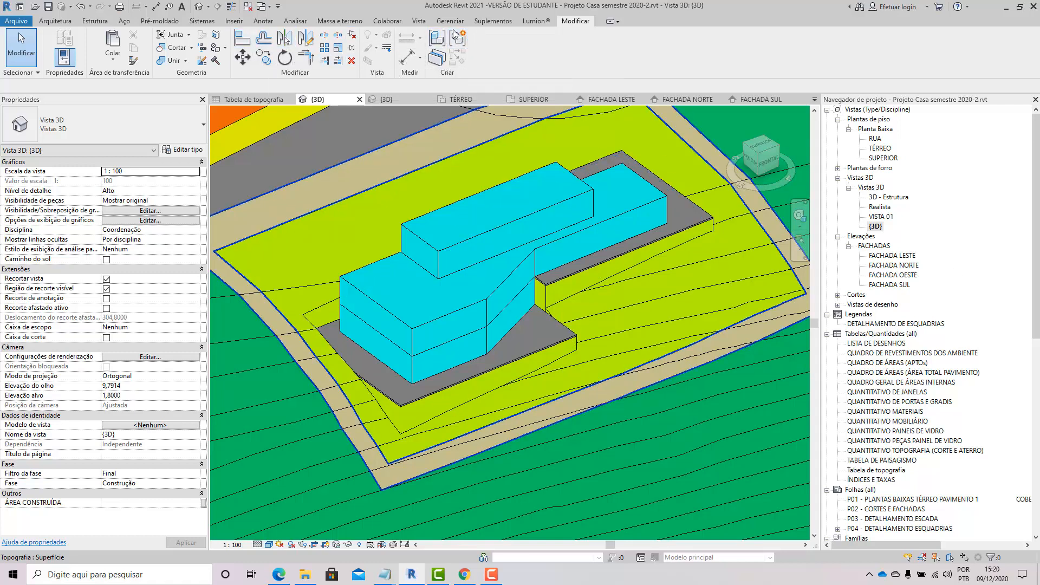
Step: Start a new schedule/quantities from the Schedules/Quantities category of the project browser
click(423, 22)
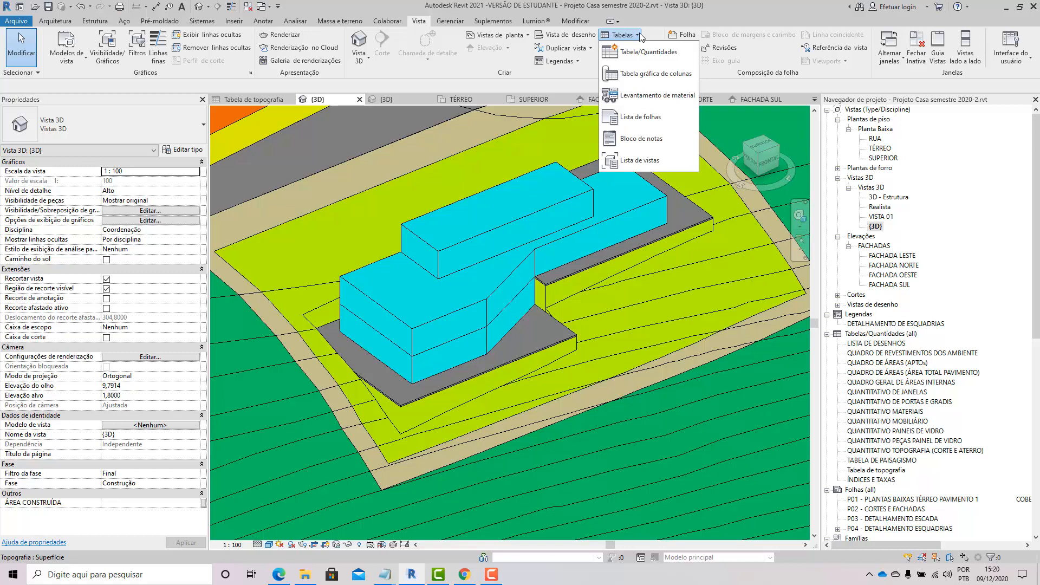
click(868, 337)
right_click(868, 337)
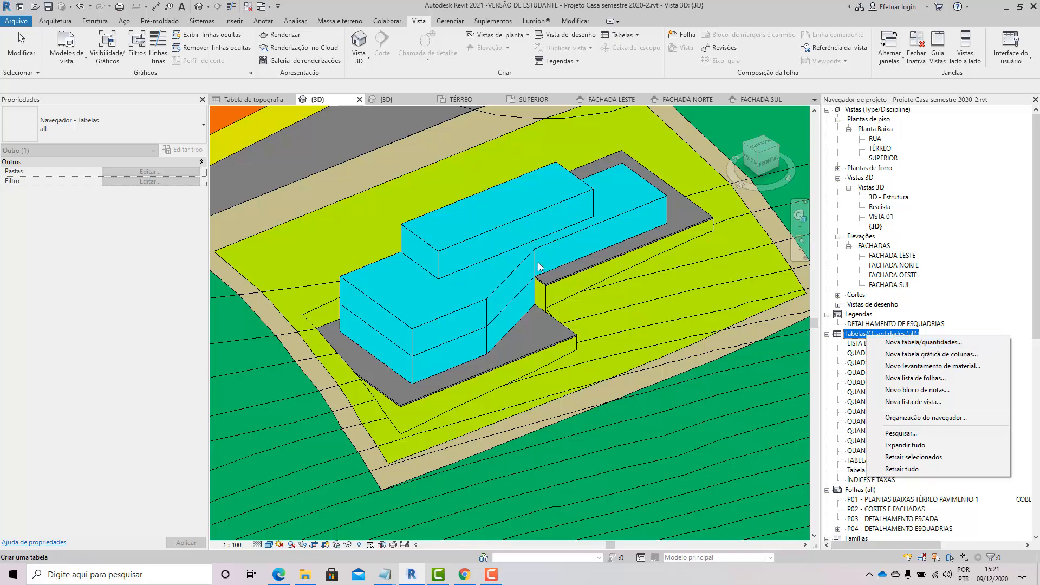
click(946, 344)
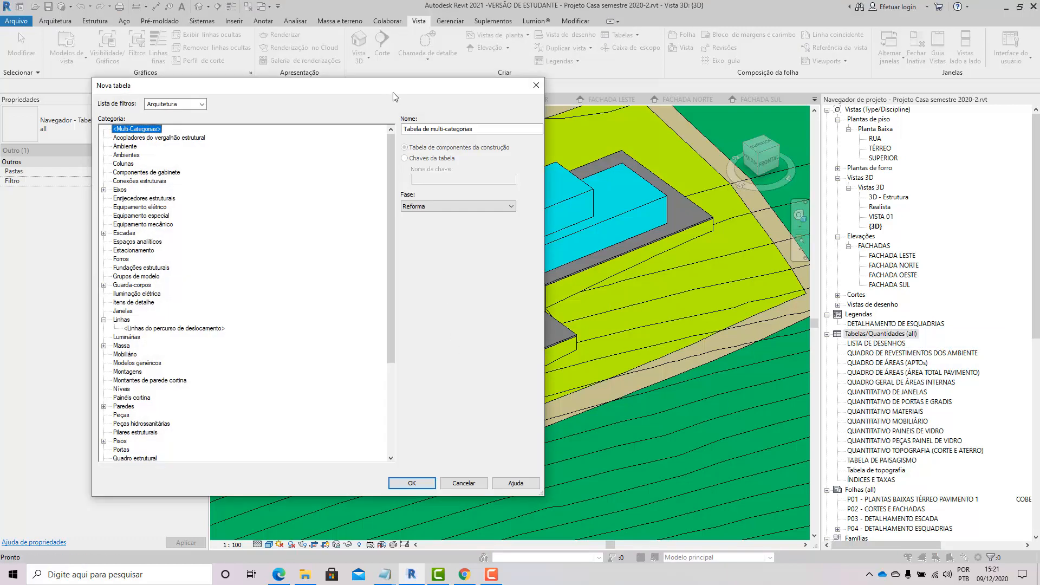
drag(393, 97, 630, 77)
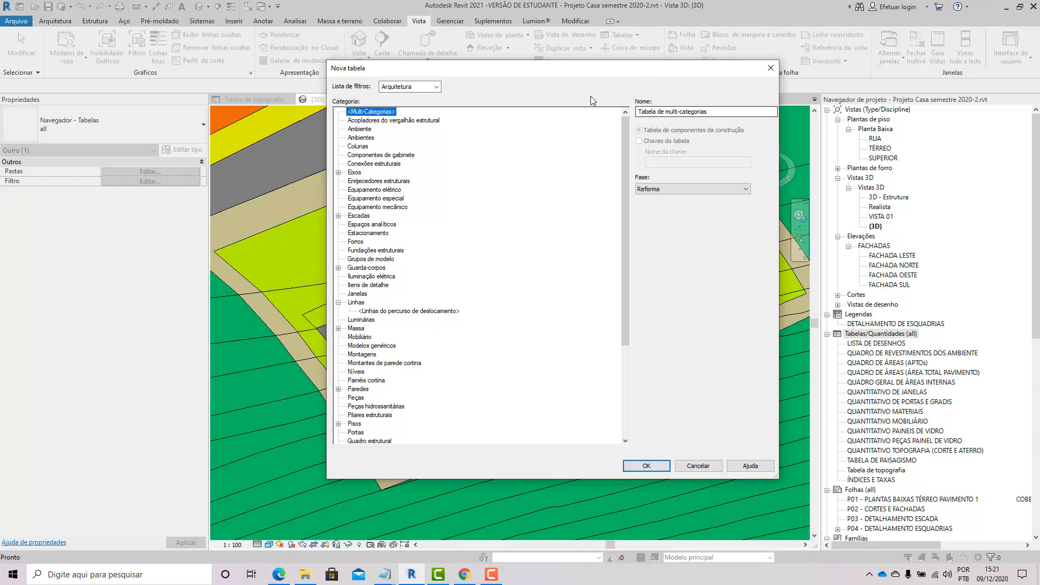
drag(564, 69, 466, 75)
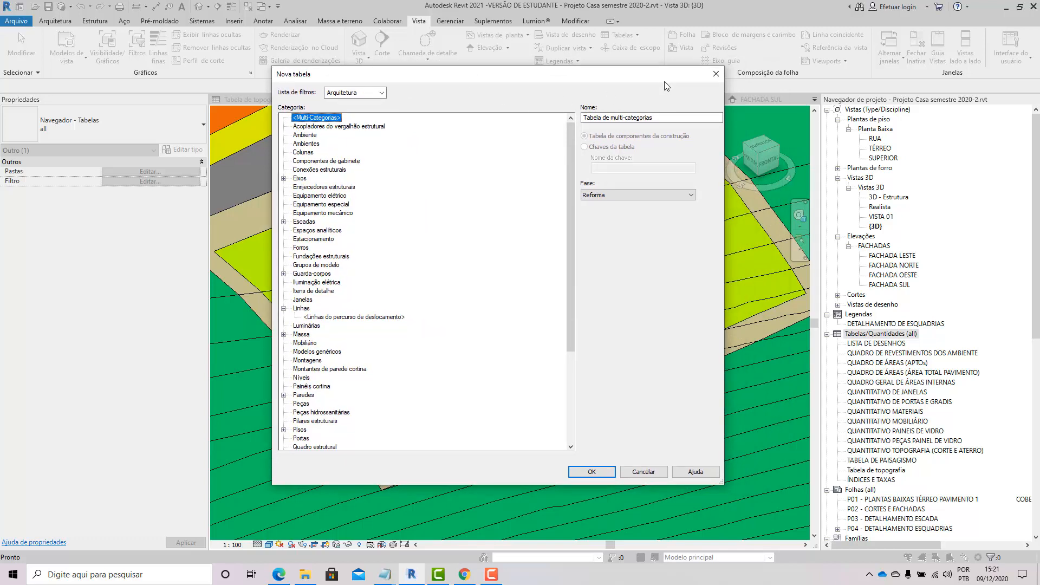
drag(722, 483, 807, 534)
drag(613, 74, 611, 27)
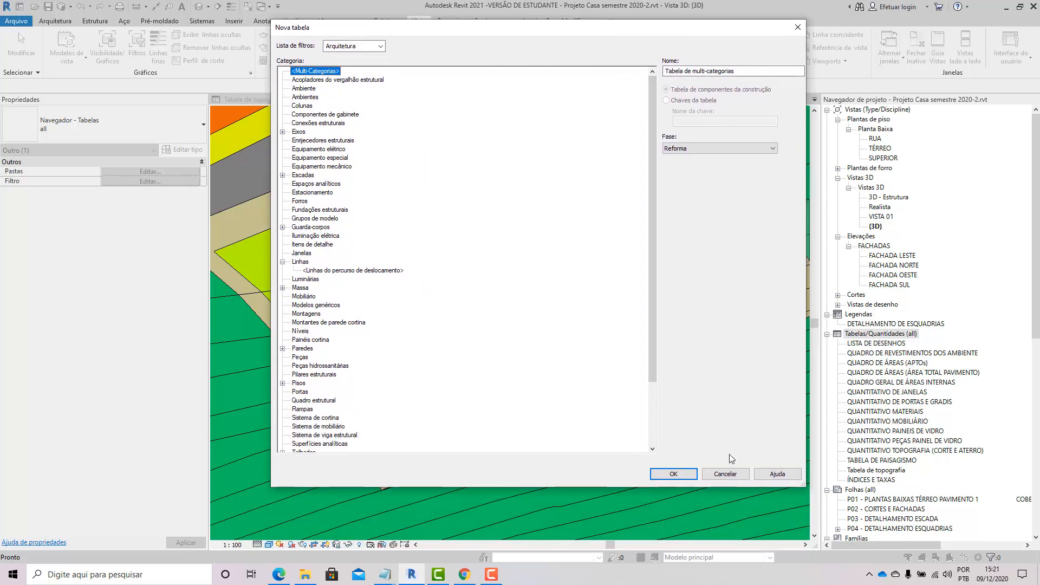
drag(807, 487, 827, 540)
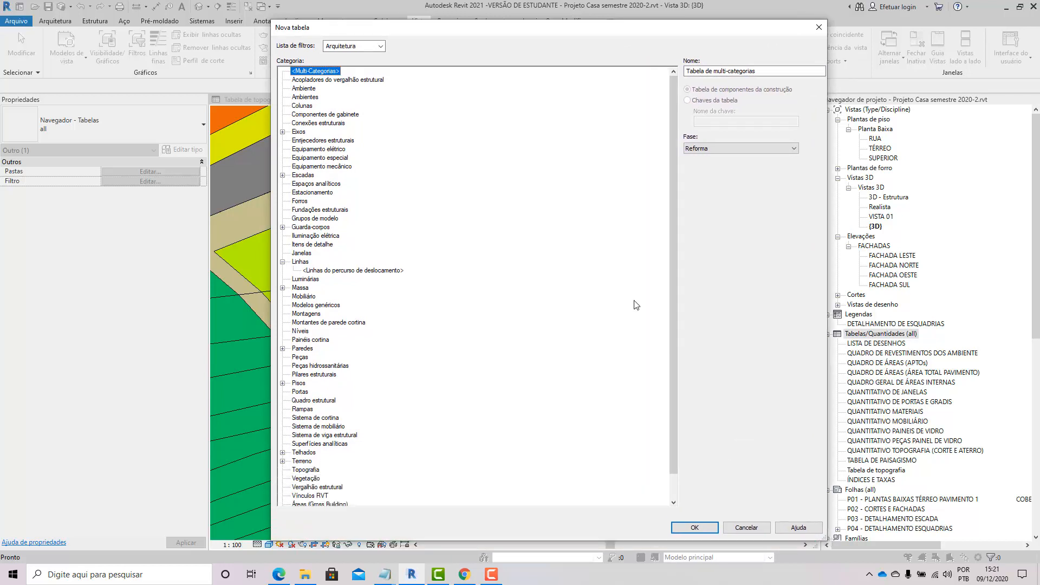
scroll(532, 184, down, 2)
scroll(533, 184, up, 2)
drag(676, 30, 822, 31)
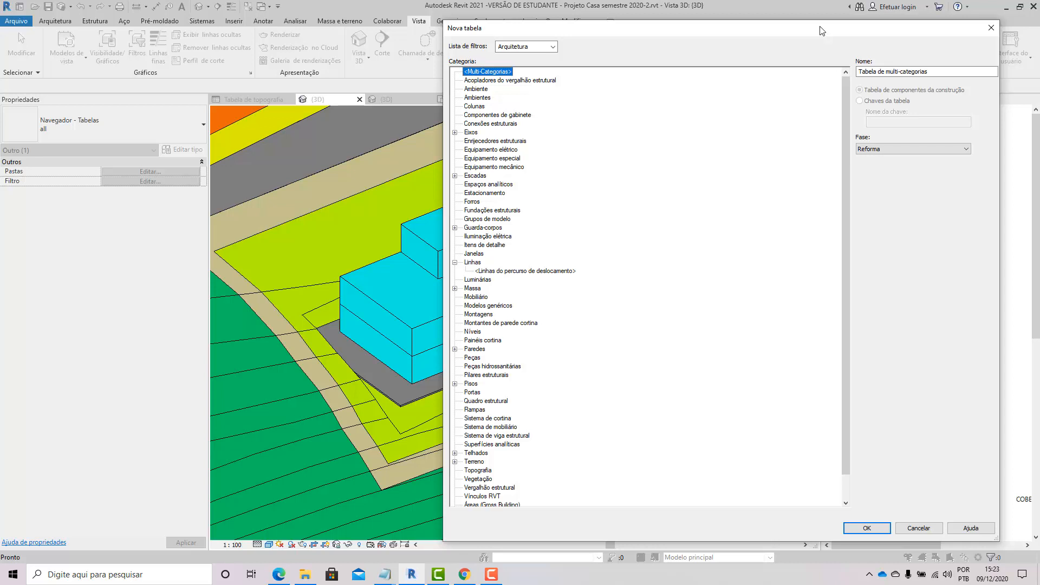
drag(821, 35, 768, 39)
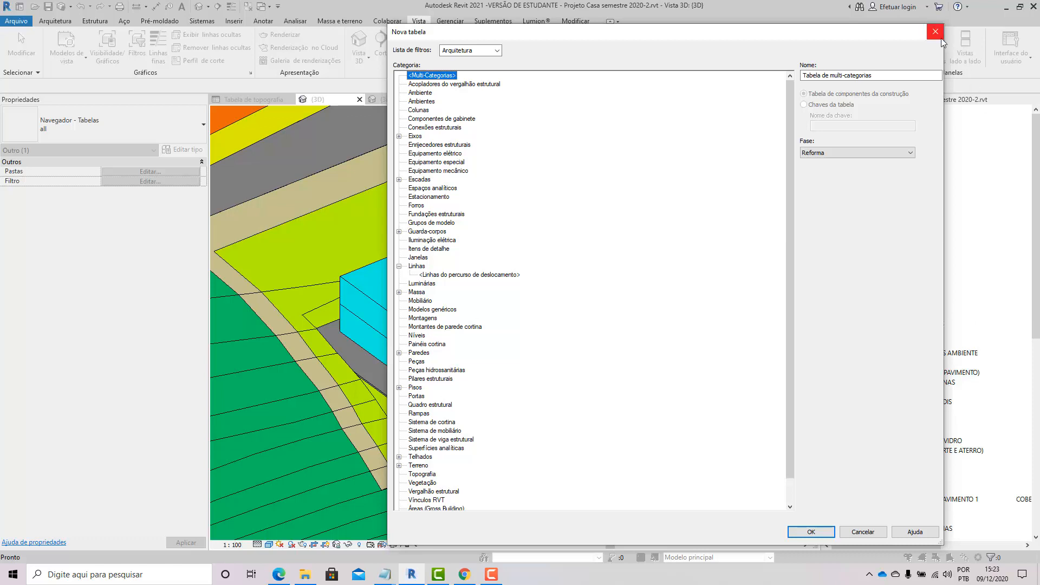
Step: Switch to Notepad by searching Windows for notas and opening a blank document
click(50, 574)
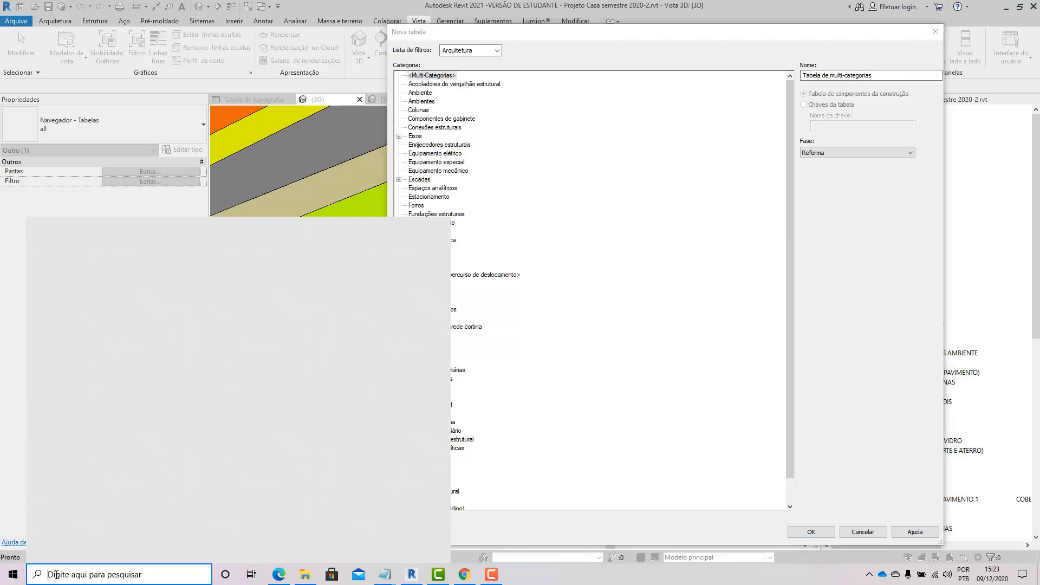
text(bloco)
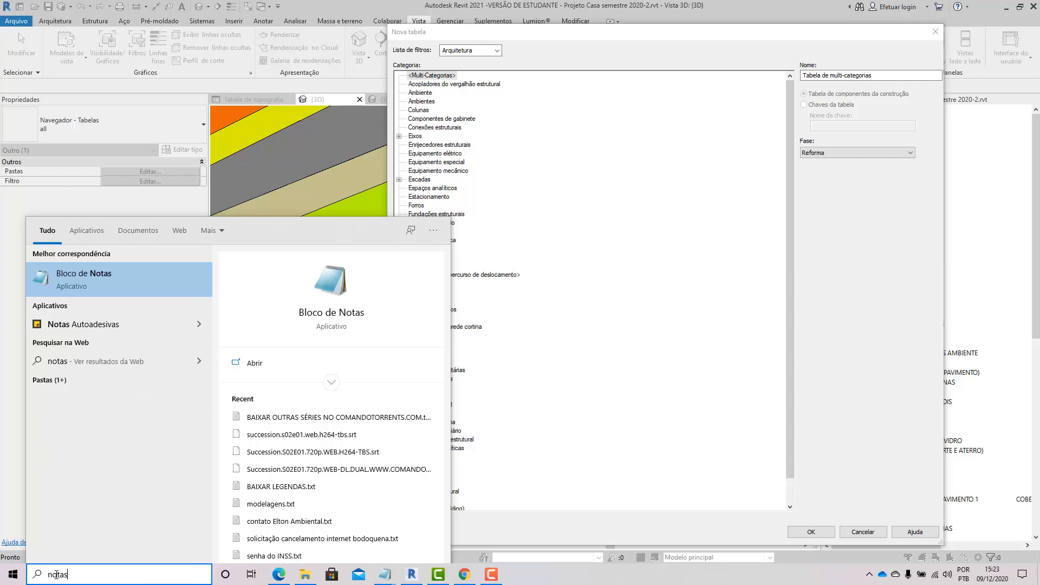
key(Return)
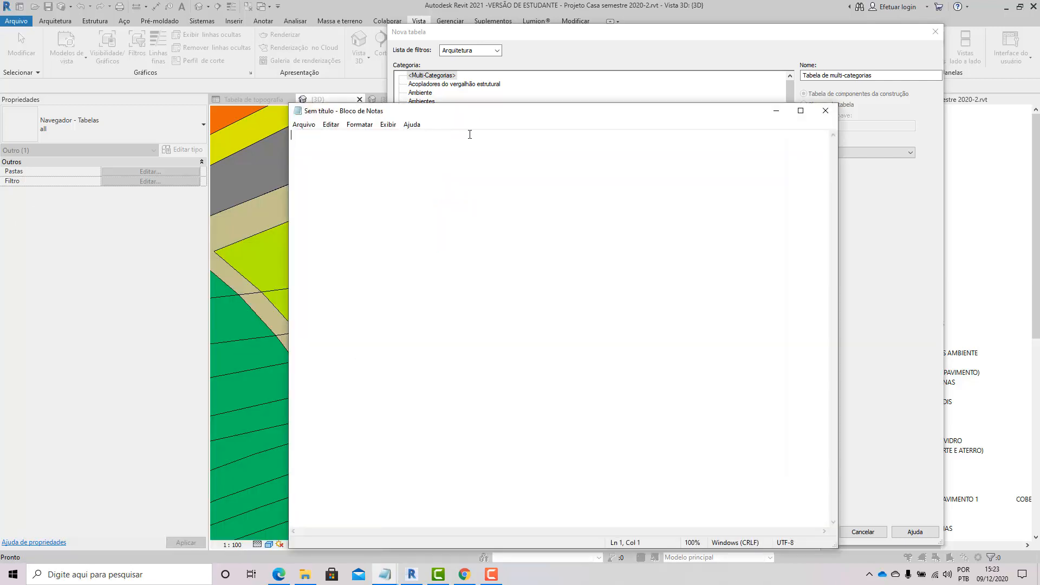
drag(467, 117, 309, 142)
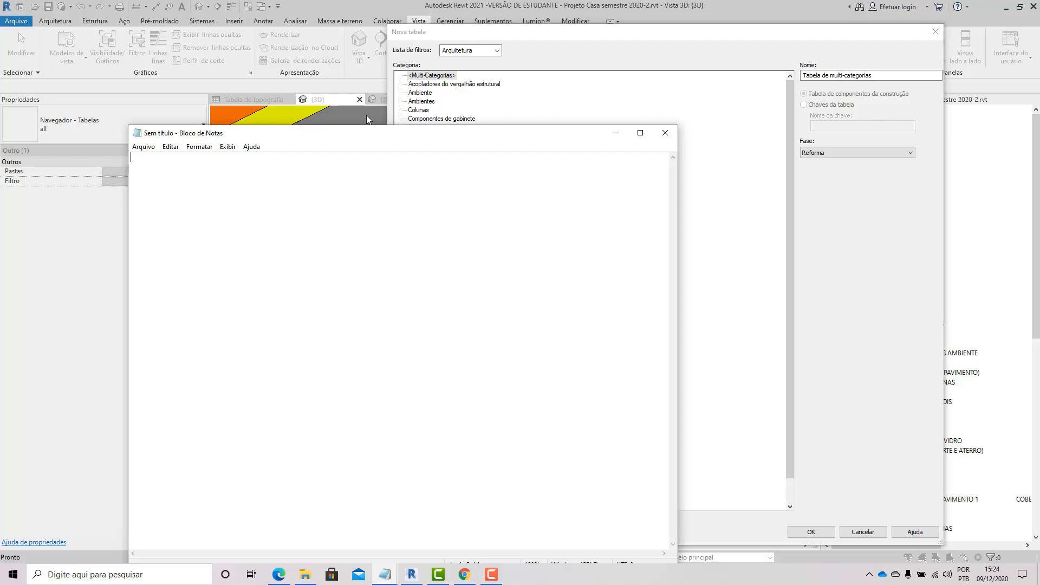
Step: Write the list 1 - DISCIPLINA, 2 - CATEGORIA, 3 - FAMÍLIA, 4 - TIPO on separate lines
text(1)
text(abr)
key(BackSpace)
key(BackSpace)
key(BackSpace)
text(DISCIPLINA )
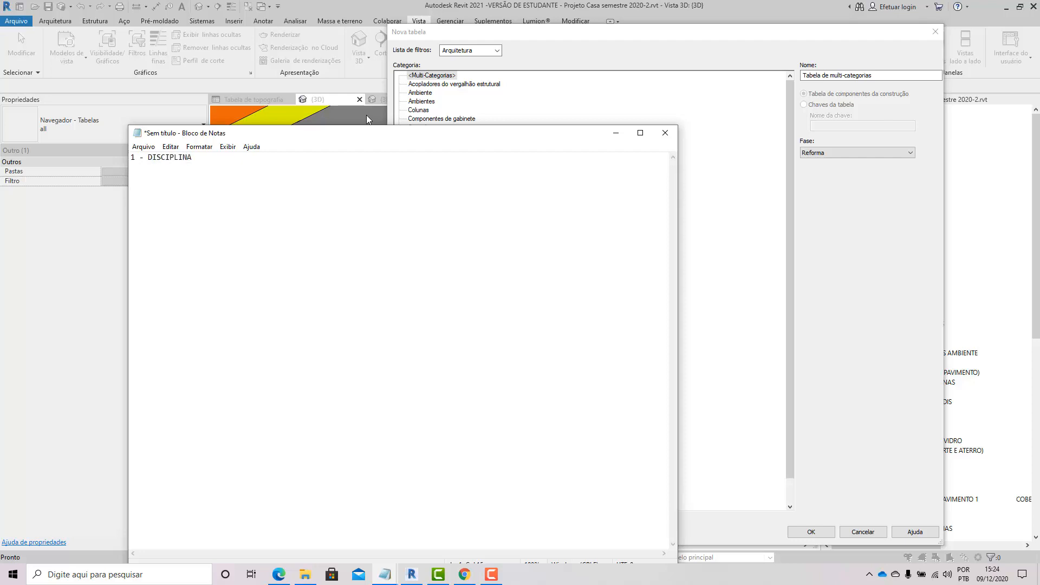
text(2- CATEGORIA)
key(Return)
text(3 - FAMÍLIA)
key(Return)
text(4 - TIPO)
Step: Insert blank lines below 1 - DISCIPLINA and write ARQUITETURA there
click(139, 168)
click(203, 161)
key(Return)
key(Return)
key(Up)
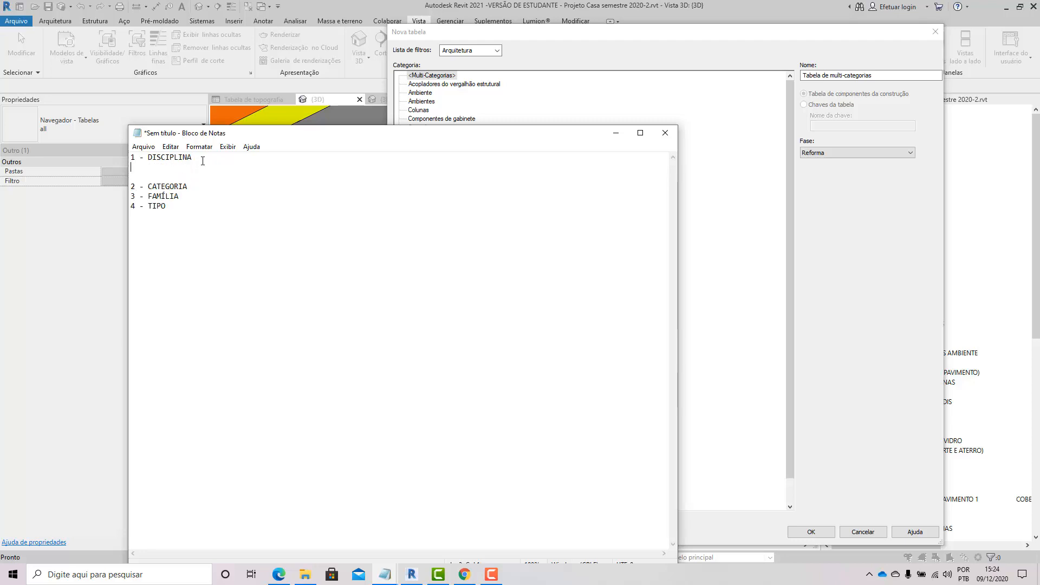
key(Return)
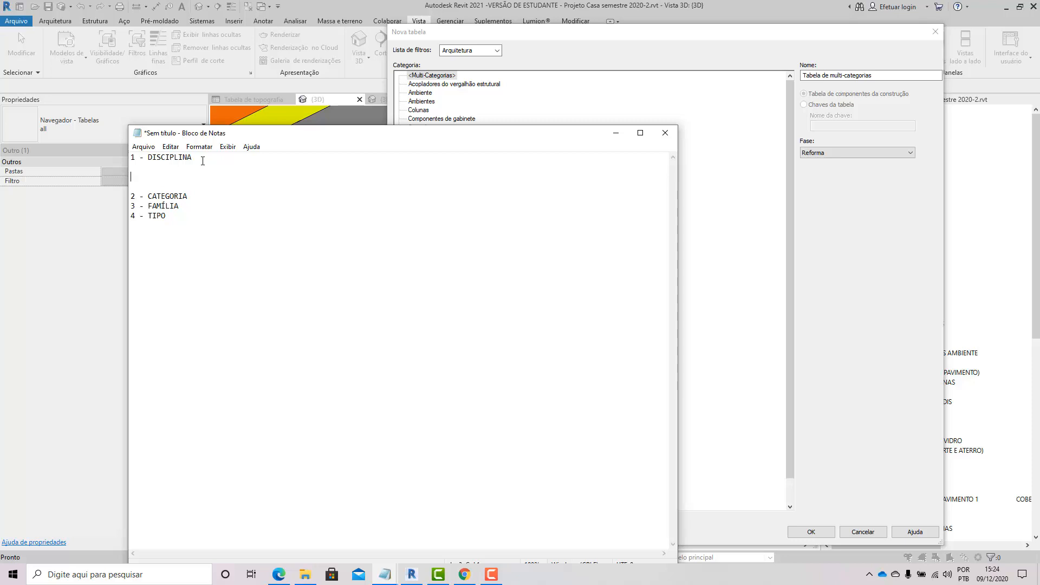
text(ARQUITETURA)
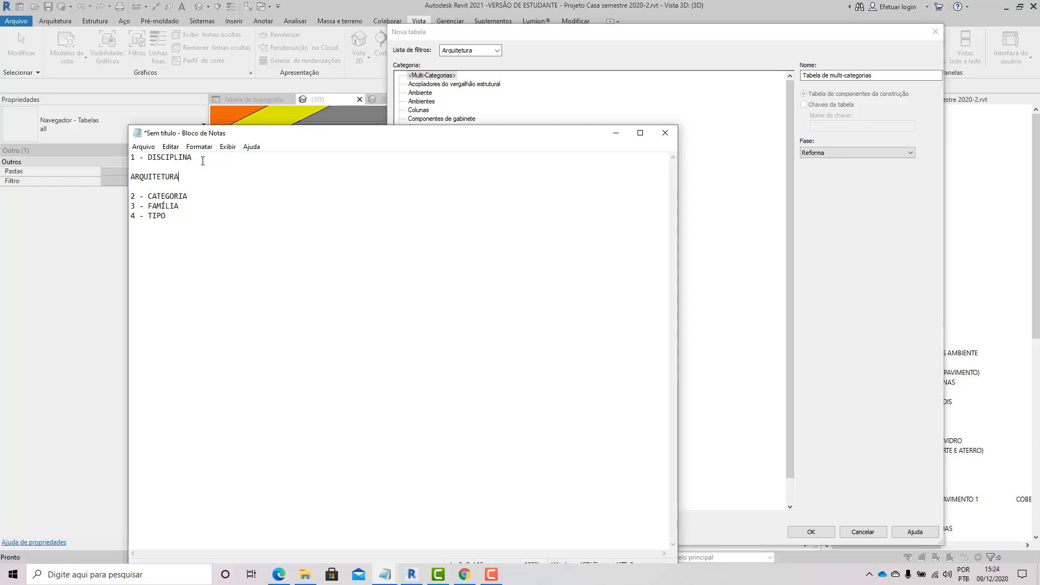
Step: Add ELÉTRICO and HIDRÁULICO on separate lines below ARQUITETURA in the discipline list
key(Return)
text(EL)
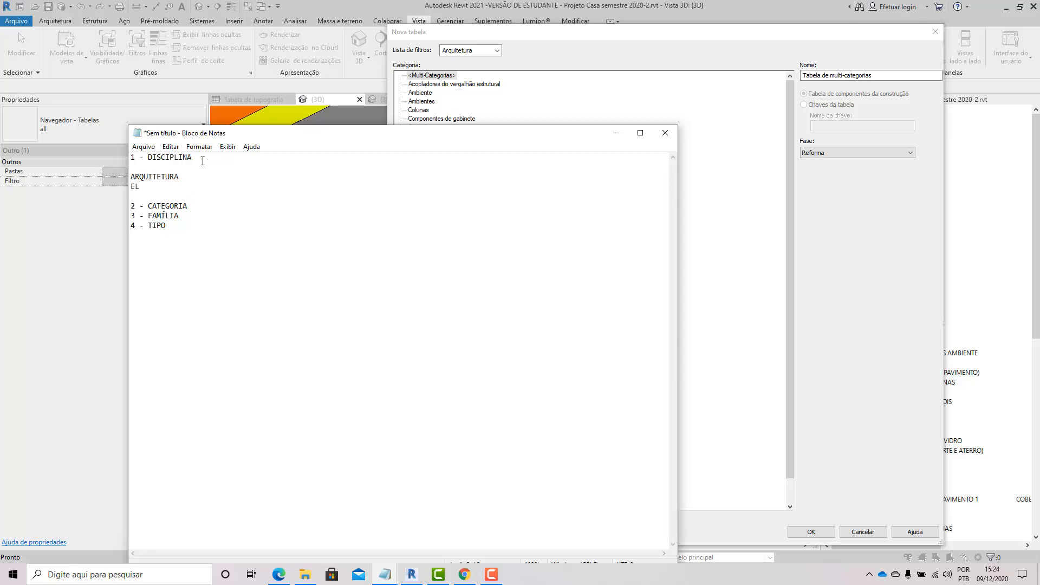
text(ÉTRICO)
key(Return)
text(HIF)
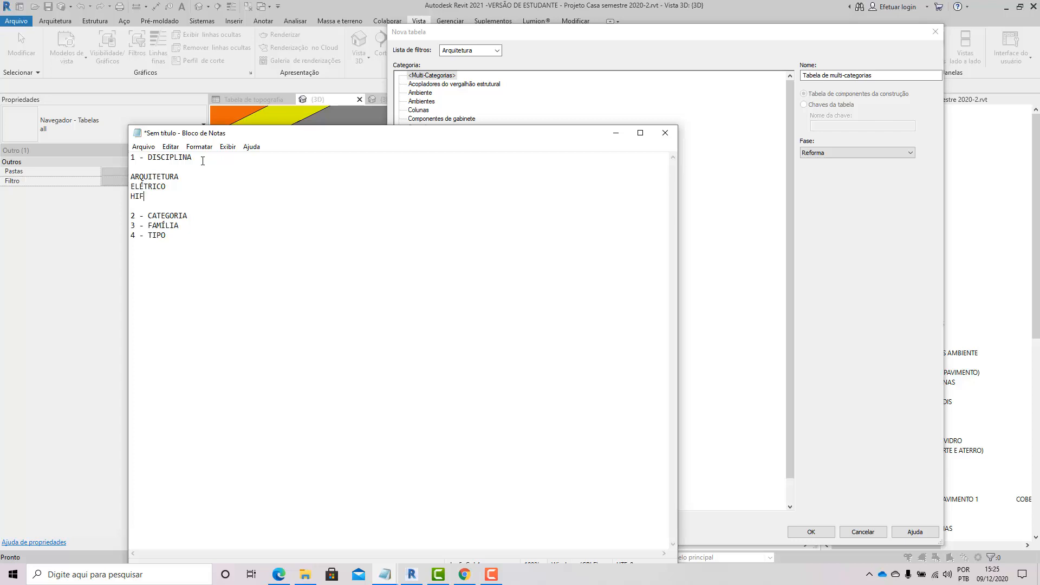
text(RÁULICO)
key(BackSpace)
key(BackSpace)
key(BackSpace)
key(BackSpace)
key(BackSpace)
key(BackSpace)
key(BackSpace)
key(BackSpace)
key(BackSpace)
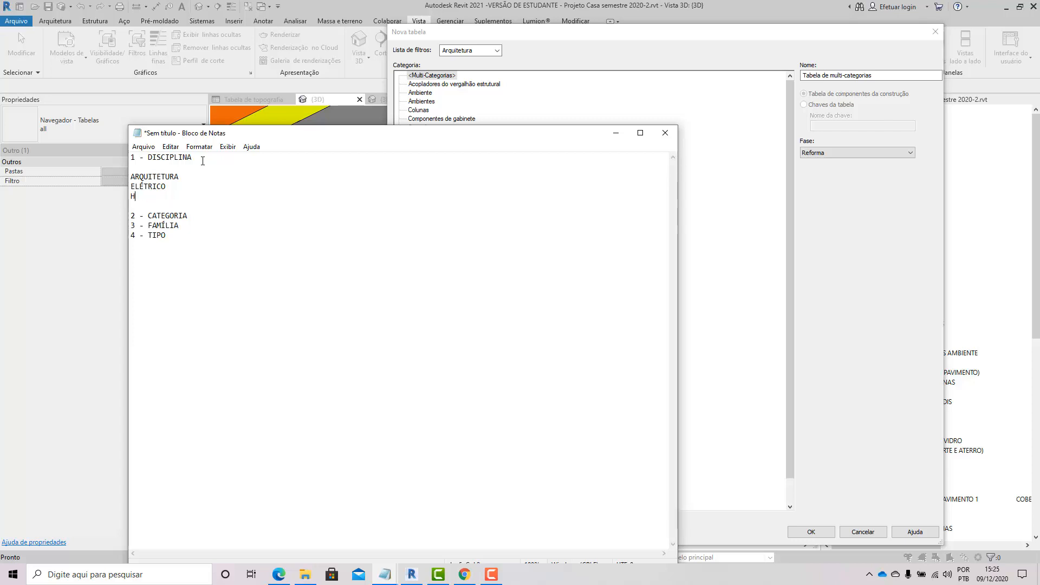
text(O)
text(DR)
text(ÀULICO)
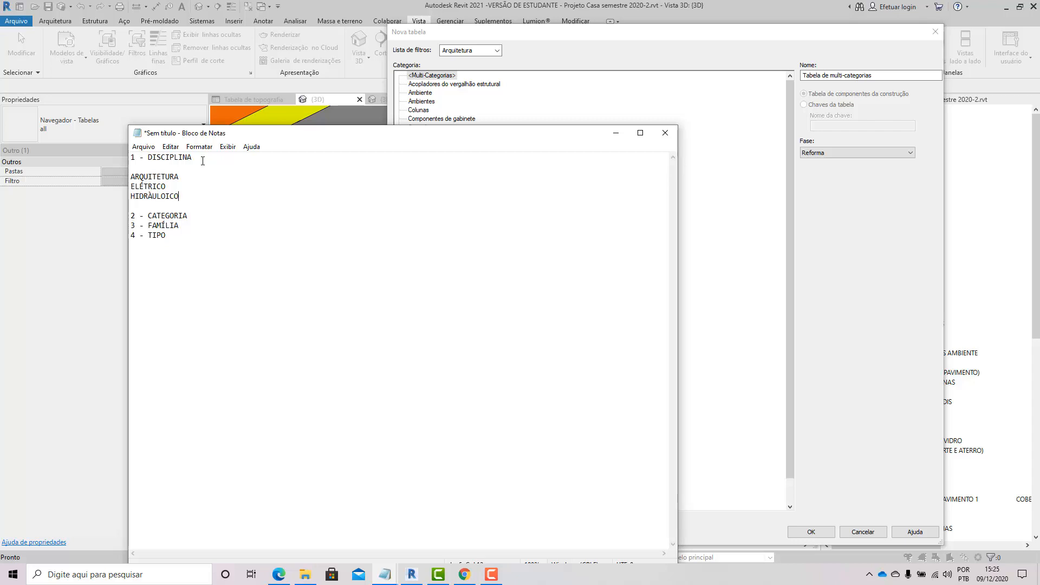
key(BackSpace)
key(BackSpace)
key(BackSpace)
text(ICO)
key(BackSpace)
text(Á)
key(Return)
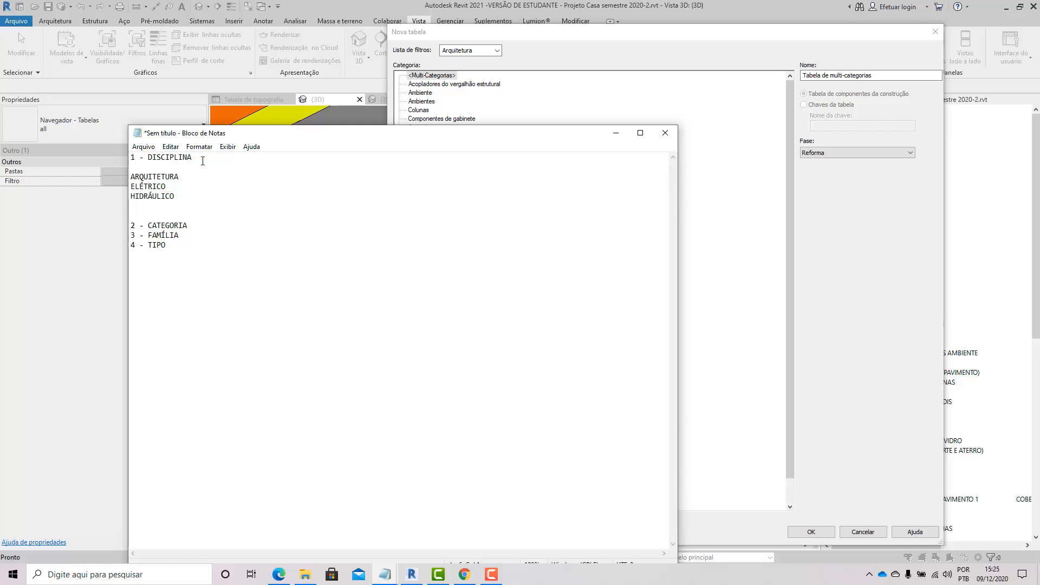
Step: Continue the discipline list with ESTRUTURAL and MECÂNICO on the following lines
text(ESTRUTURAL)
key(Return)
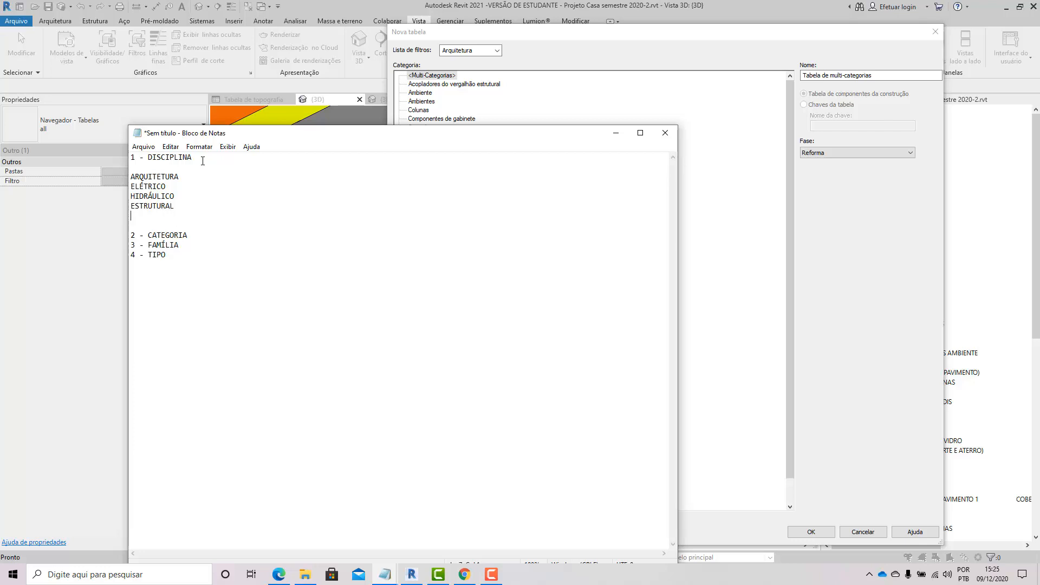
text(MECÂNICO)
Step: Reopen the New Schedule dialog and tick every discipline in the filter list: Estrutura, Mecânica, Elétrica, Tubulação and Infraestrutura
click(590, 50)
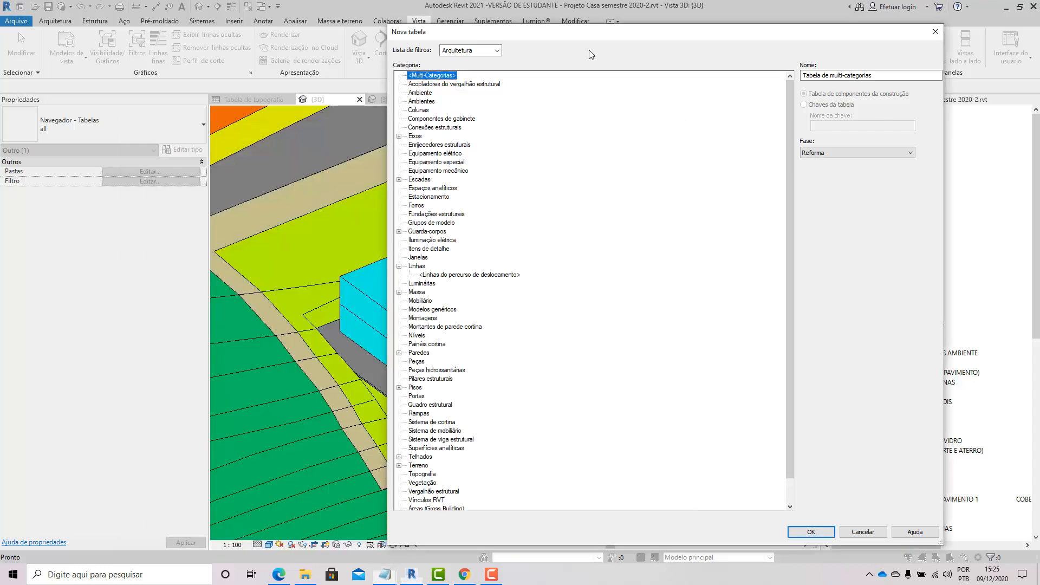
click(935, 36)
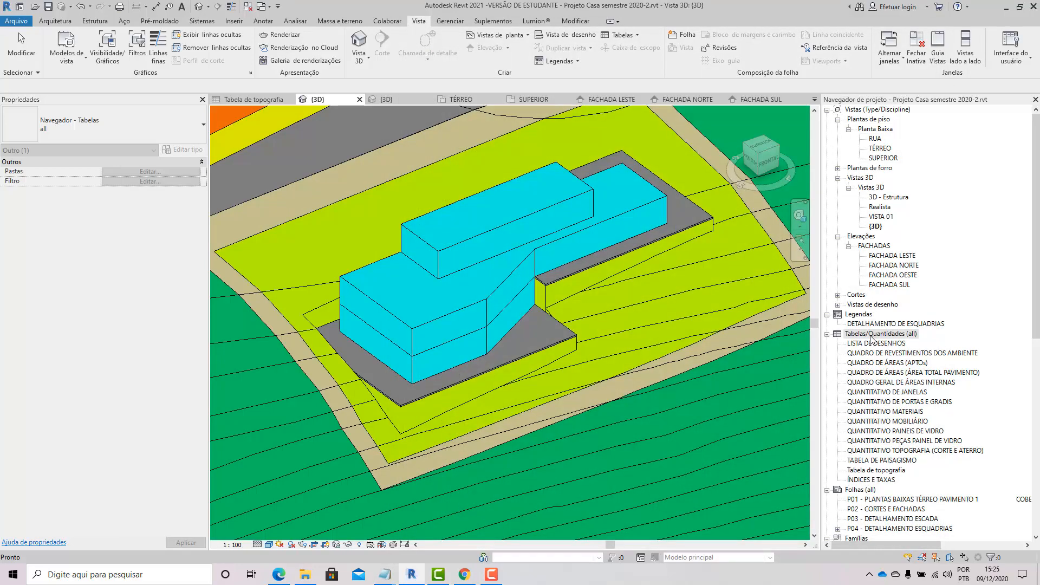
right_click(881, 334)
click(893, 349)
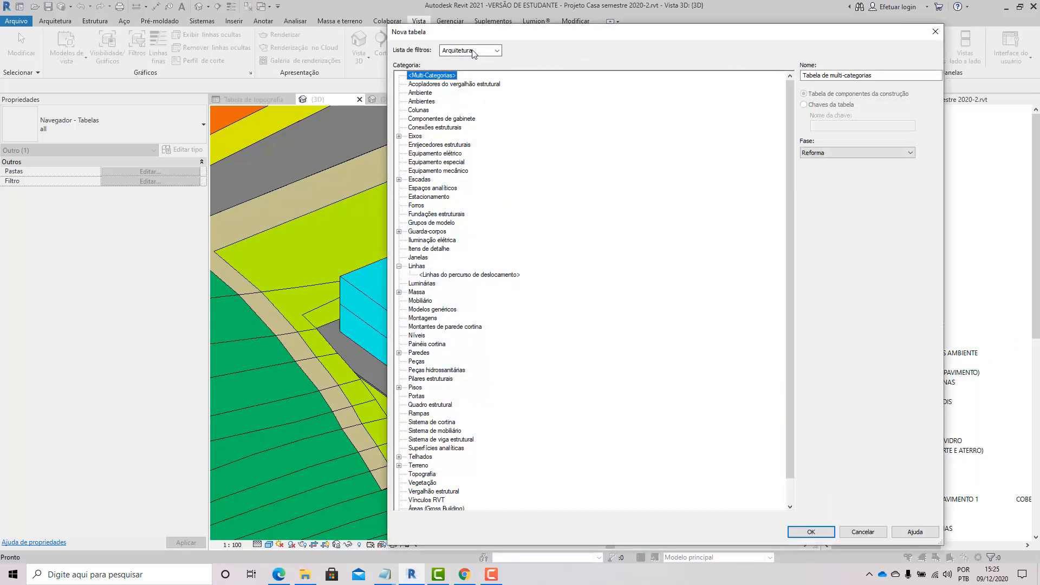
click(473, 53)
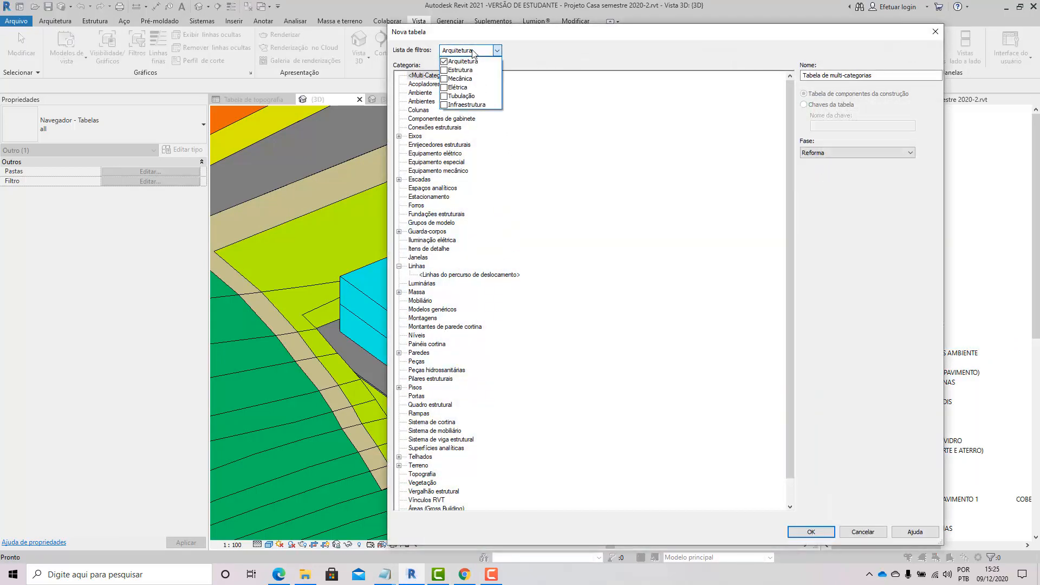
click(444, 70)
click(444, 79)
click(444, 87)
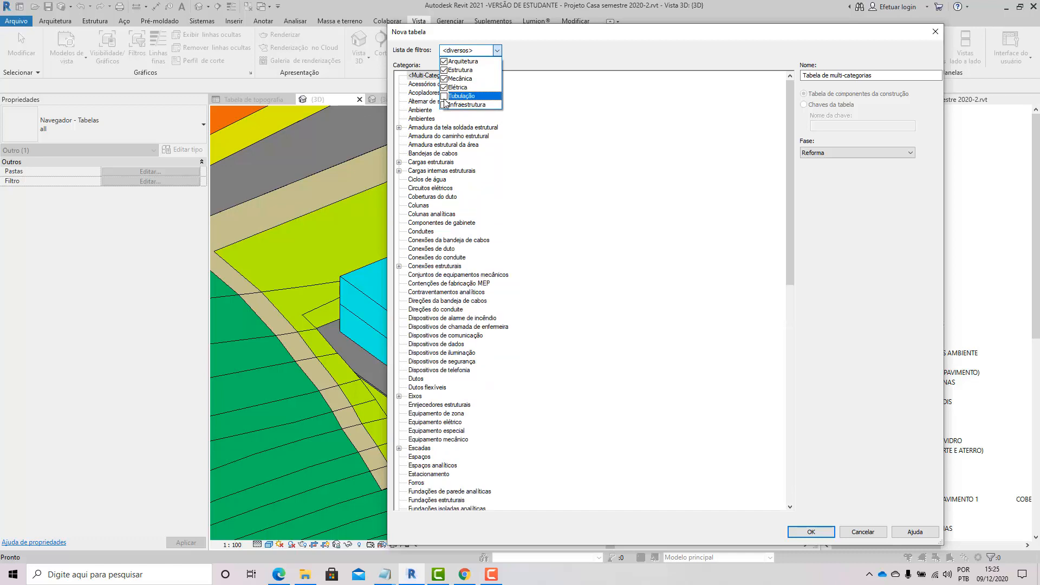
click(444, 96)
click(444, 105)
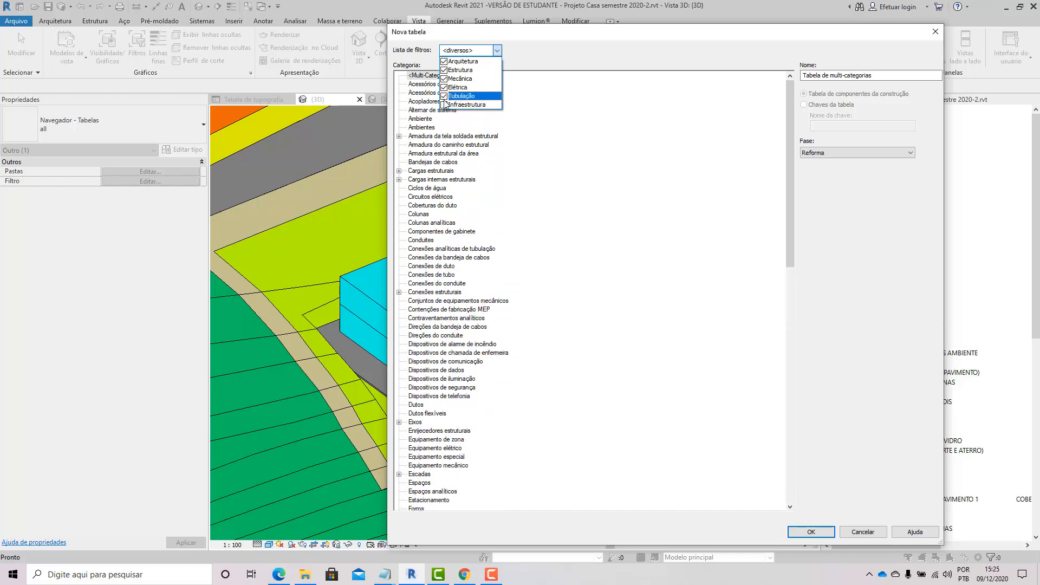
click(790, 98)
drag(792, 163, 791, 82)
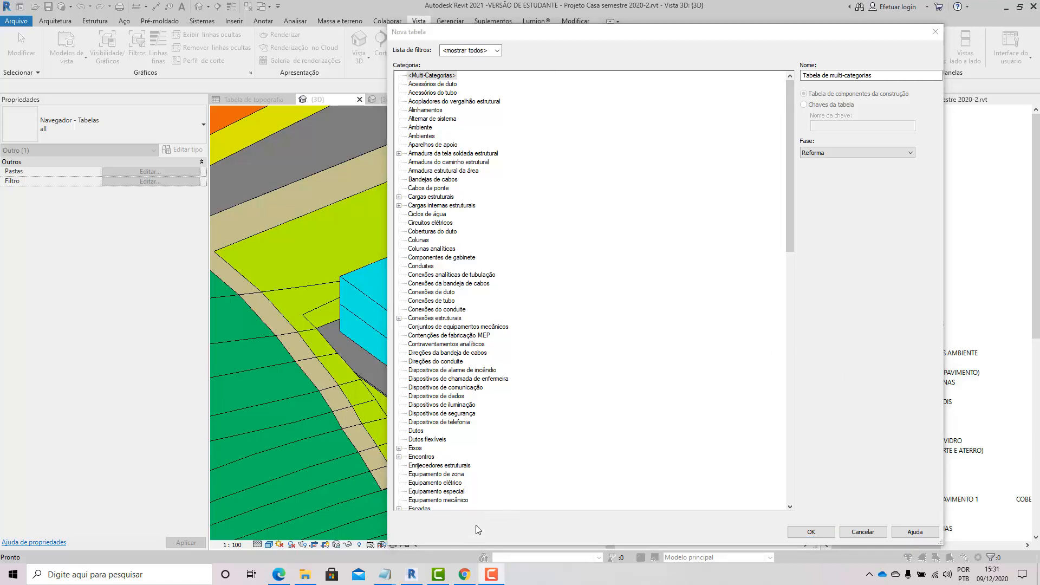
Step: Return to the untitled Notepad document and insert blank lines below 2 - CATEGORIA
mouse_move(384, 575)
click(377, 534)
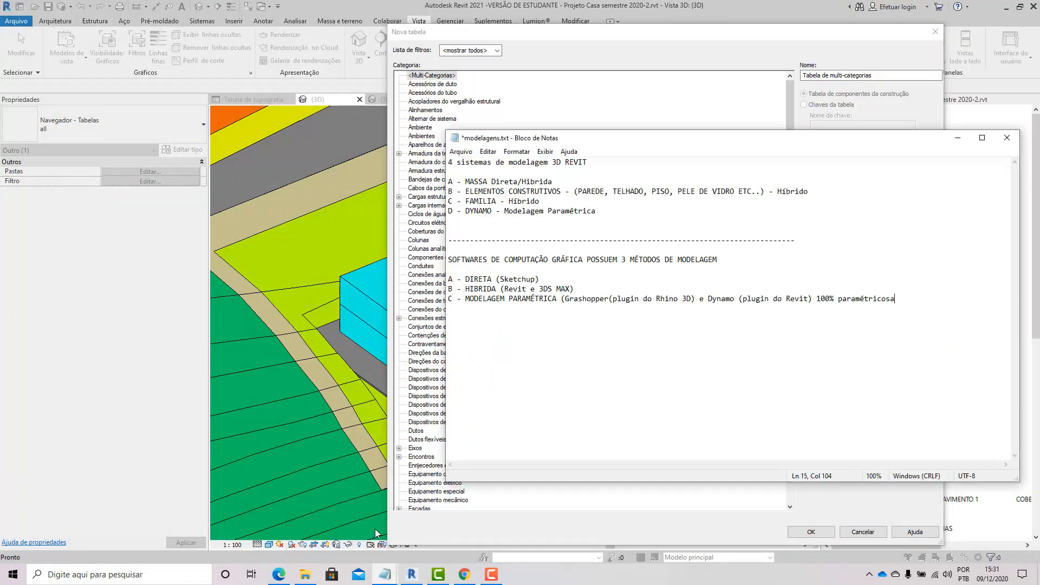
click(958, 137)
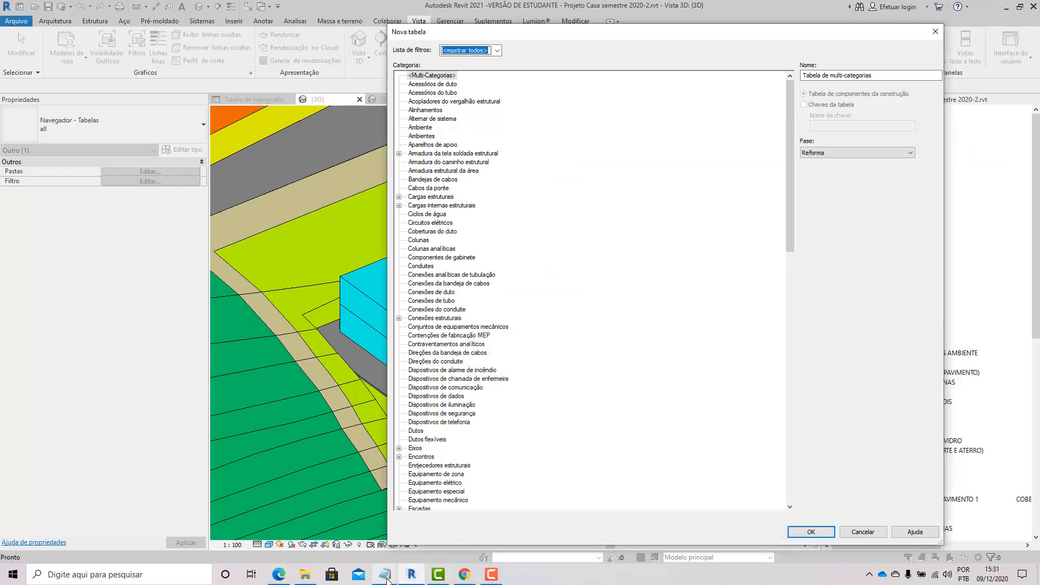
mouse_move(386, 576)
click(431, 547)
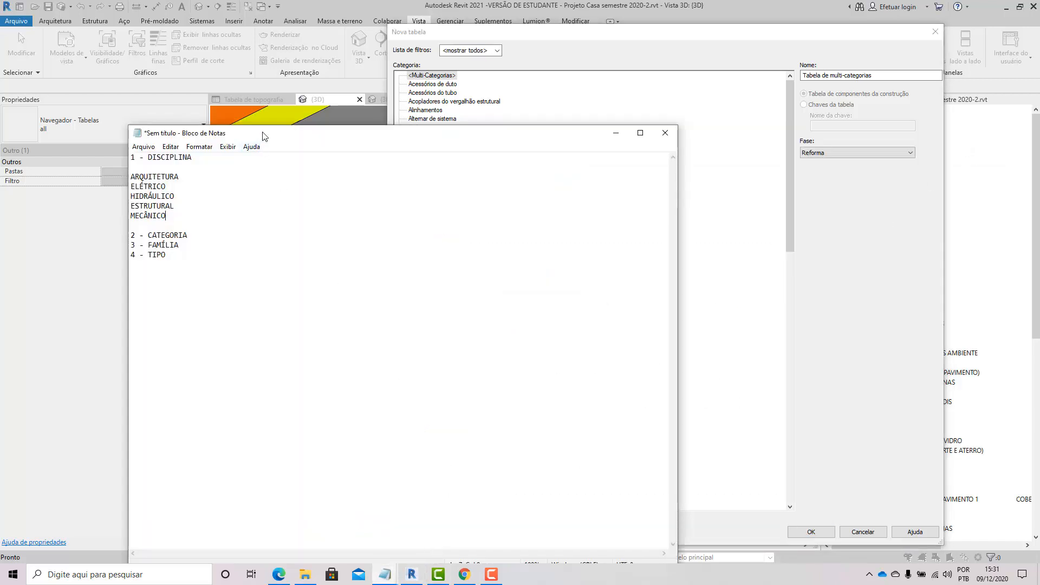
drag(264, 136, 472, 142)
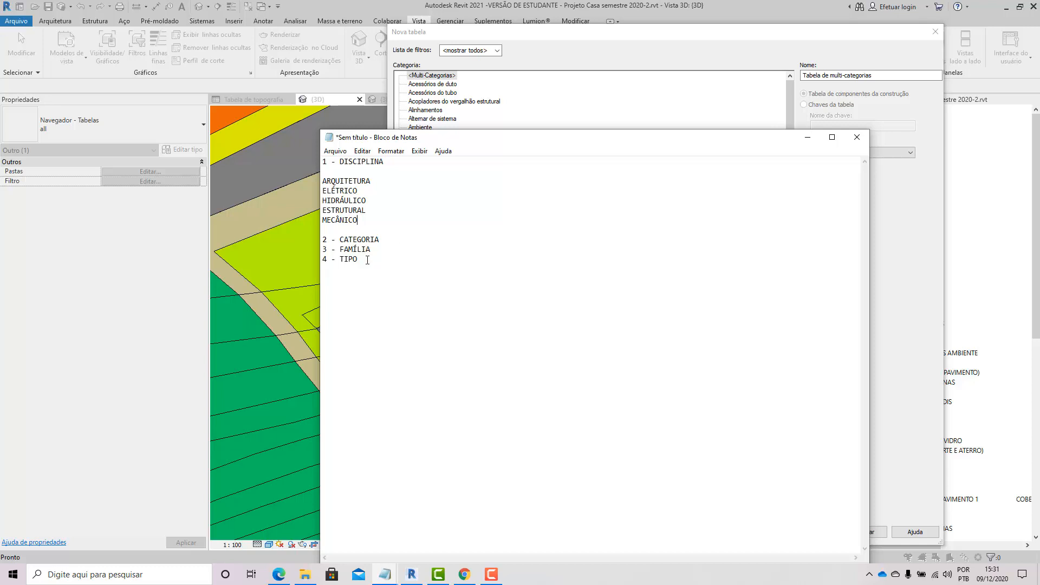
drag(383, 239, 314, 244)
drag(618, 144, 629, 185)
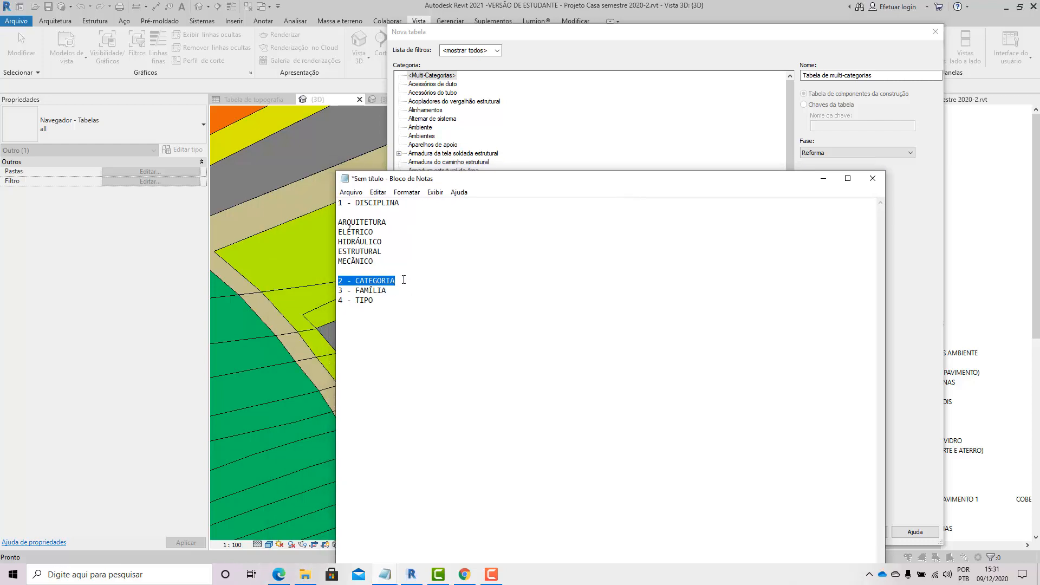
click(403, 279)
key(Return)
key(Return)
key(Return)
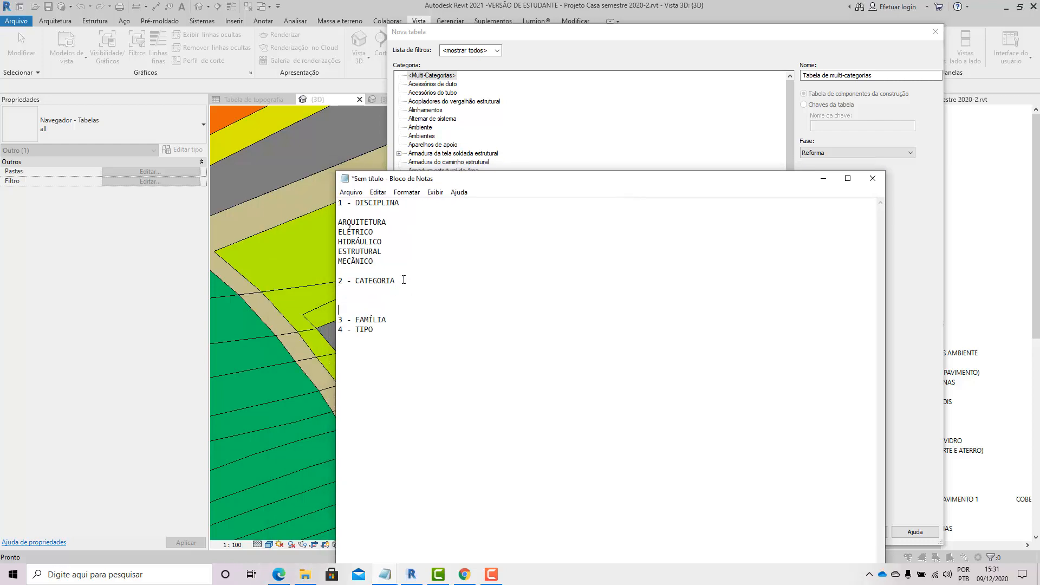
Step: Restrict the schedule's discipline filter to Arquitetura only, unticking Estrutura, Mecânica, Elétrica, Tubulação and Infraestrutura
click(545, 47)
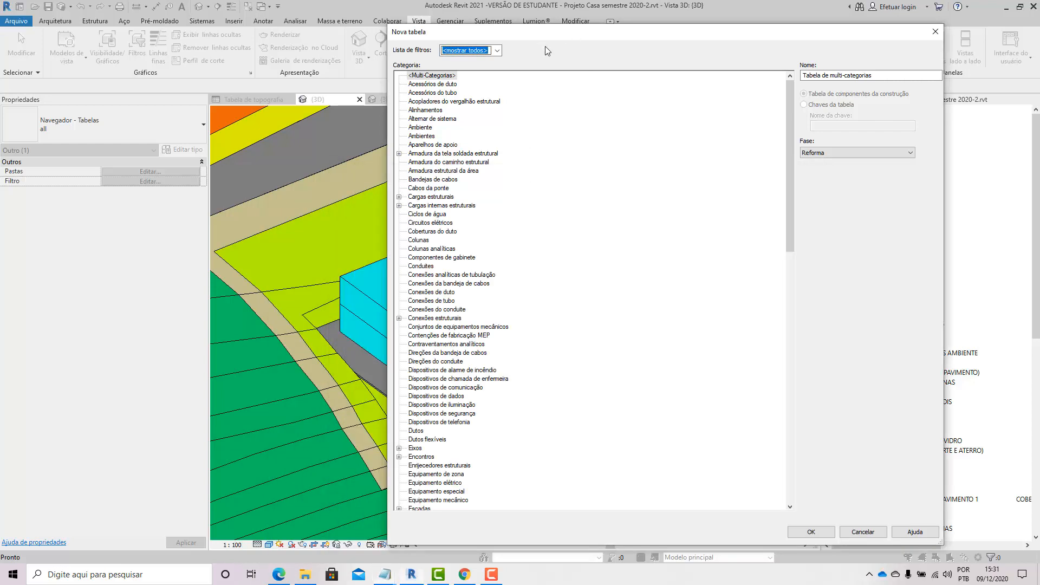
click(497, 50)
click(444, 70)
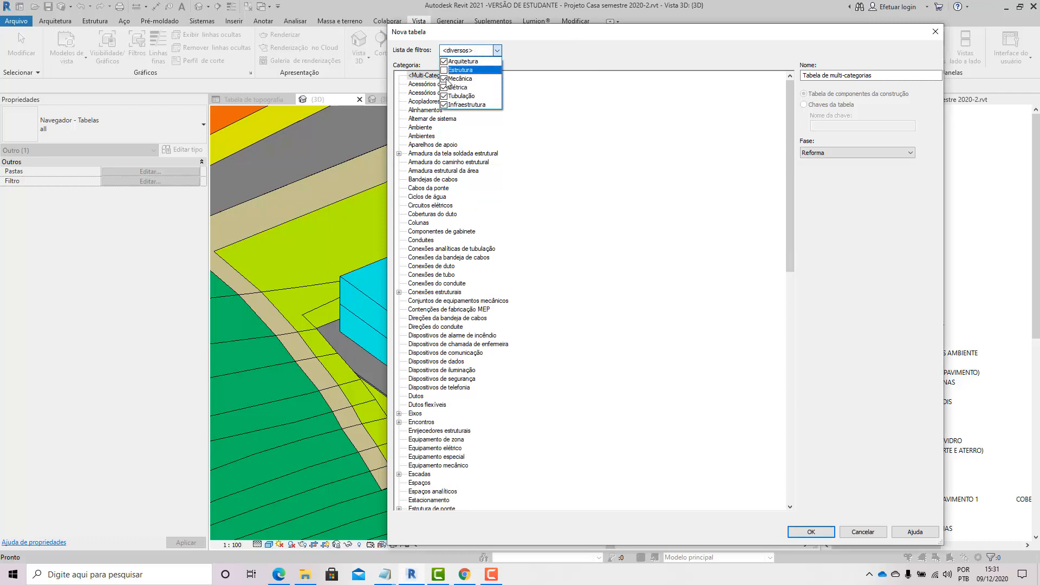
click(444, 79)
click(444, 87)
click(444, 96)
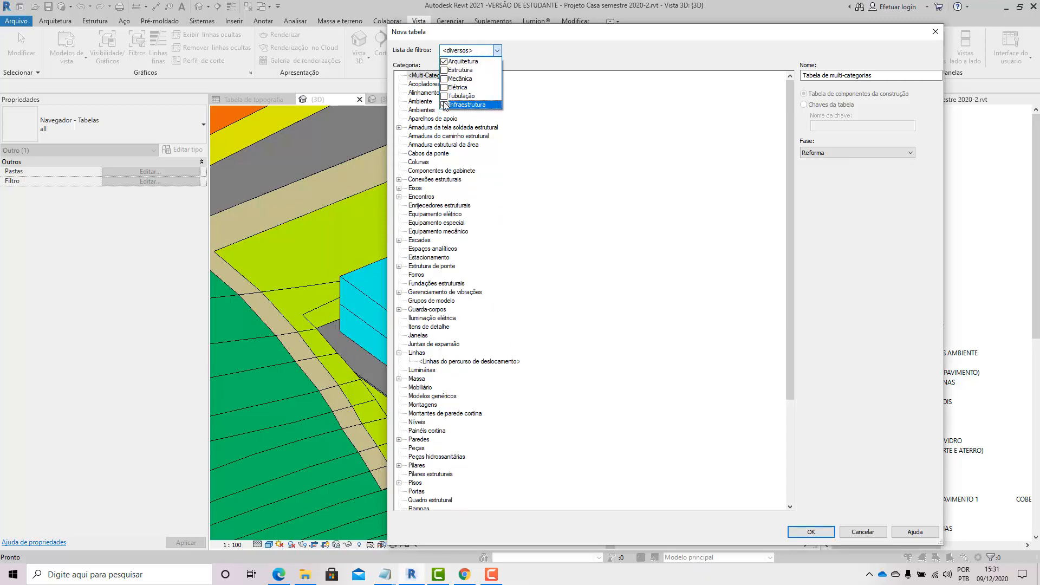
click(444, 105)
click(548, 50)
Step: Select the Massa category in the New Schedule dialog and move the dialog aside
scroll(431, 310, down, 1)
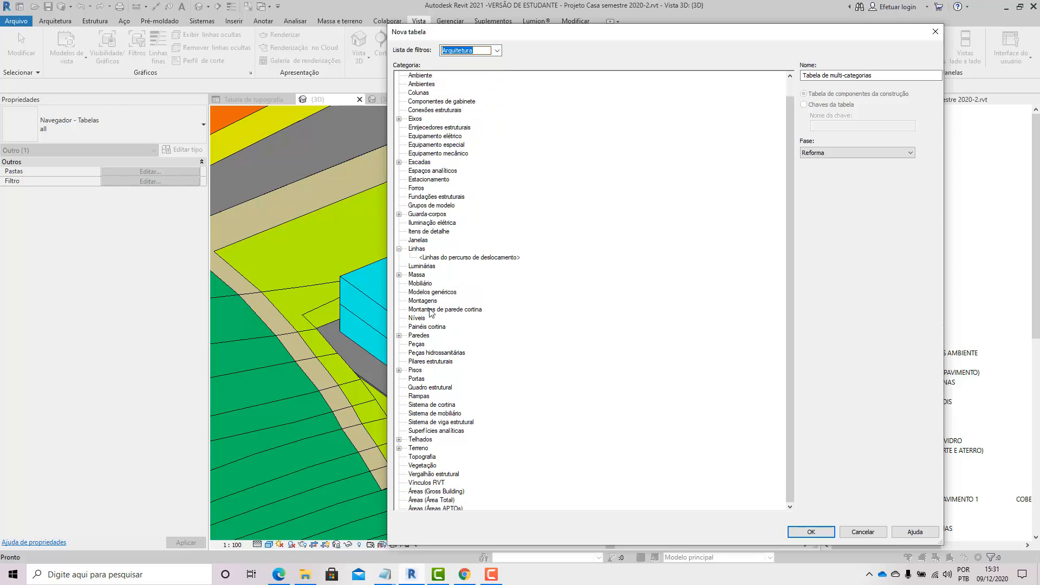
click(416, 275)
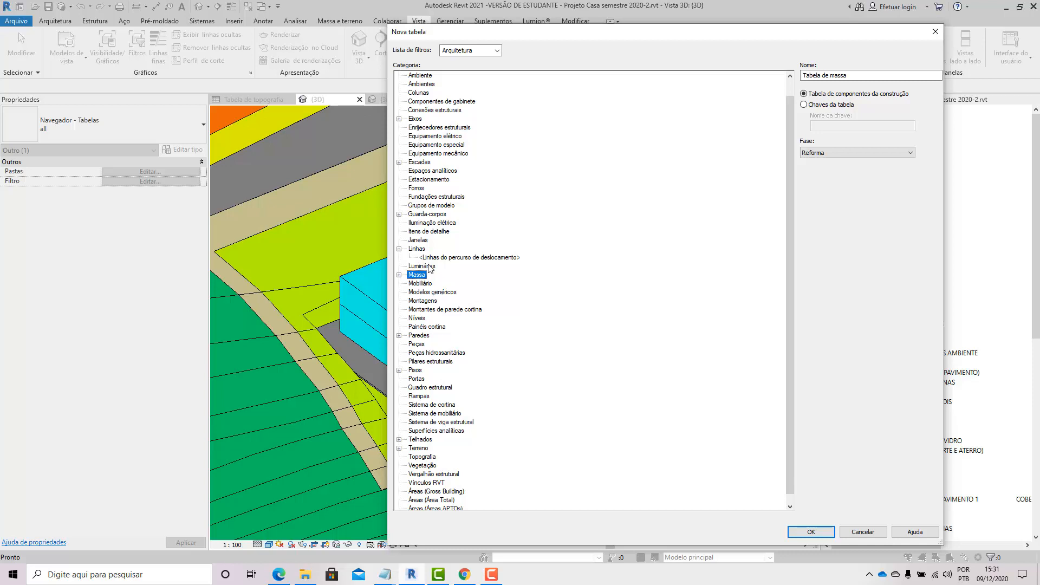
drag(541, 32, 626, 24)
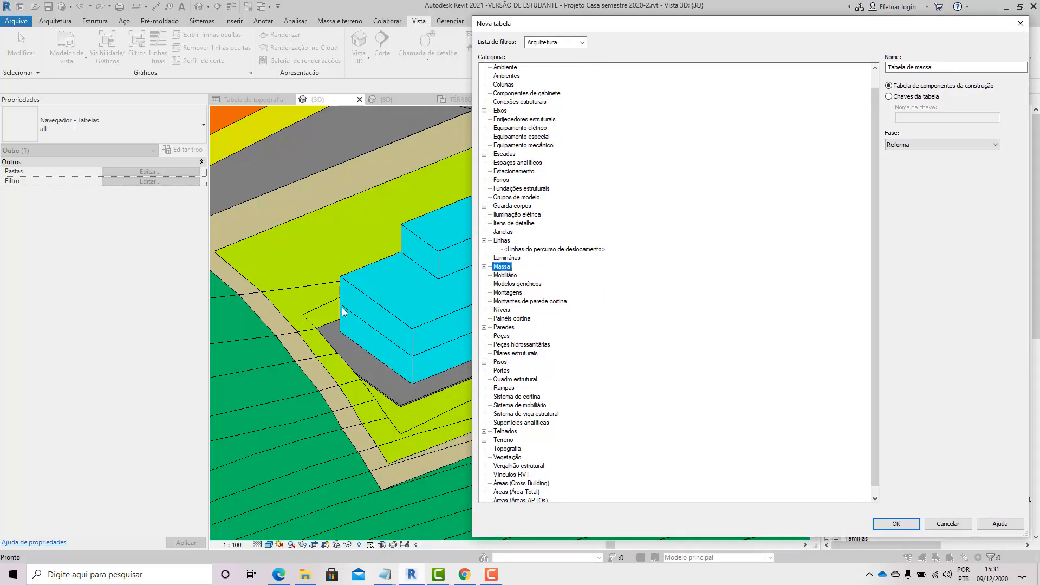
Step: Expand the Massa, Guarda-corpos, Escadas, Eixos, Paredes, Pisos, Telhados and Terreno groups and select the Terreno category
click(484, 266)
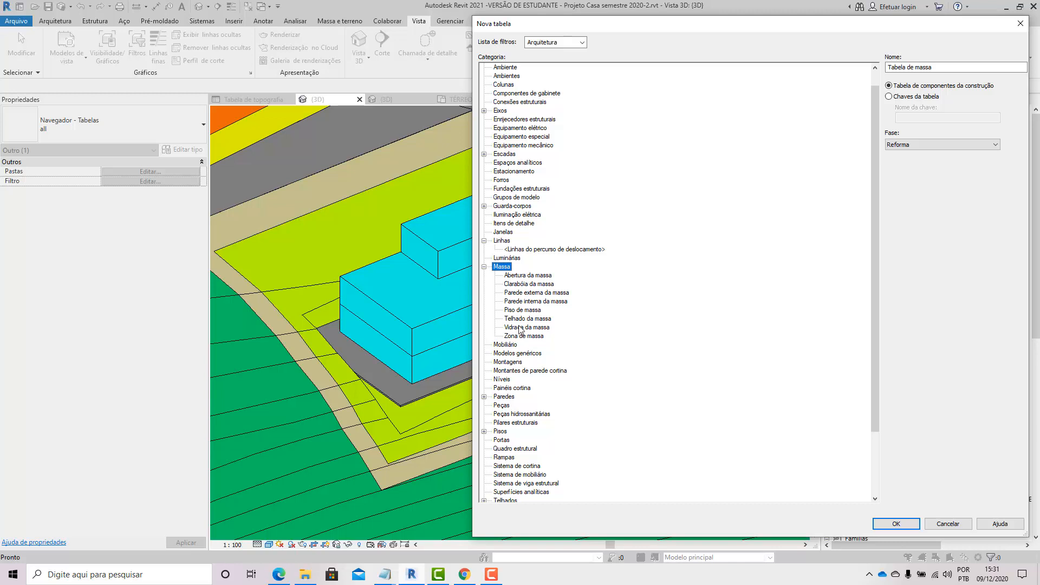
click(484, 207)
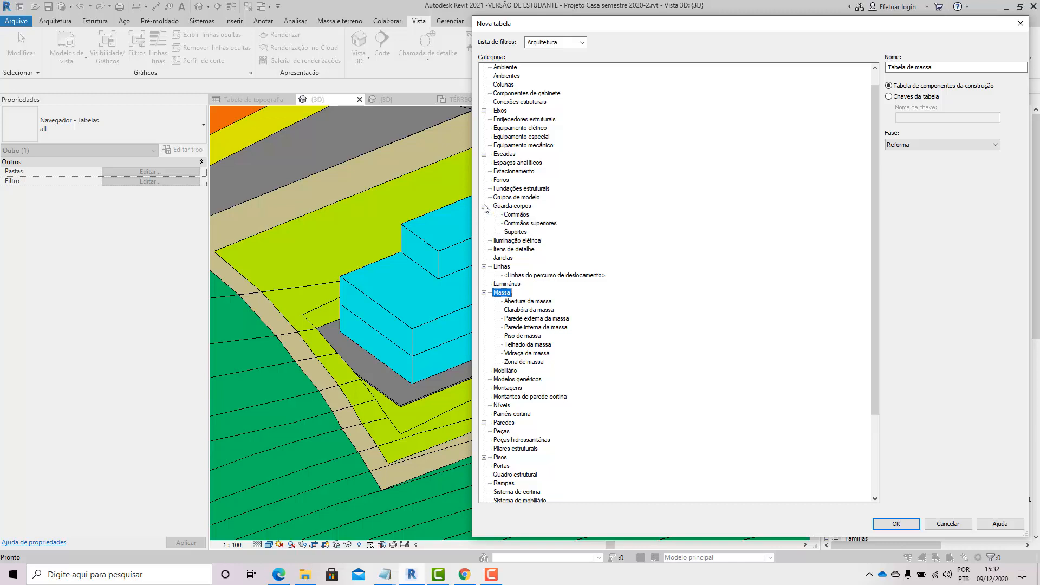
click(485, 153)
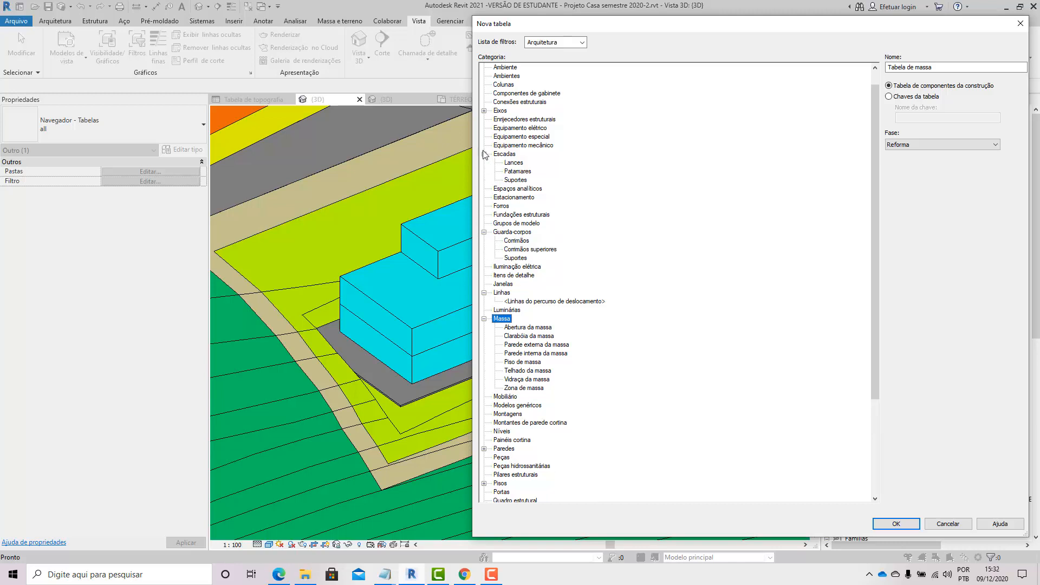
click(485, 111)
scroll(495, 130, down, 1)
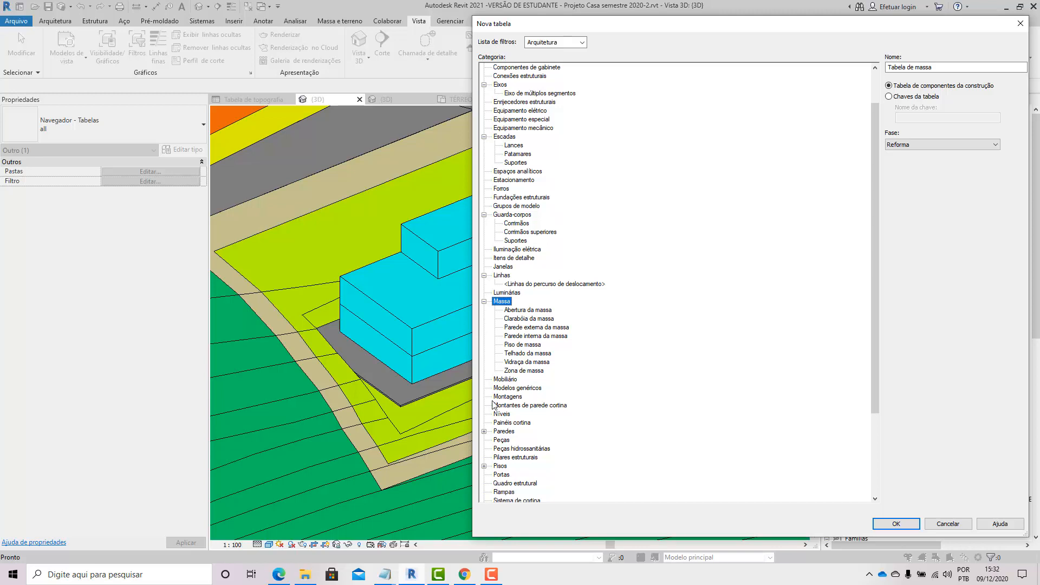
click(484, 431)
scroll(486, 428, down, 2)
scroll(486, 422, down, 1)
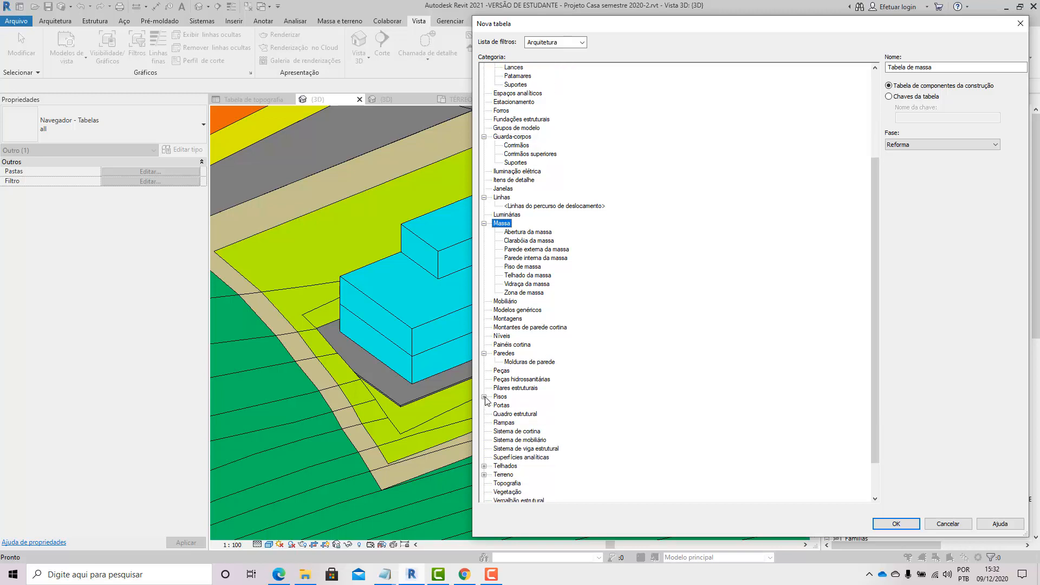
click(484, 397)
scroll(486, 454, down, 1)
click(485, 449)
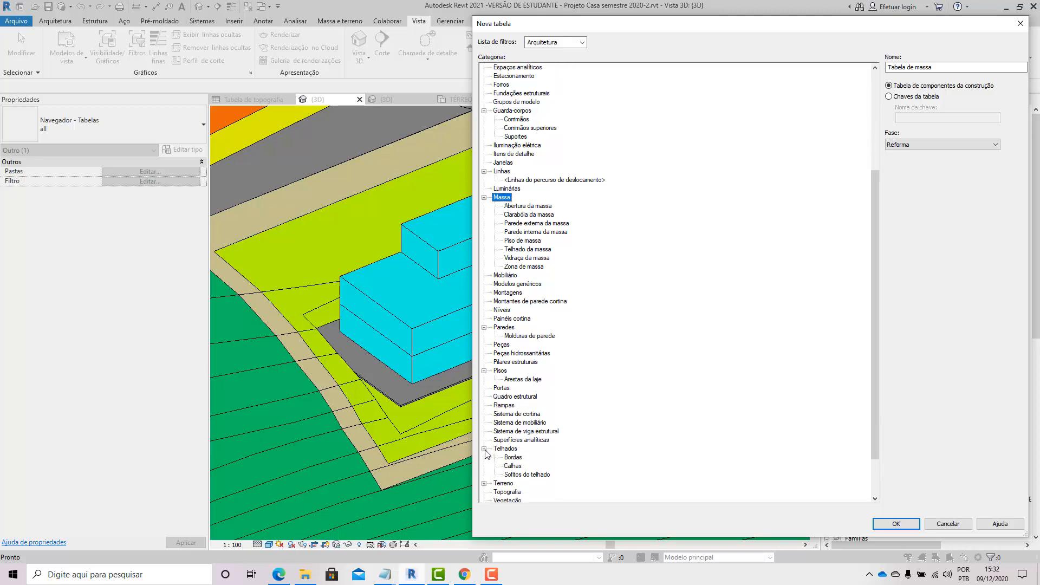
scroll(486, 450, down, 2)
click(484, 432)
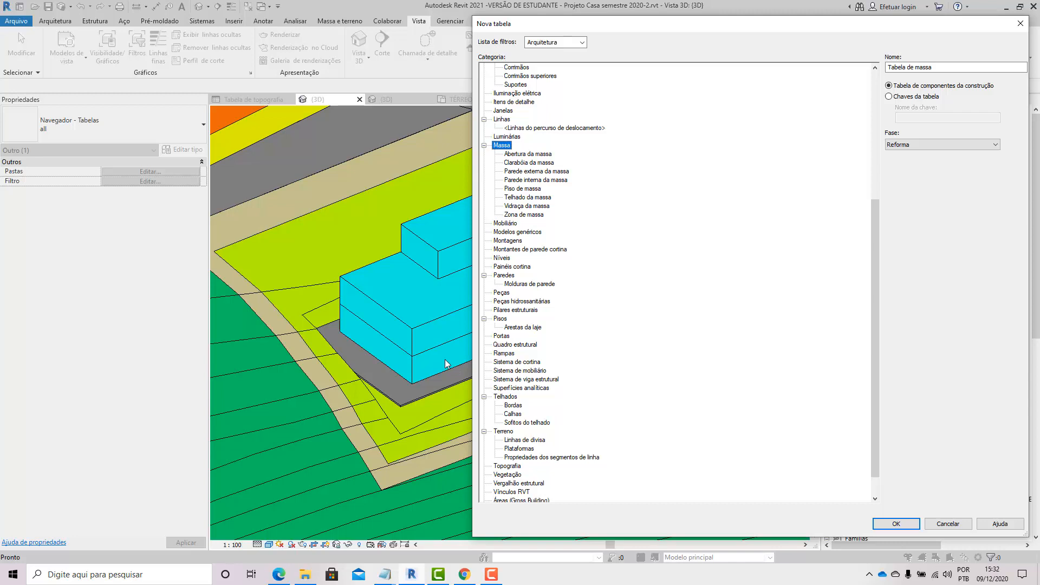
click(524, 449)
click(504, 432)
Step: In the untitled Notepad document, list JANELA, PORTA and PAREDE on separate lines under 2 - CATEGORIA
mouse_move(384, 574)
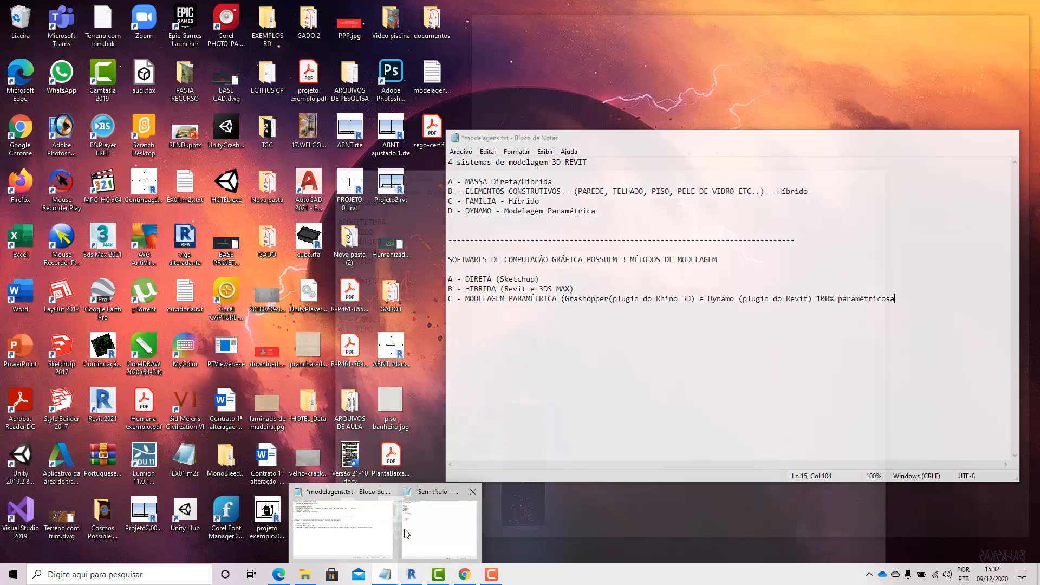
click(406, 533)
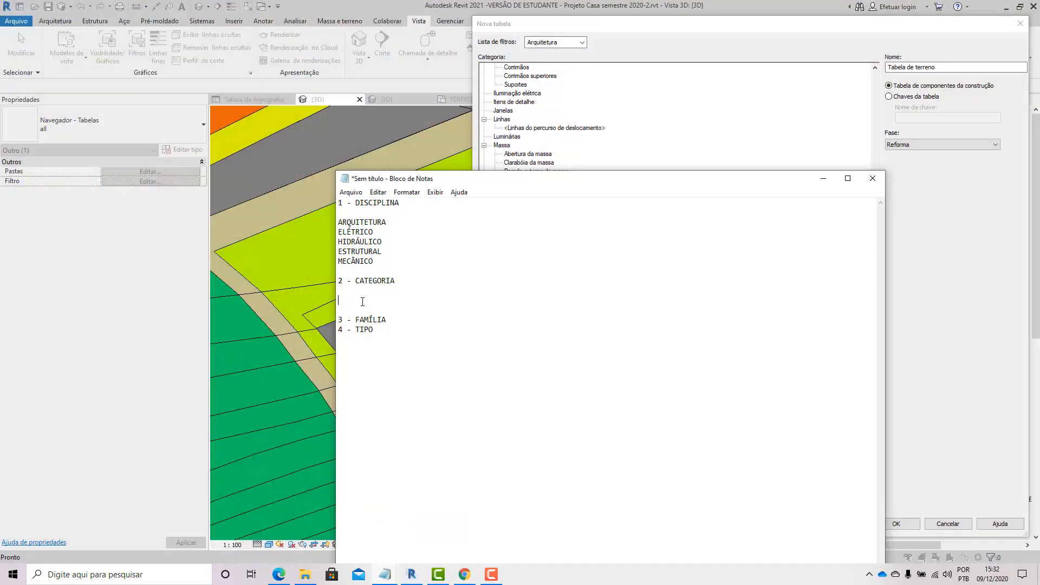
text(PARED)
key(BackSpace)
key(BackSpace)
key(BackSpace)
key(BackSpace)
key(BackSpace)
text(JANELA)
key(Return)
text(PORTA)
key(Return)
text(PAREDE)
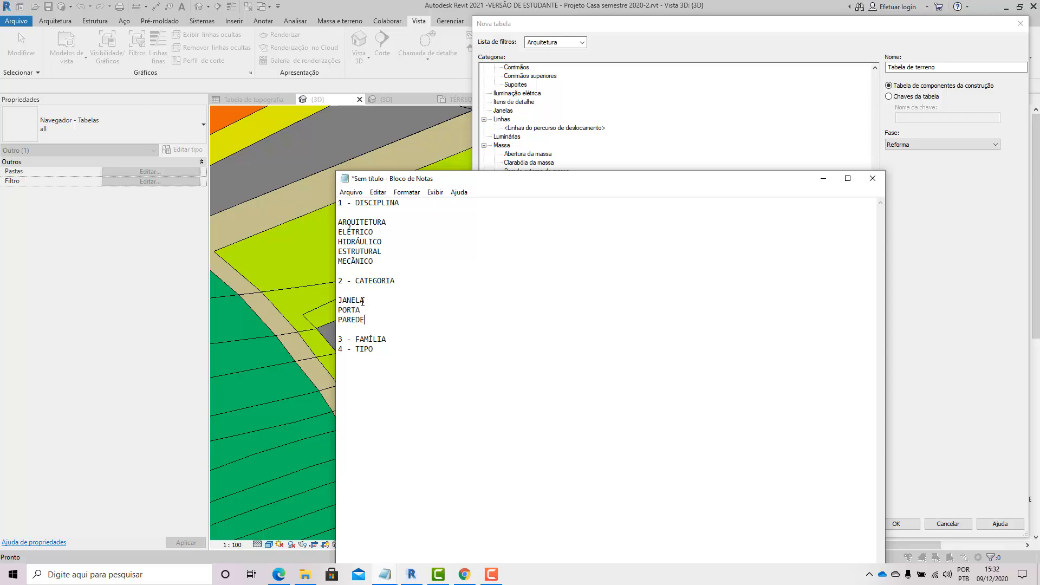
Step: Close the New Schedule dialog without creating the schedule
click(395, 576)
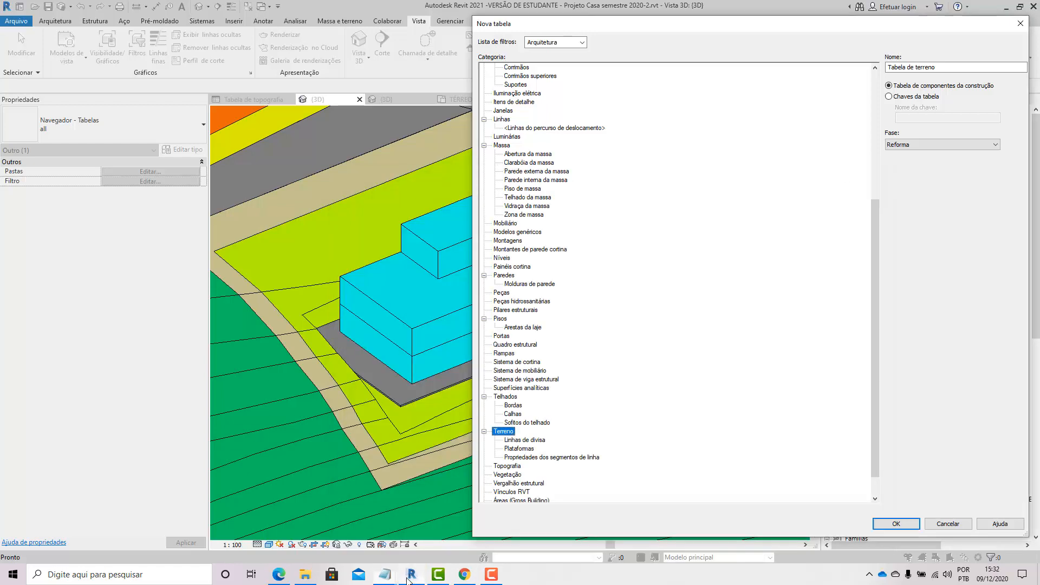
key(Escape)
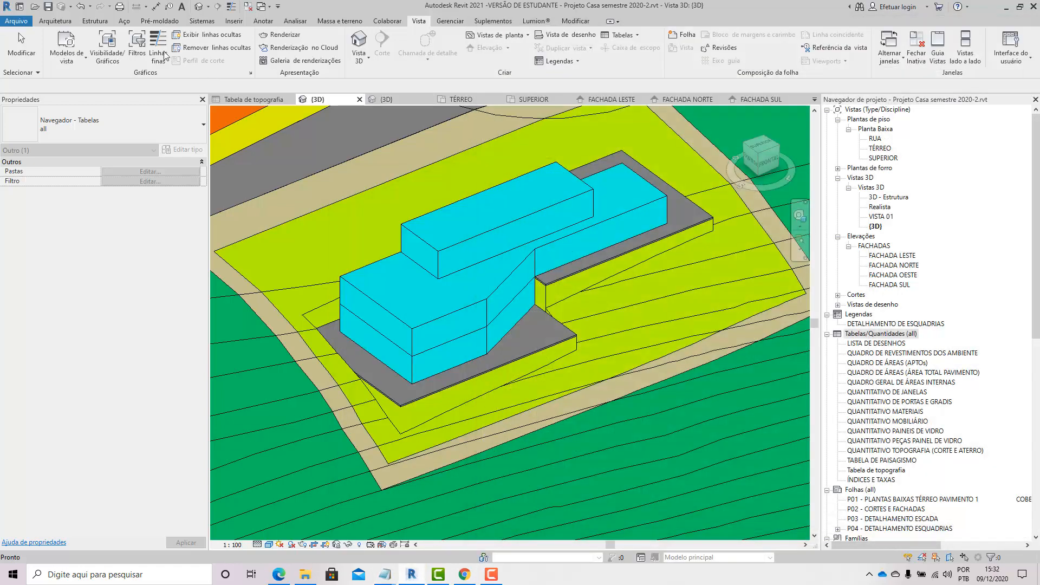
click(54, 21)
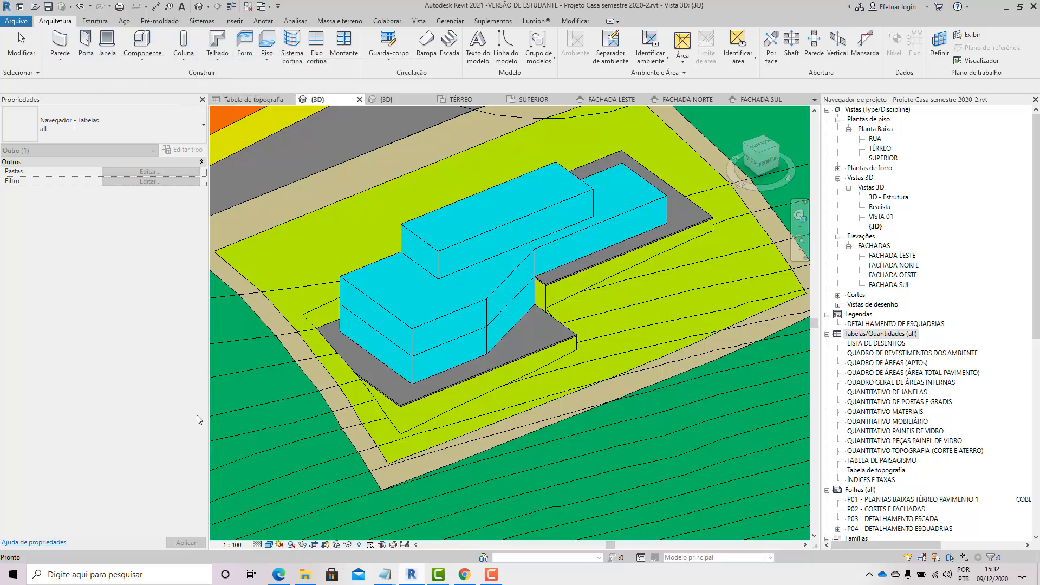
Step: Return to the untitled Notepad document and insert several blank lines below 3 - FAMÍLIA
mouse_move(390, 577)
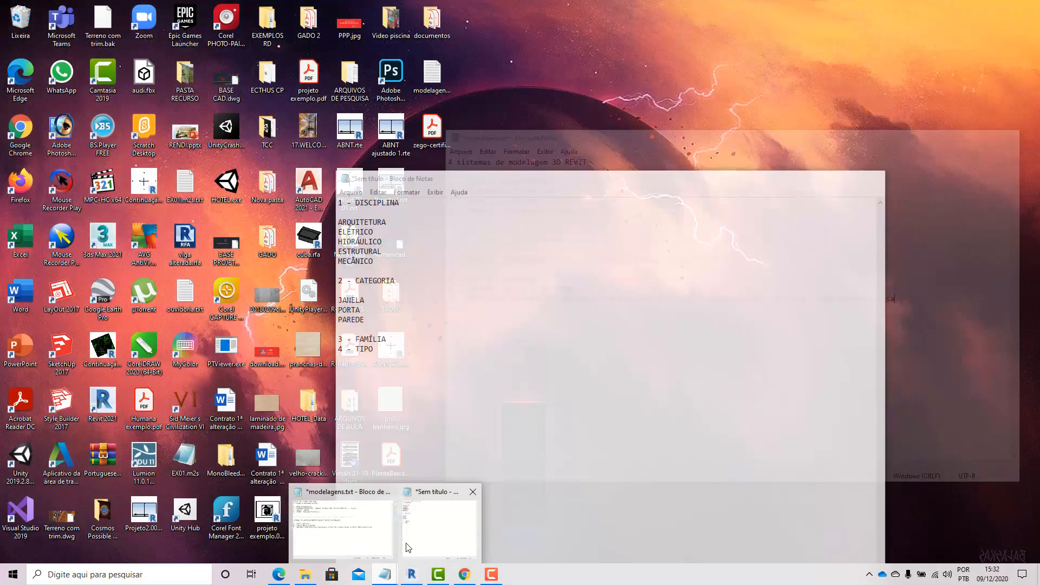
click(437, 523)
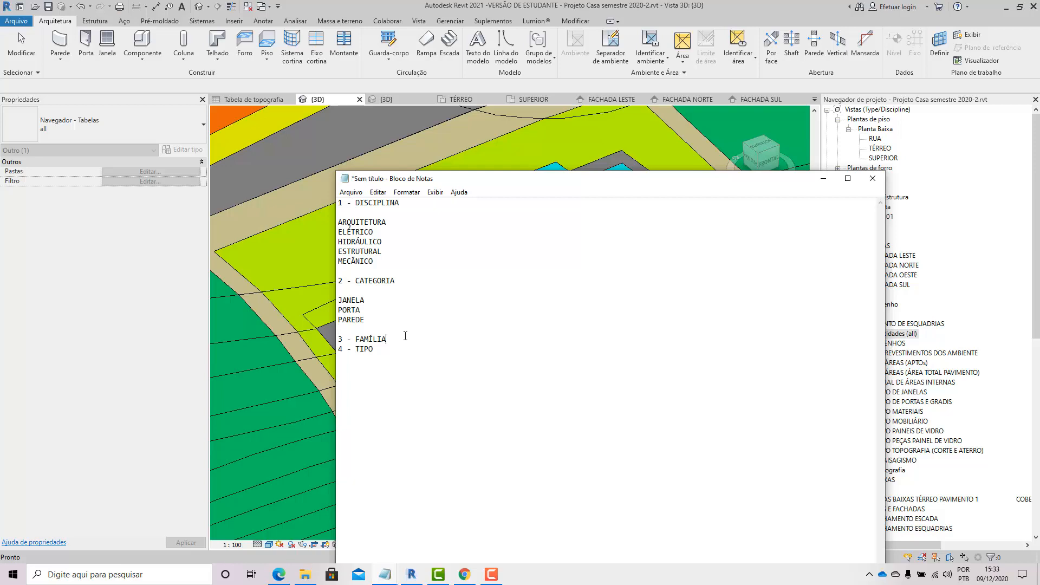
key(Return)
key(Return)
key(Return)
key(Return)
Step: List CORRER, ABRIR and PIVOTANTE on separate lines under 3 - FAMÍLIA
drag(386, 222, 339, 222)
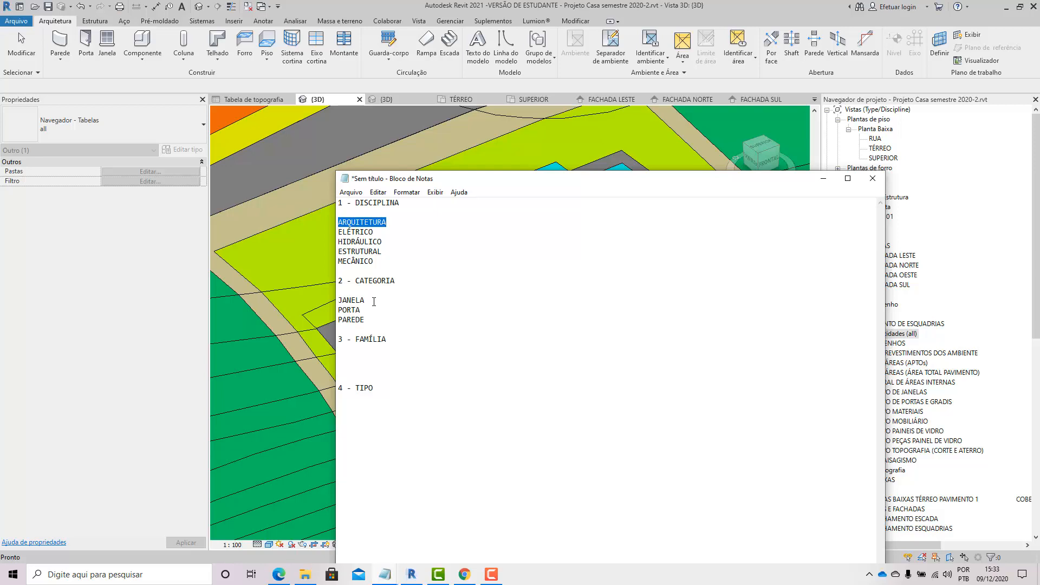
double_click(344, 295)
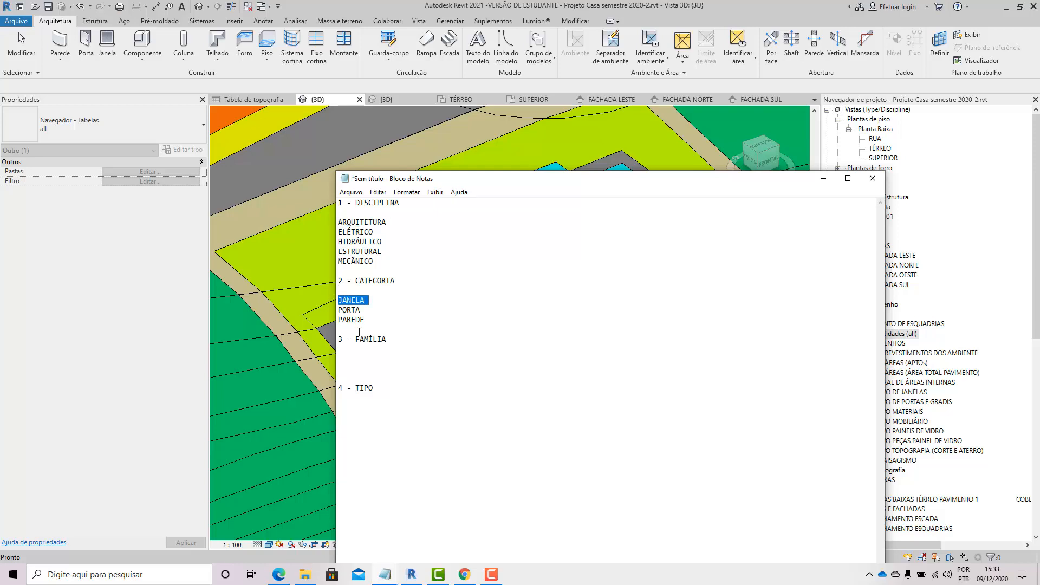
click(377, 351)
key(Return)
text(CORRE)
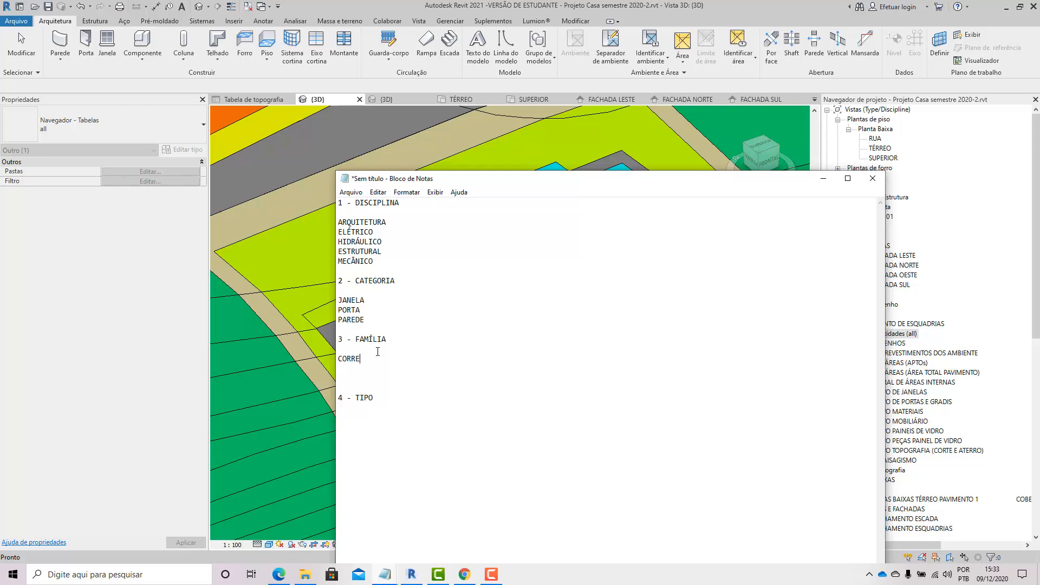
text(R)
key(Return)
text(ABRIR)
key(Return)
text(PIVOTANTE)
key(Return)
key(Return)
Step: Below those families, add a dashed separator line and list PAREDE DE VIDRO, PAREDE COMUM and PAREDE EMPILHADA
text(-)
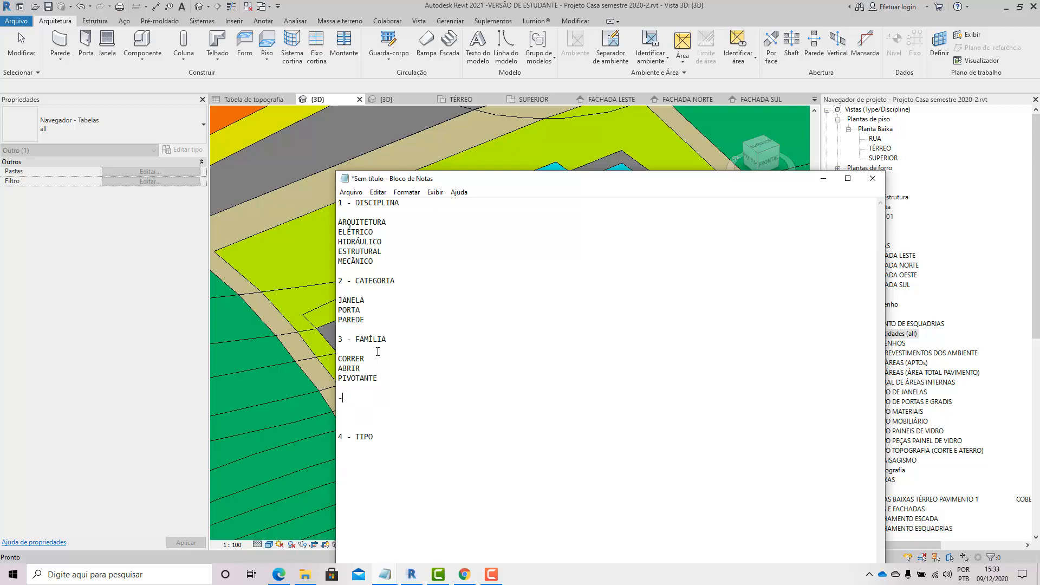
text(-----------)
key(Return)
key(Return)
text(PAREDE DE VIDRO)
key(Return)
text(PAREDE )
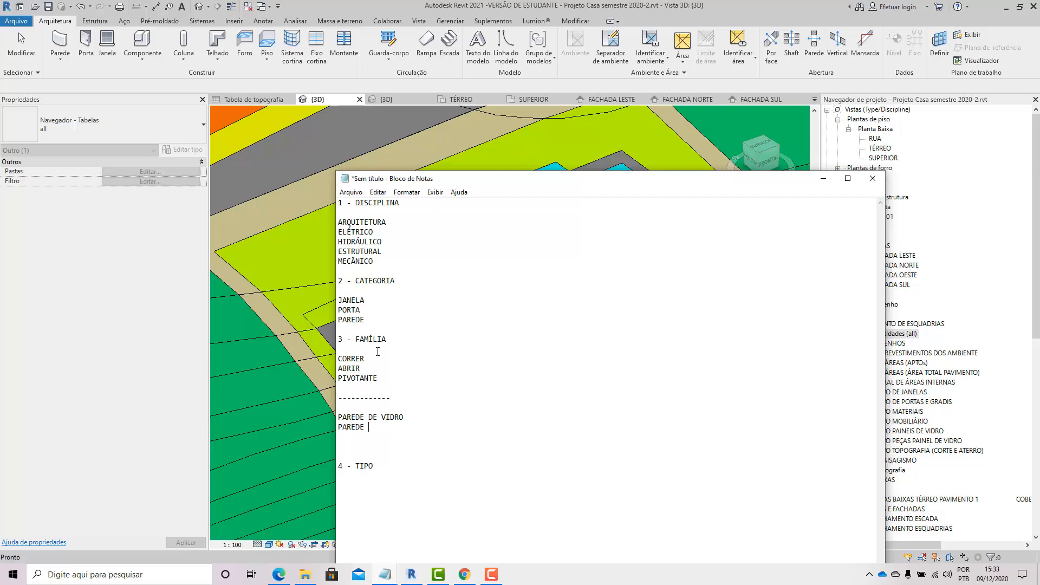
text(COMUM)
key(Return)
text(PAREDE EMPILHADA)
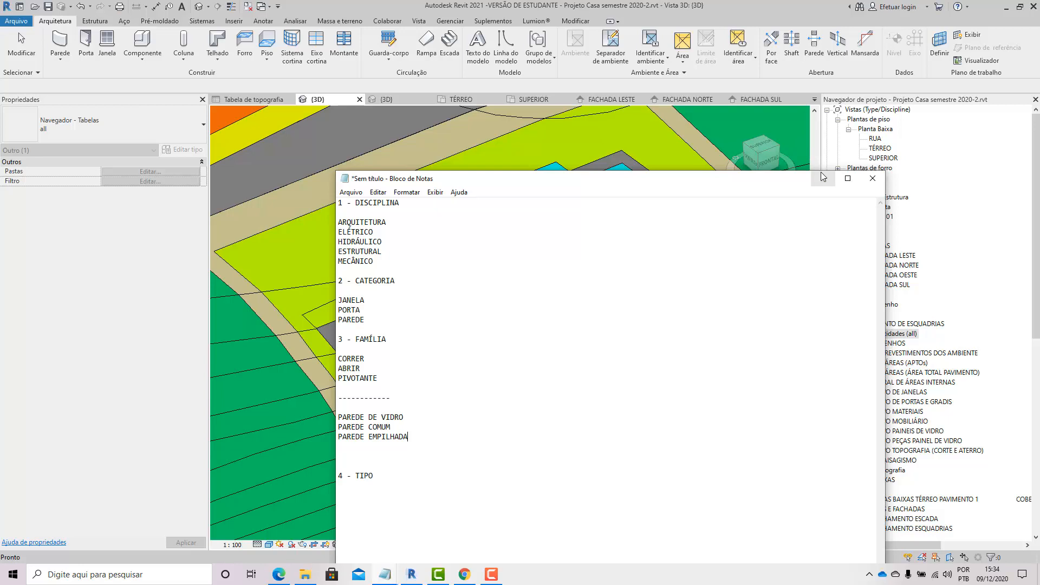
Step: Hide the notes, start the Wall tool and browse the list of available wall types
click(822, 177)
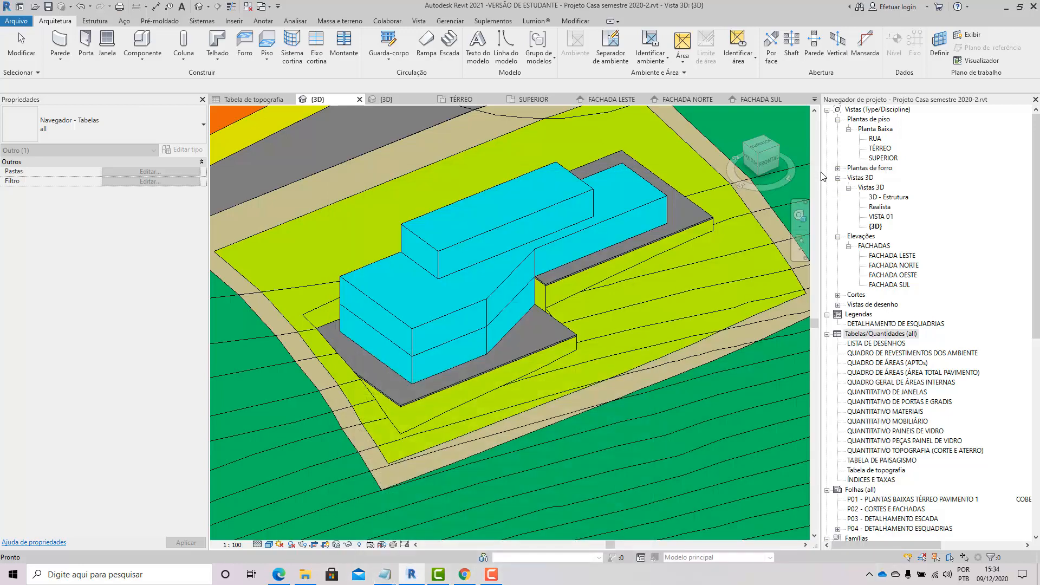
click(71, 47)
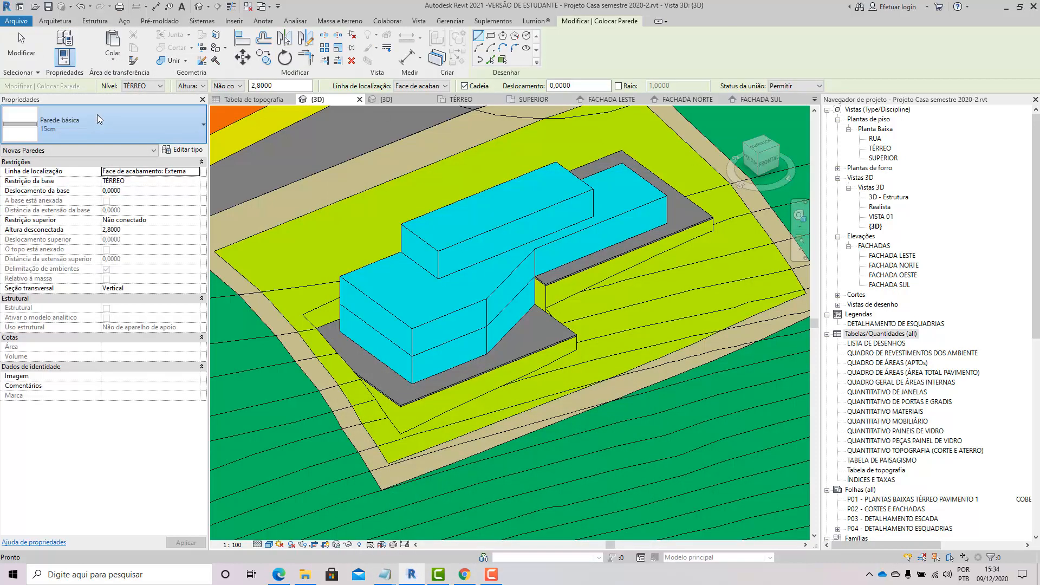
click(97, 114)
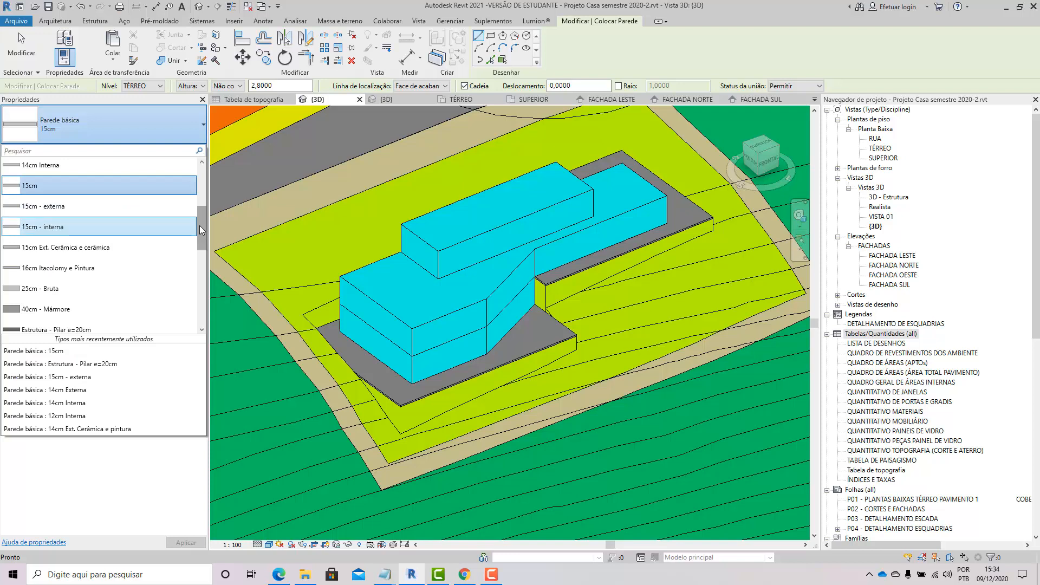
drag(200, 226, 201, 173)
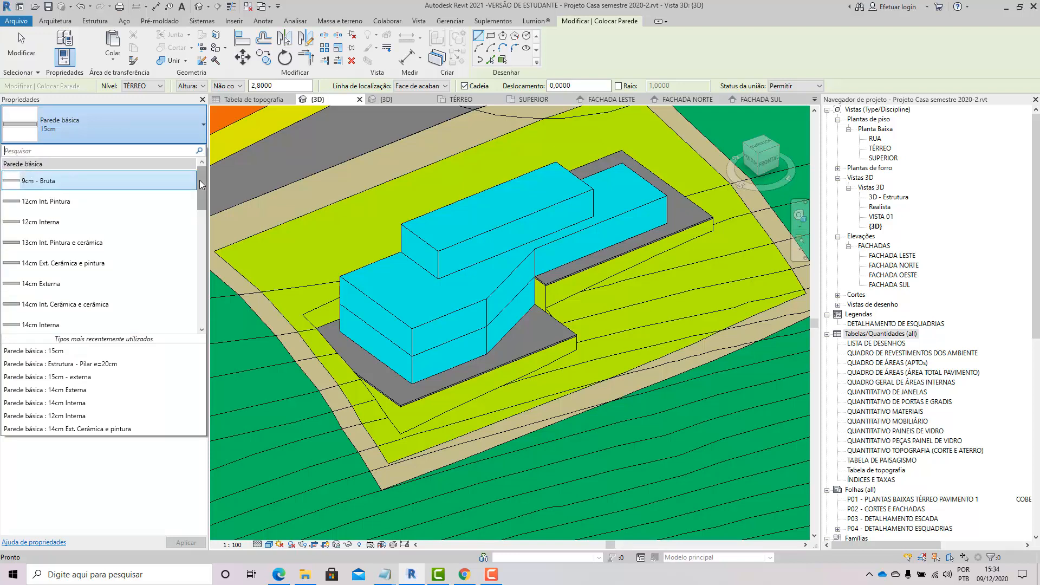
drag(201, 192, 196, 254)
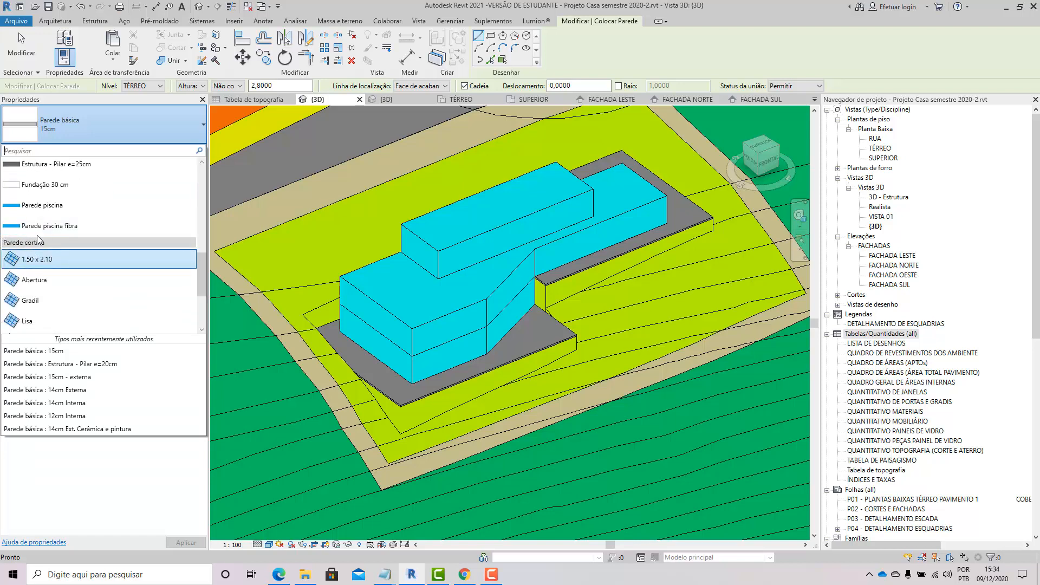
drag(202, 261, 227, 168)
click(692, 50)
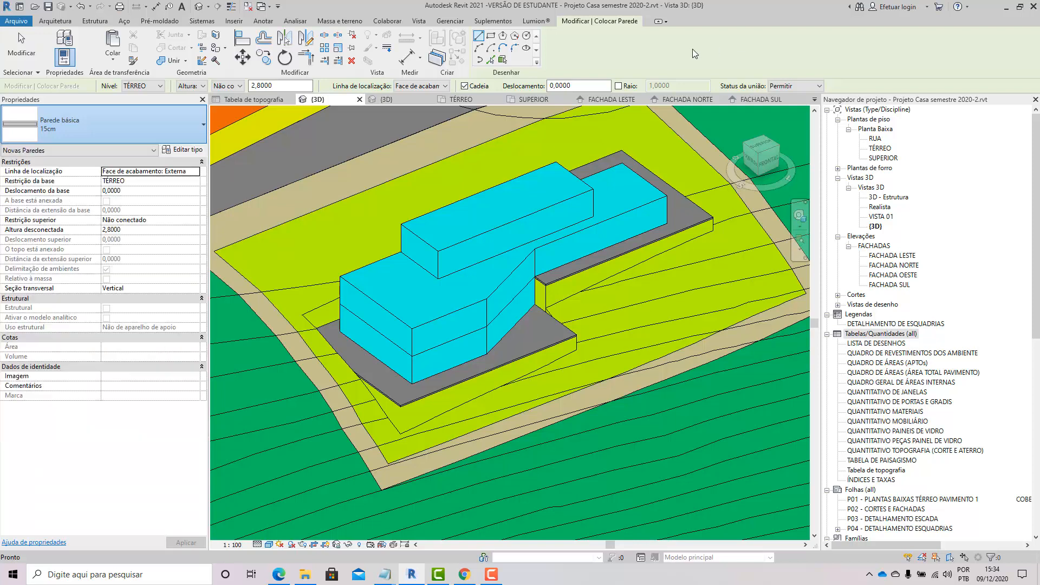
Step: Start the Door and Window tools in turn and browse their lists of available types
click(55, 20)
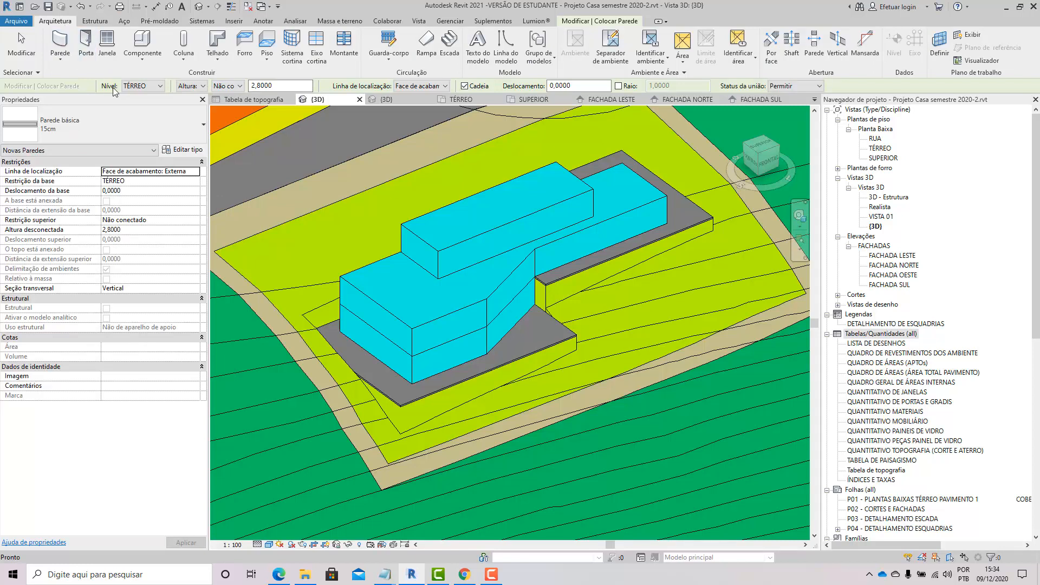
click(87, 52)
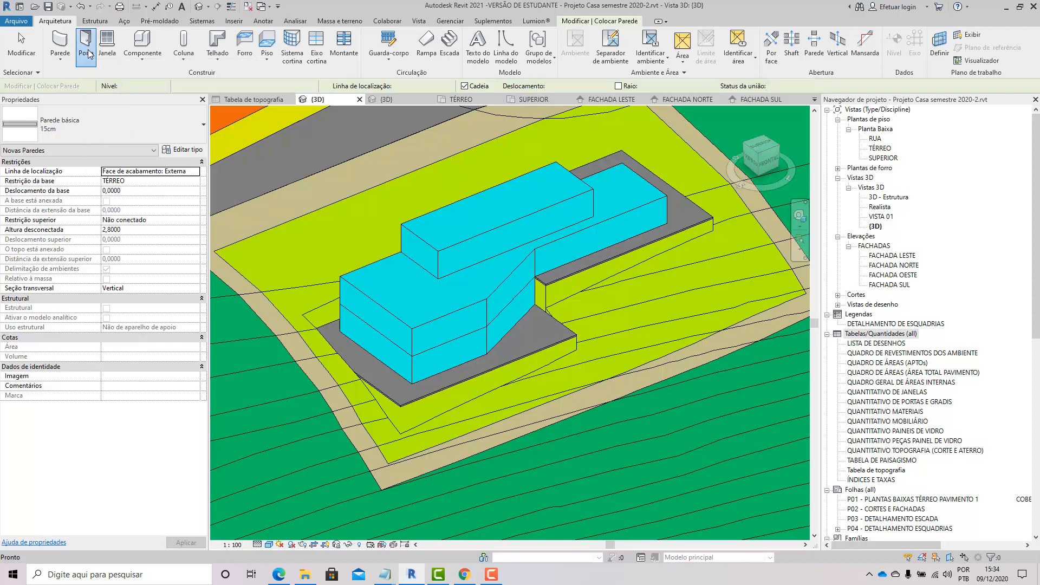
click(148, 128)
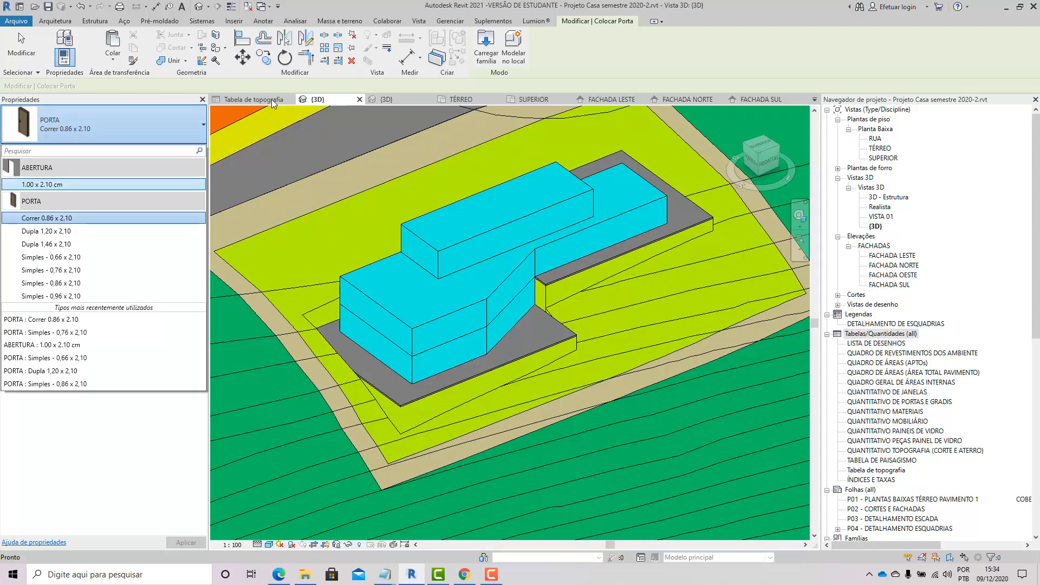
click(54, 21)
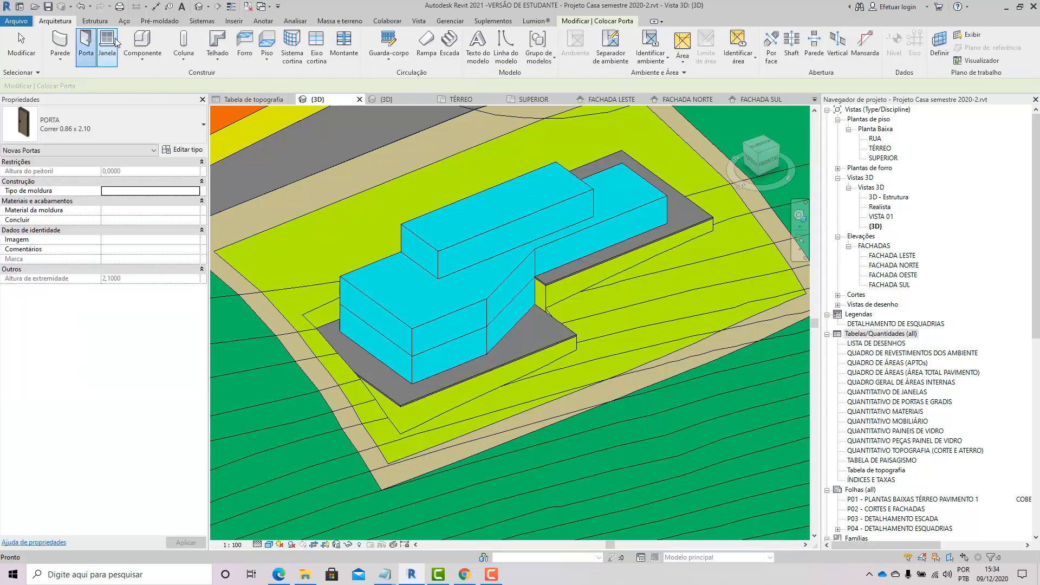
click(110, 58)
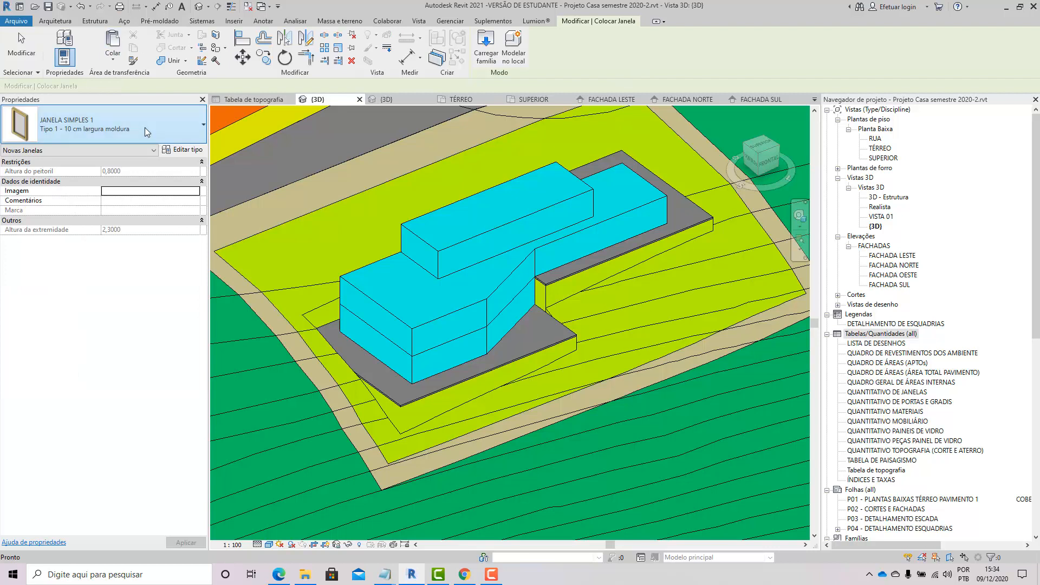
click(145, 128)
drag(203, 268, 198, 311)
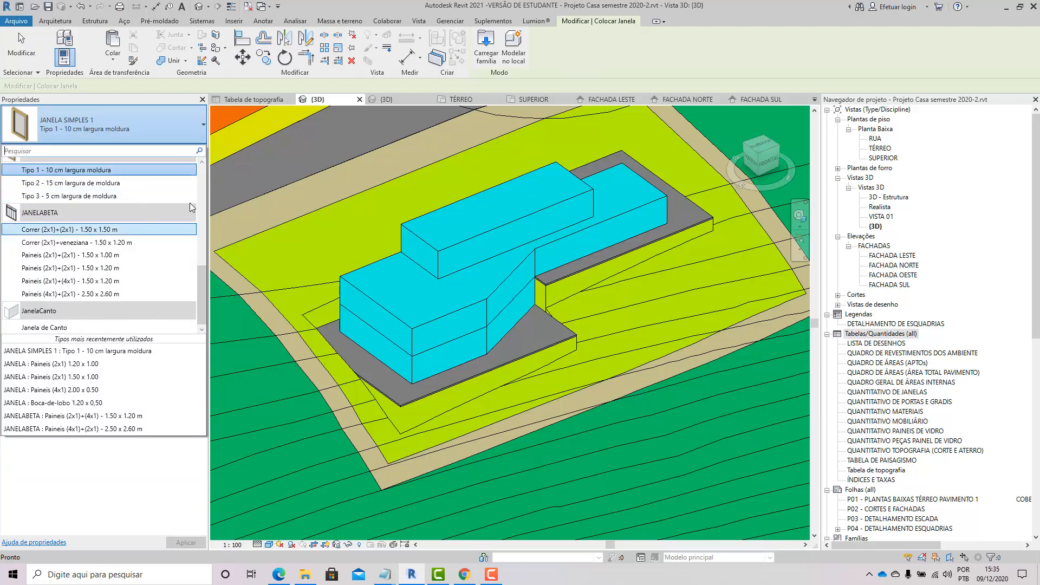
click(638, 45)
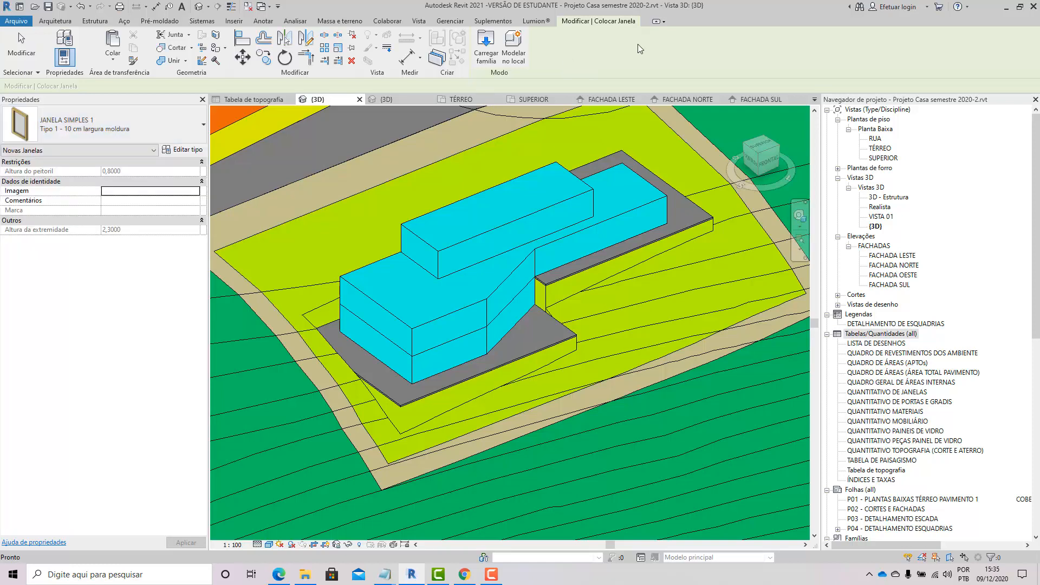
Step: Open the window's type properties and inspect the list of window families
click(193, 154)
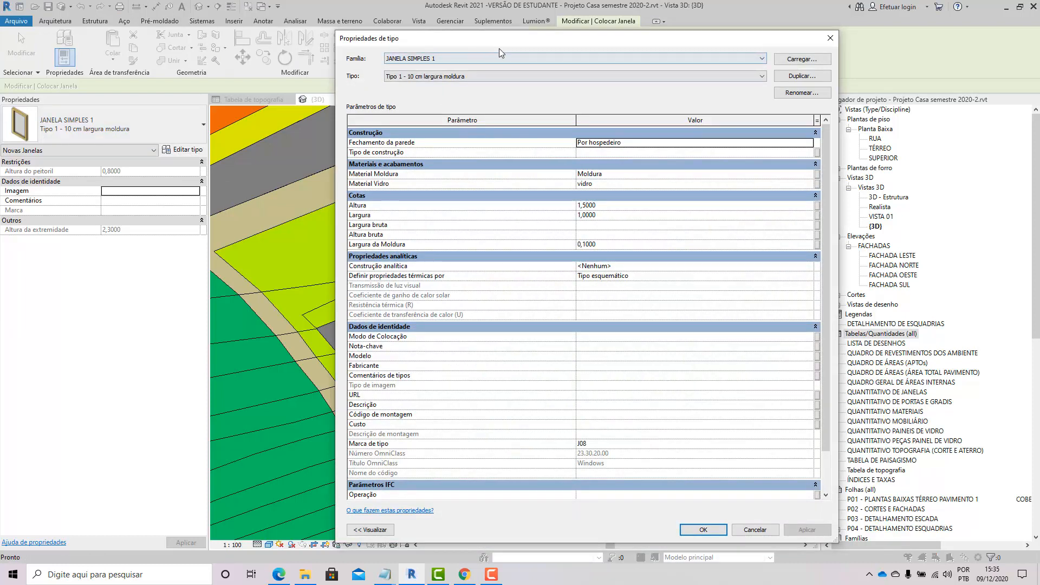
drag(431, 47, 283, 68)
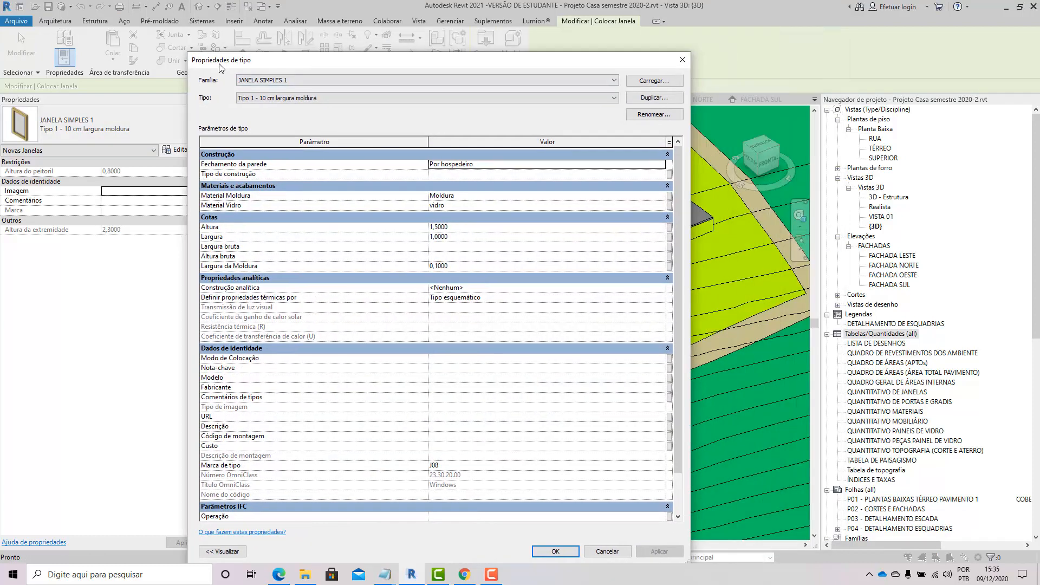
click(581, 80)
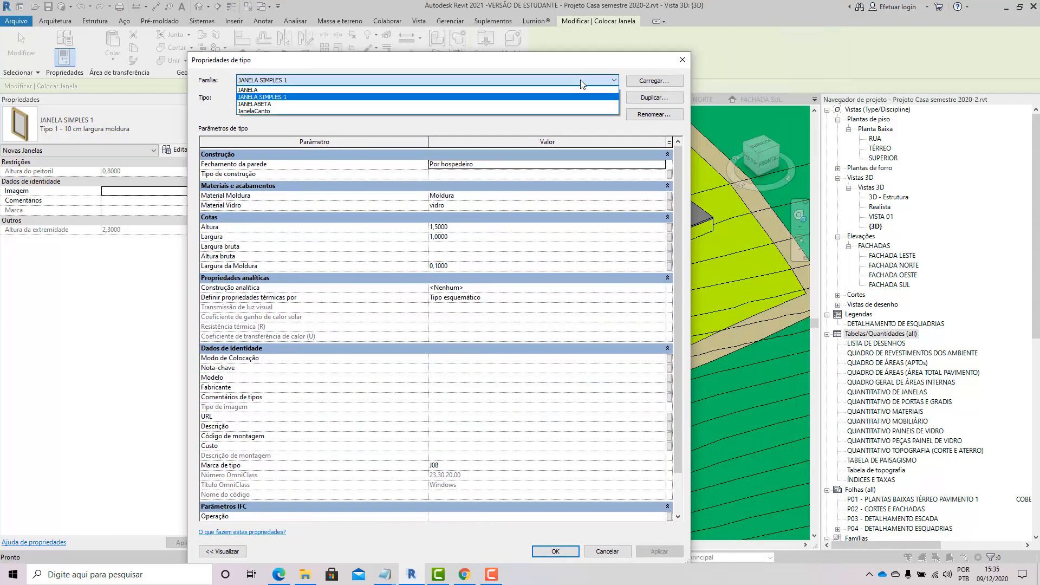
click(684, 58)
click(684, 59)
Step: Restart the Wall tool, open its type properties and inspect the list of wall families
click(55, 21)
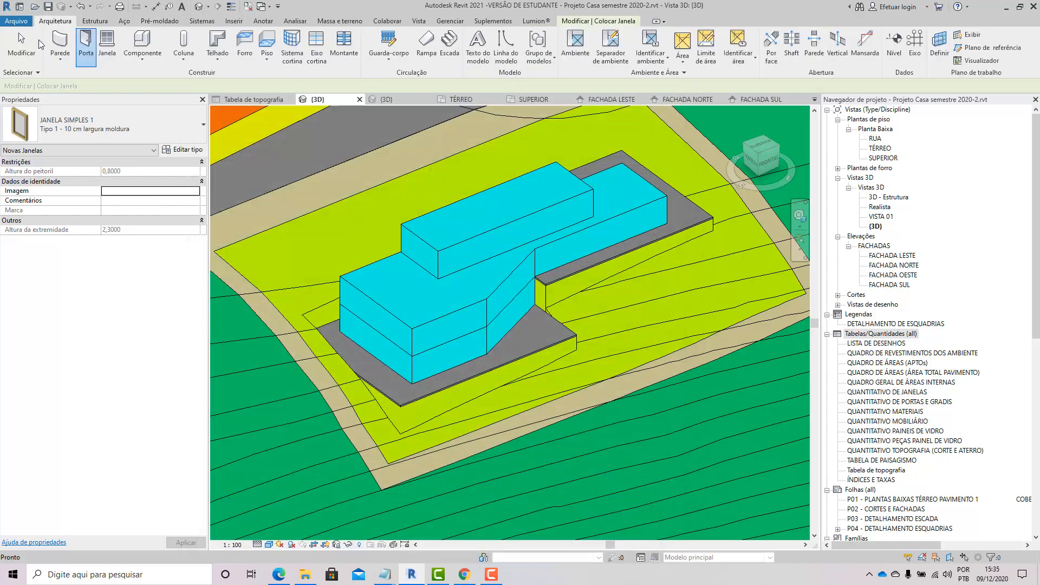
click(50, 44)
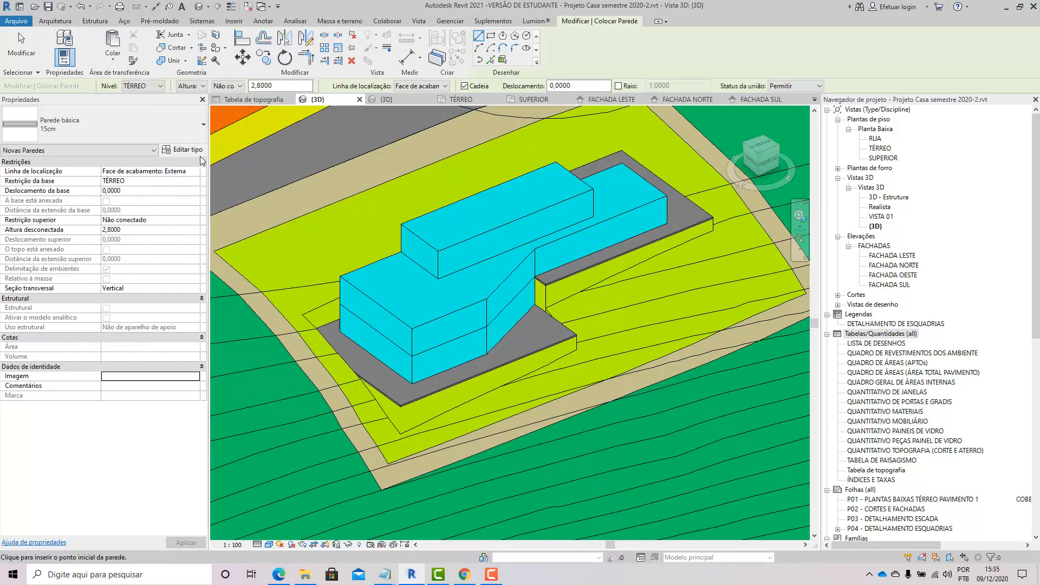
click(181, 149)
click(507, 76)
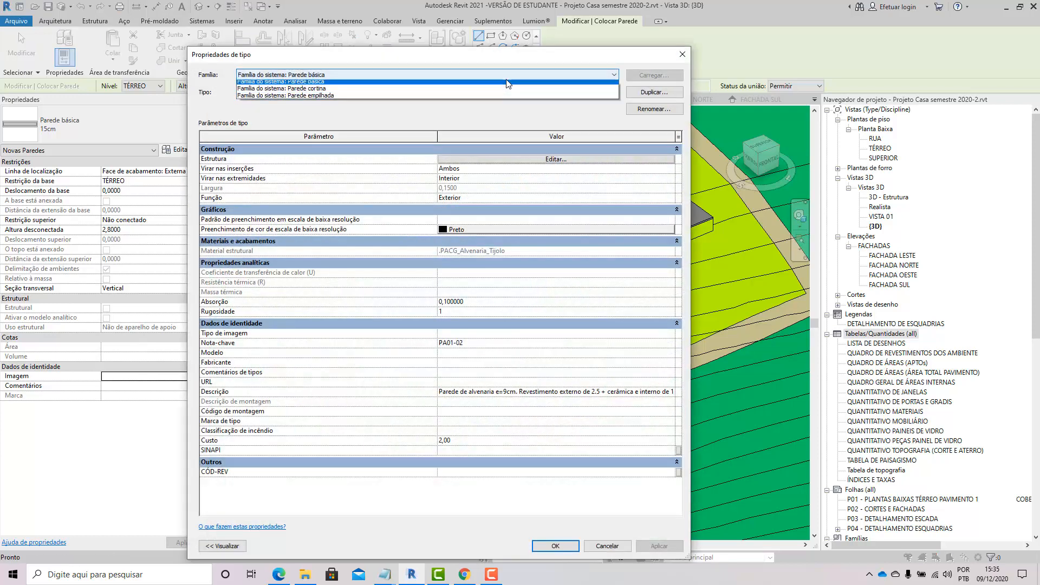
click(506, 79)
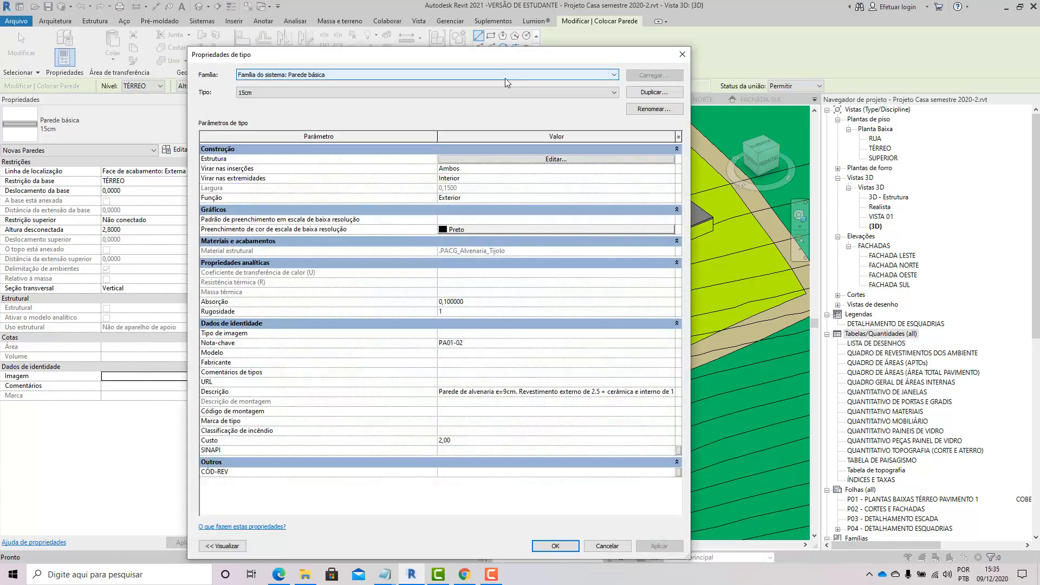
click(682, 54)
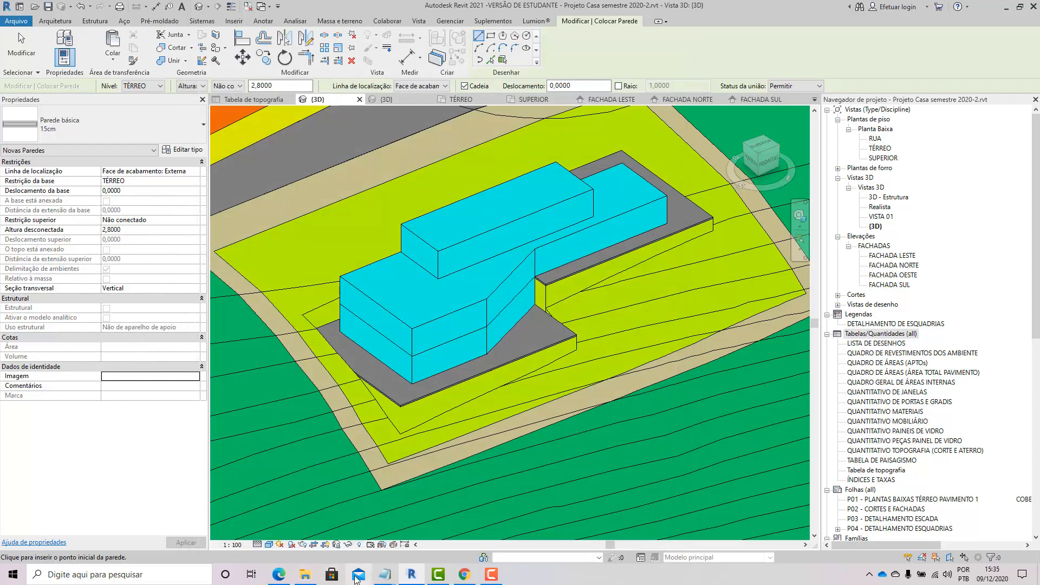
Step: Return to the notes and under 4 - TIPO add the line JANELA DE CORRER DE MADEIRA LARGURA 1,50
mouse_move(385, 574)
click(445, 544)
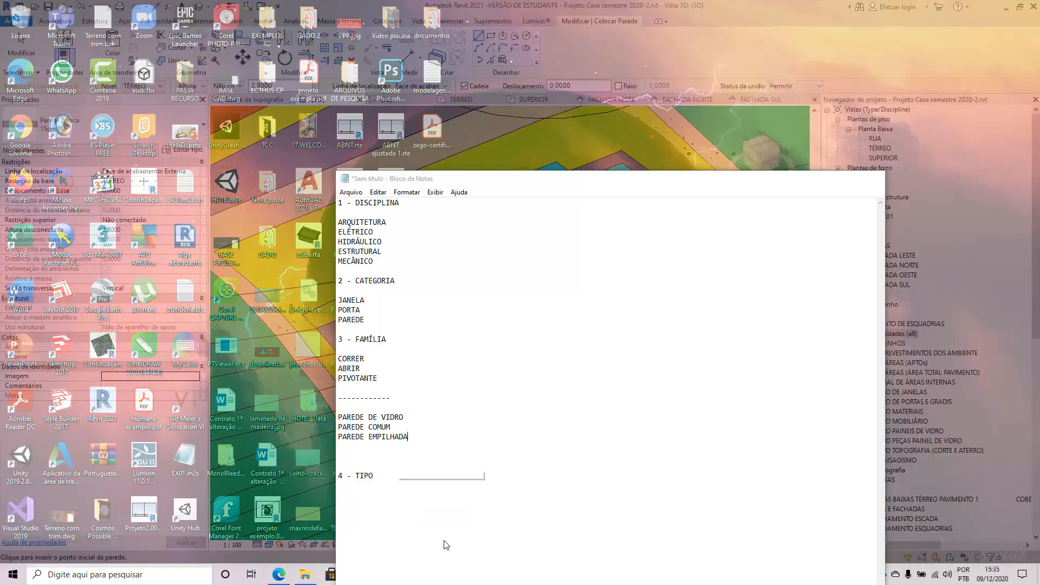
click(421, 477)
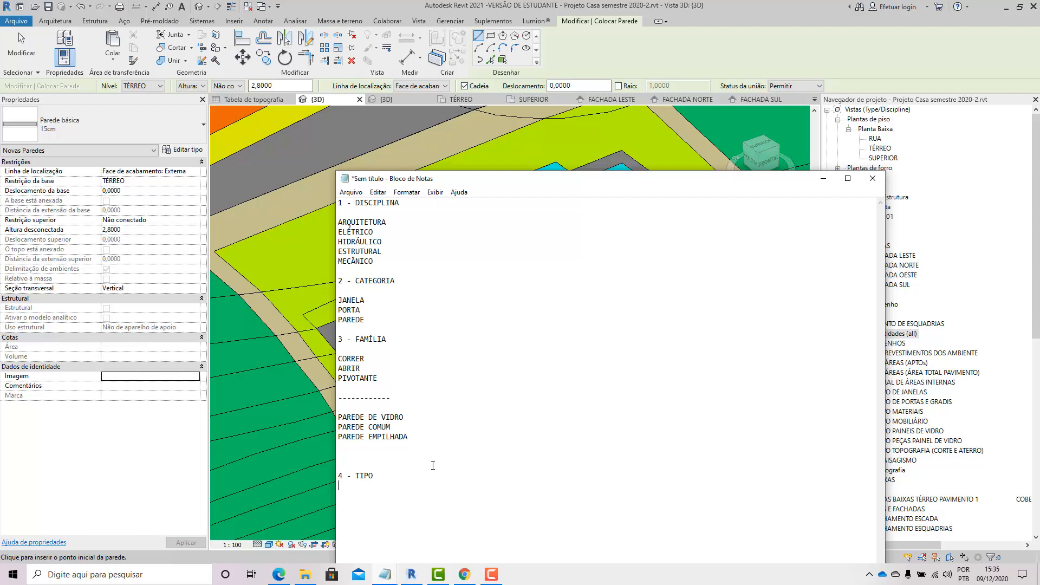
key(Return)
key(Return)
text(JANELA DE CORRER DE MADEIRA LARG)
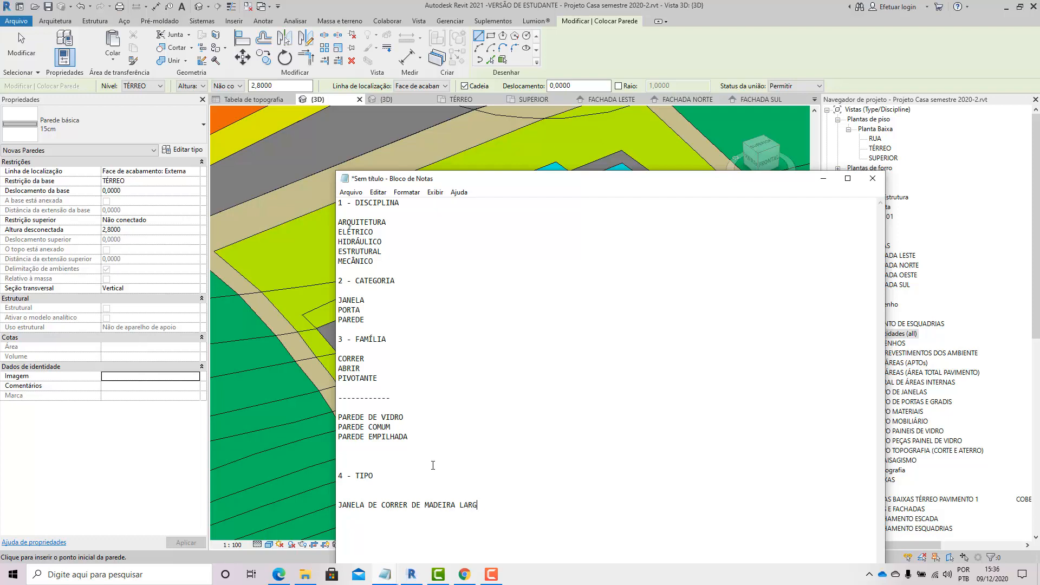
text(URA 1,50)
Step: Add a second line JANELA DE CORRER DE MADEIRA LARGURA 2,50 by reusing the first line's text
key(Return)
text(JANE)
text(LA DE)
drag(524, 502, 381, 506)
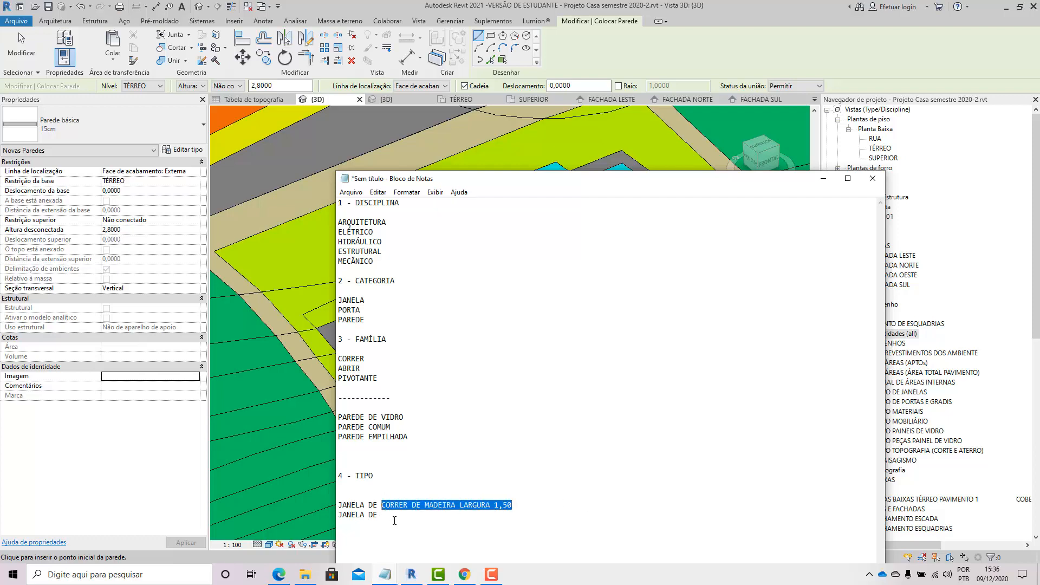
key(ctrl+c)
click(395, 521)
key(ctrl+v)
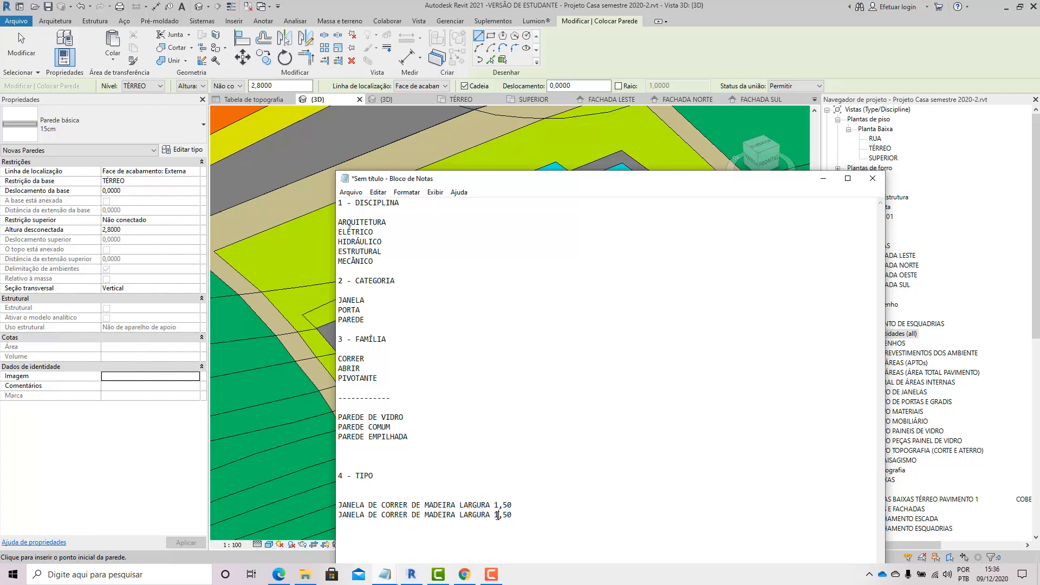
drag(499, 515, 494, 515)
text(2)
Step: Switch back to the model and browse the wall type list again
click(609, 54)
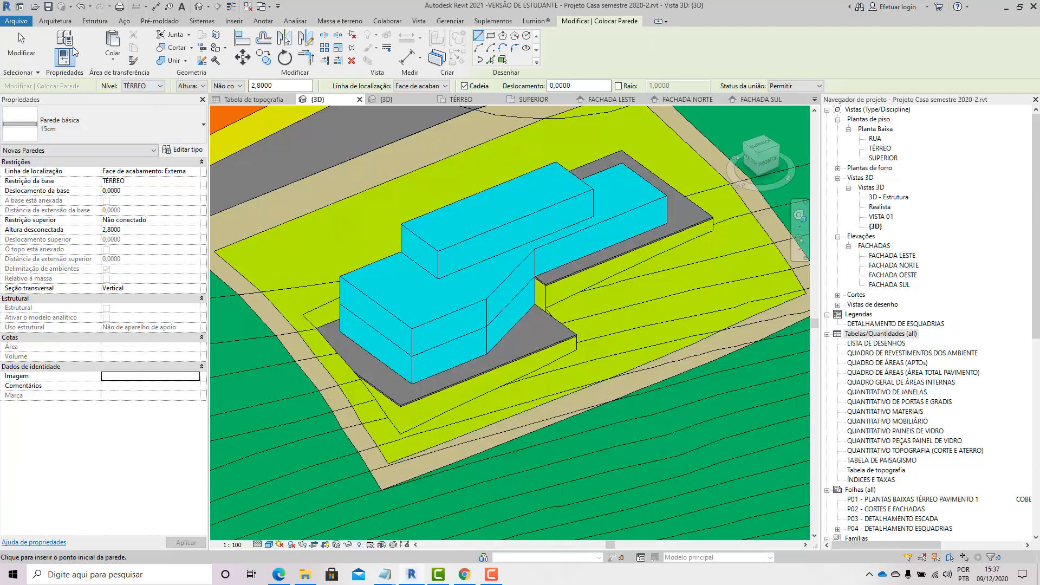
click(103, 120)
scroll(40, 185, up, 4)
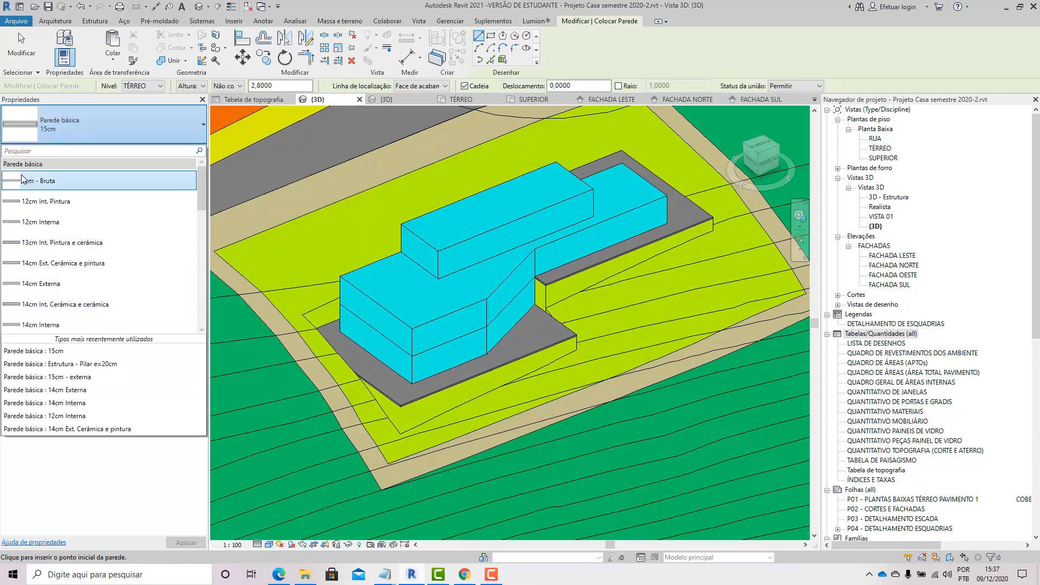
click(639, 50)
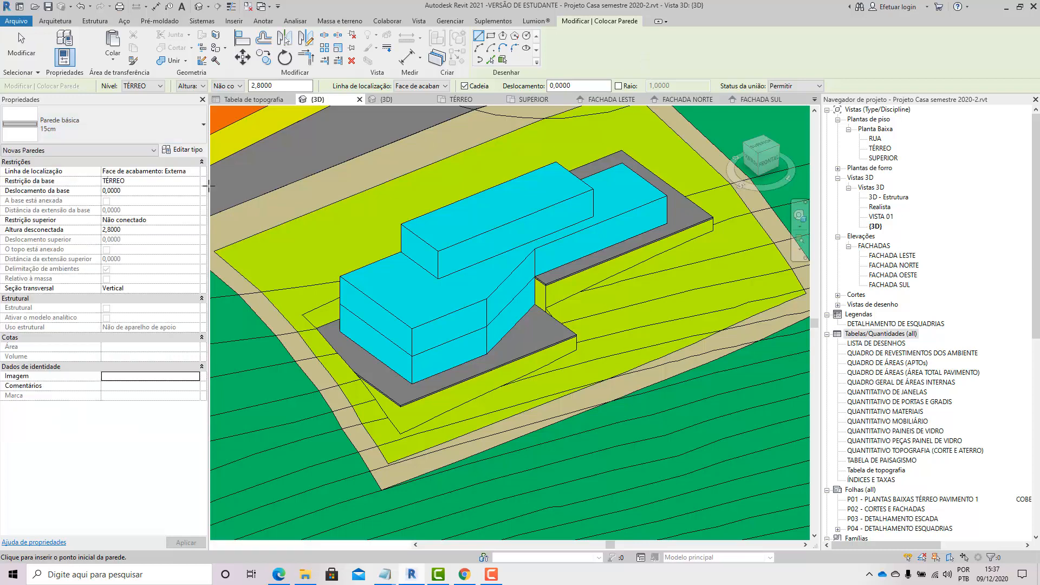
Step: Open the wall's type properties and compare the types of the Parede básica, Parede cortina and Parede empilhada families
click(180, 153)
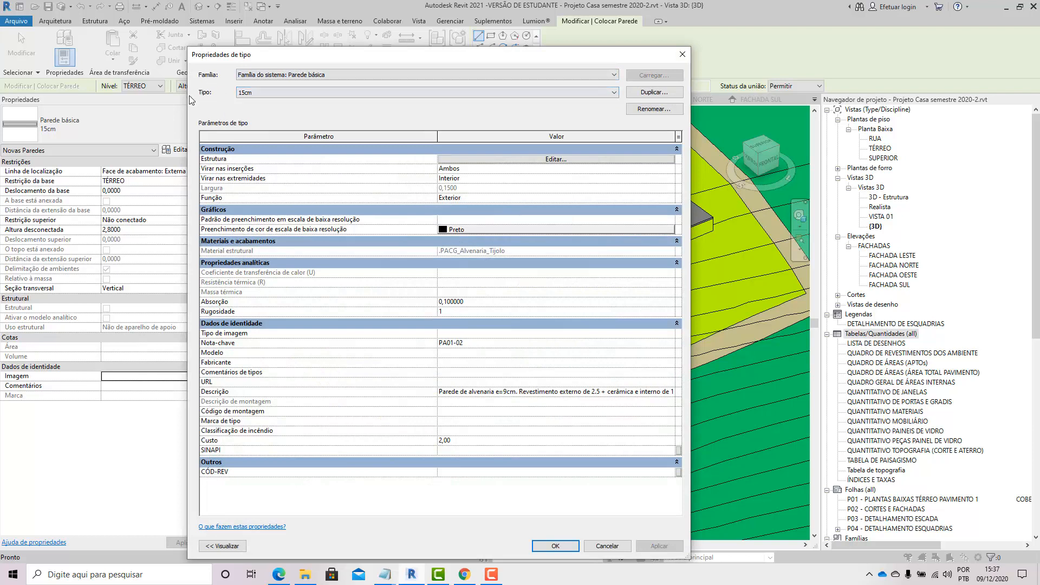
click(258, 93)
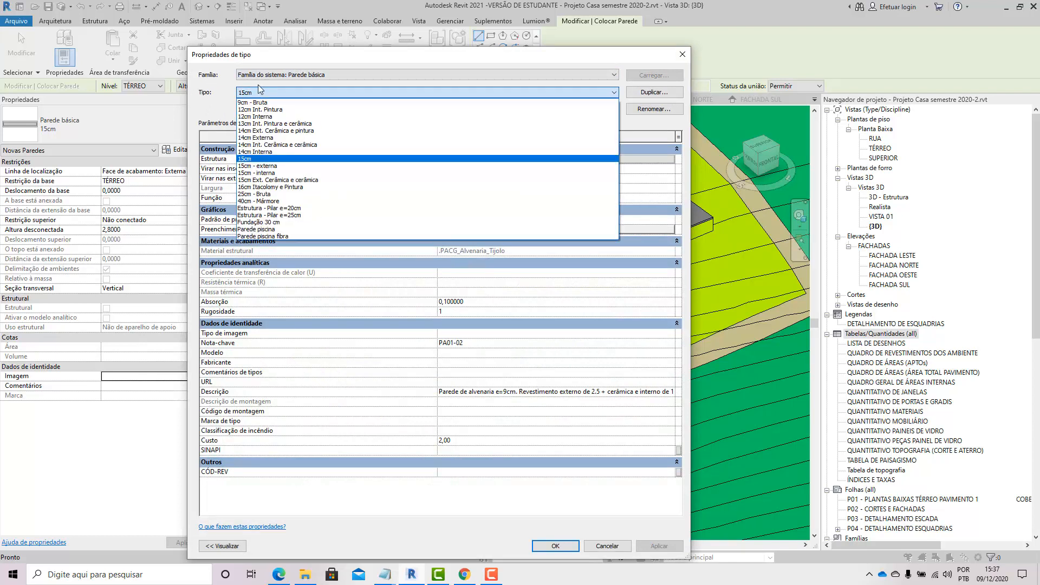
click(271, 76)
click(271, 76)
click(273, 88)
click(281, 93)
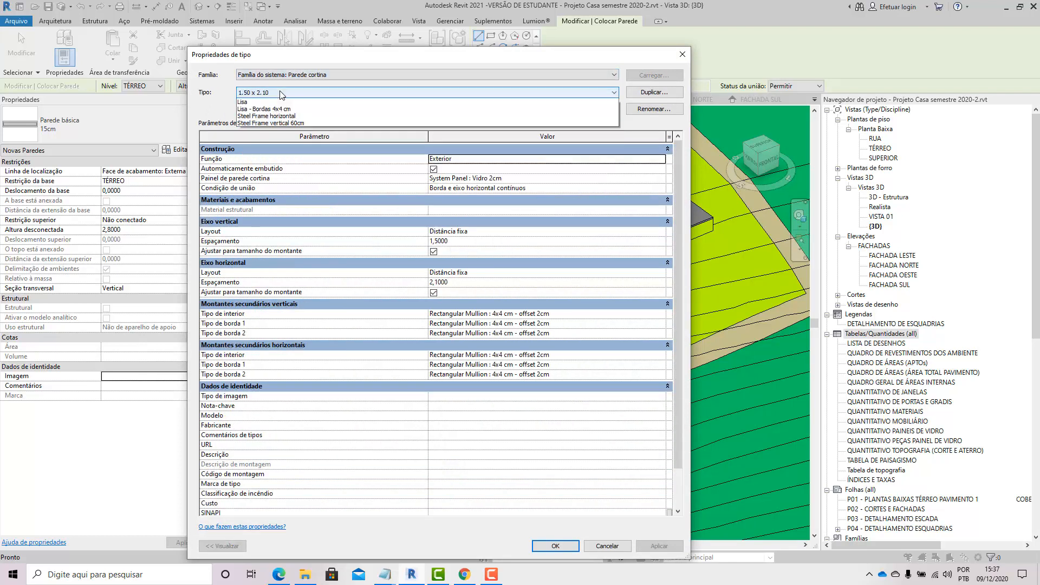
click(278, 76)
click(277, 76)
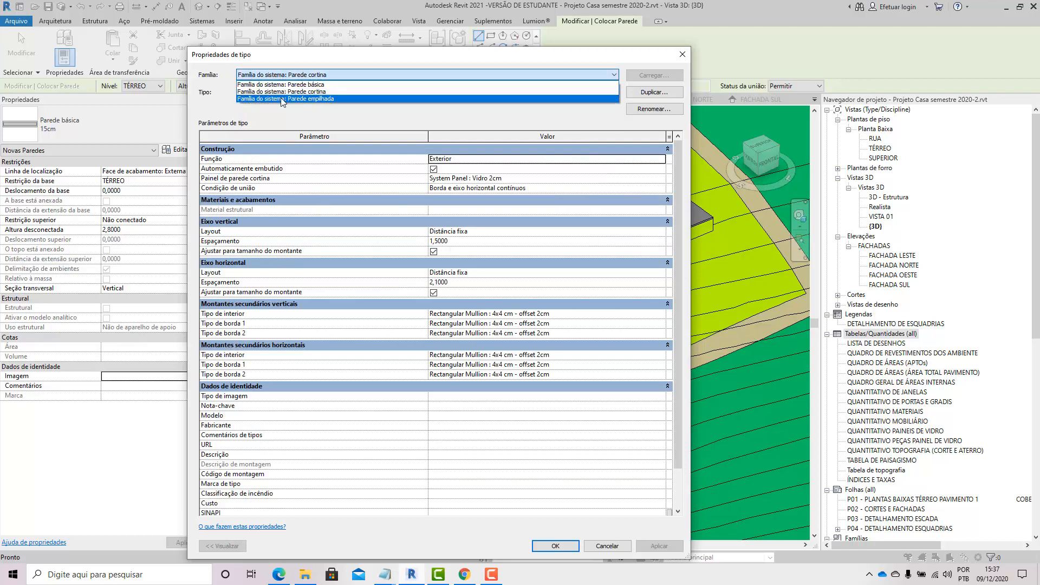
click(281, 99)
click(286, 92)
click(287, 92)
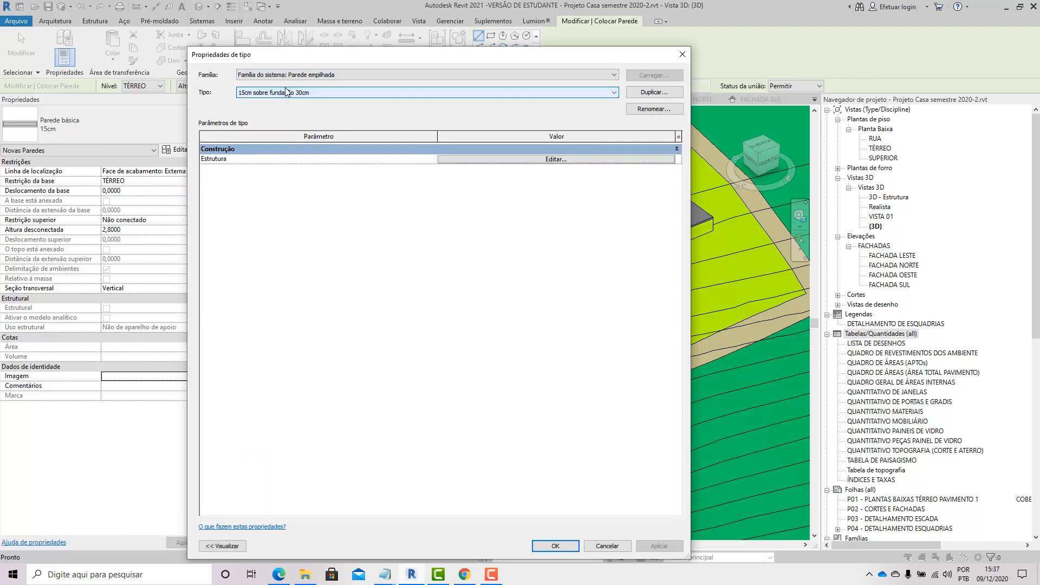
click(682, 54)
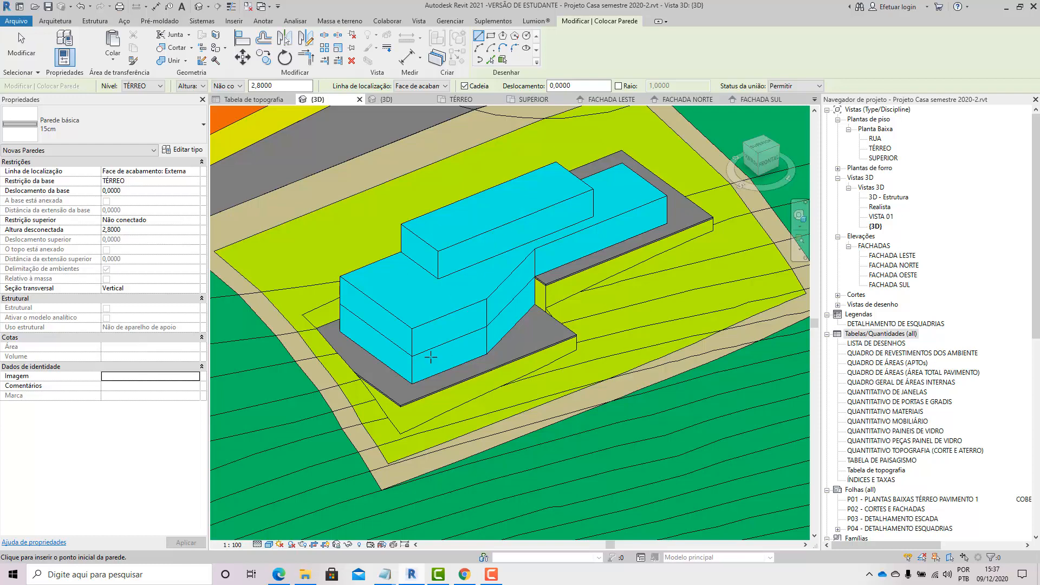
Step: Start a new schedule and pick the Piso de massa category under Massa
right_click(898, 334)
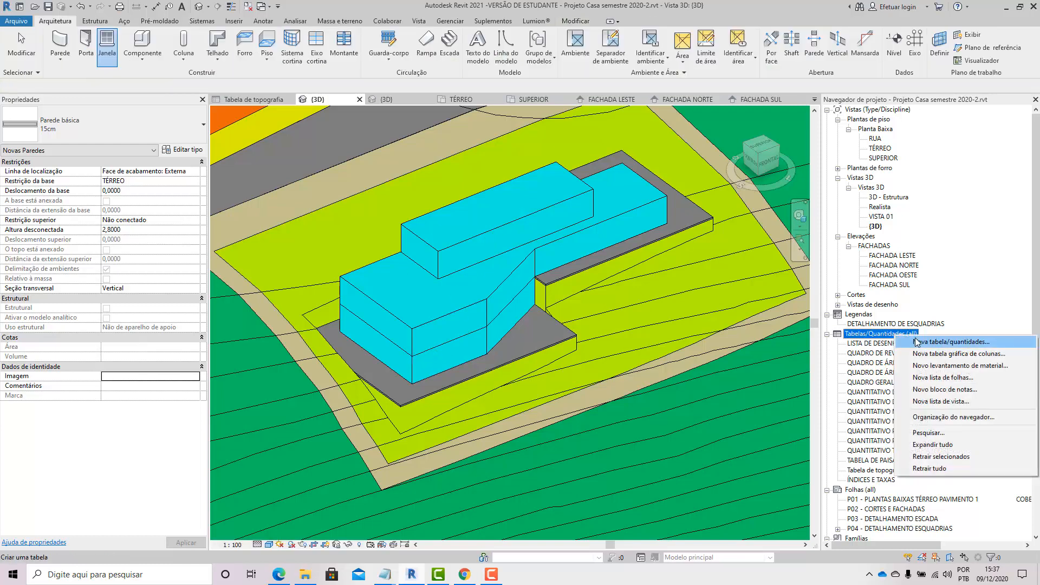
click(917, 342)
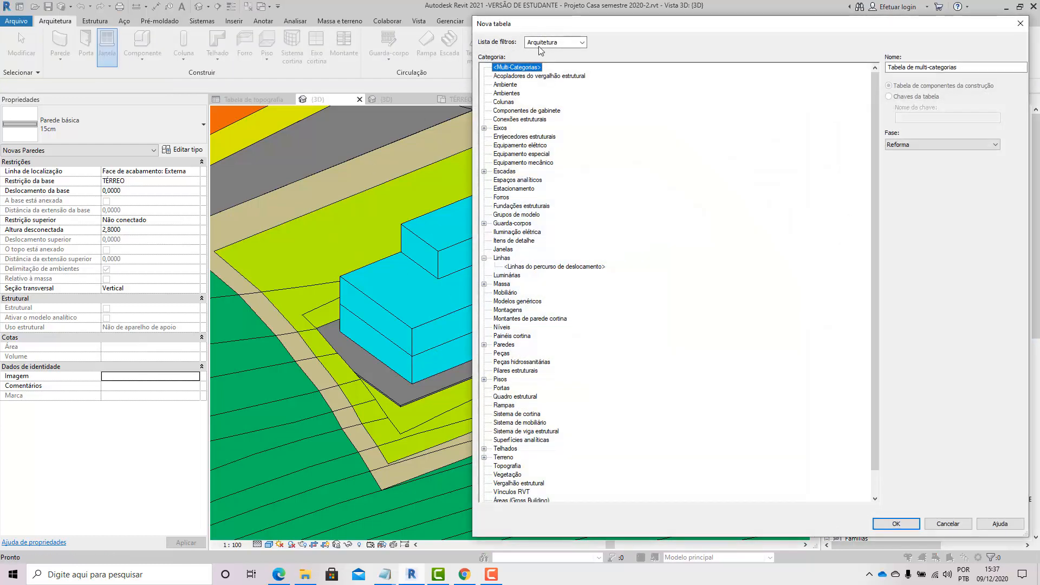
click(552, 43)
click(542, 55)
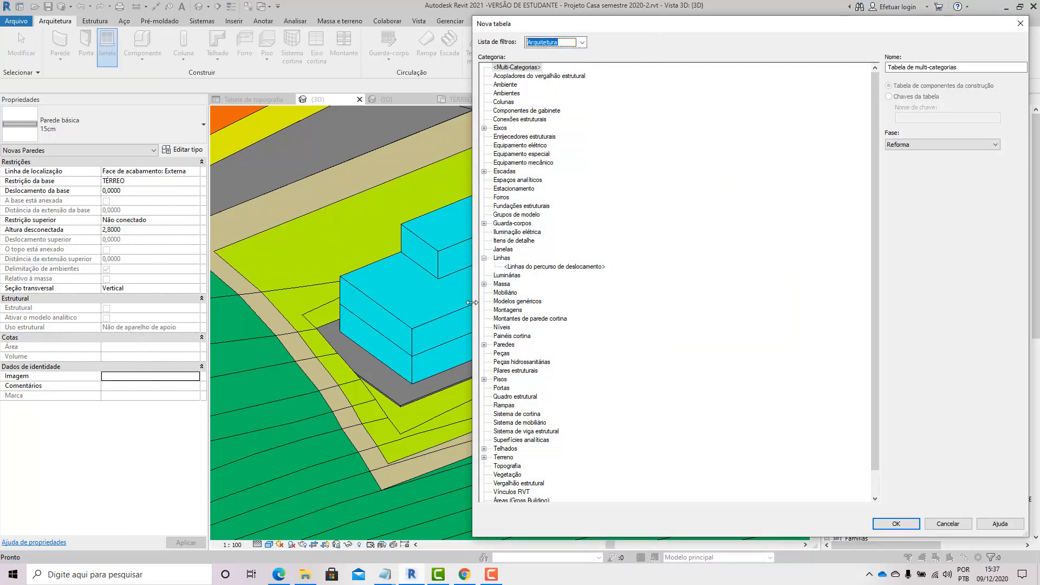
scroll(493, 325, down, 1)
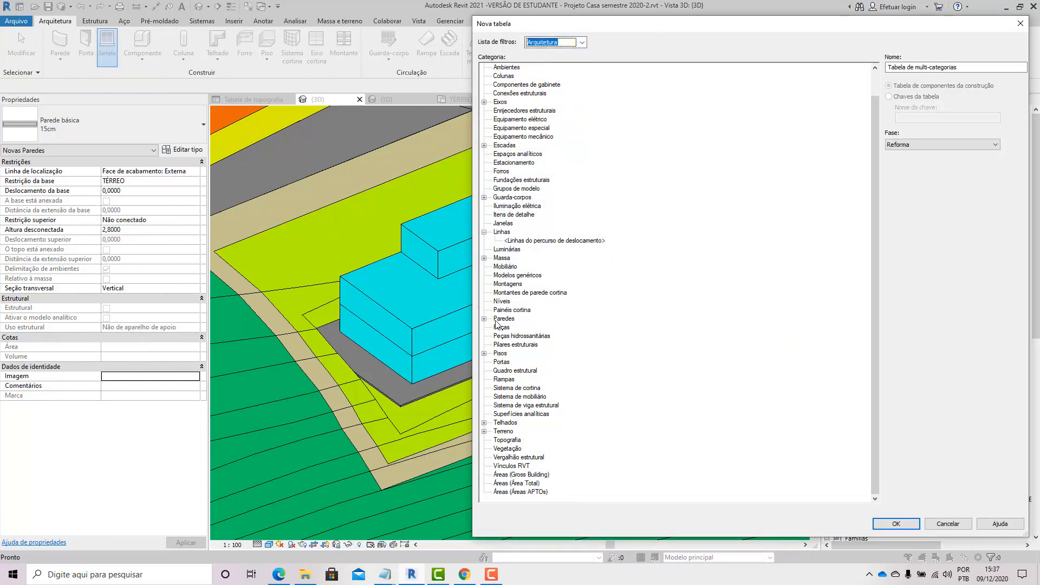
click(484, 258)
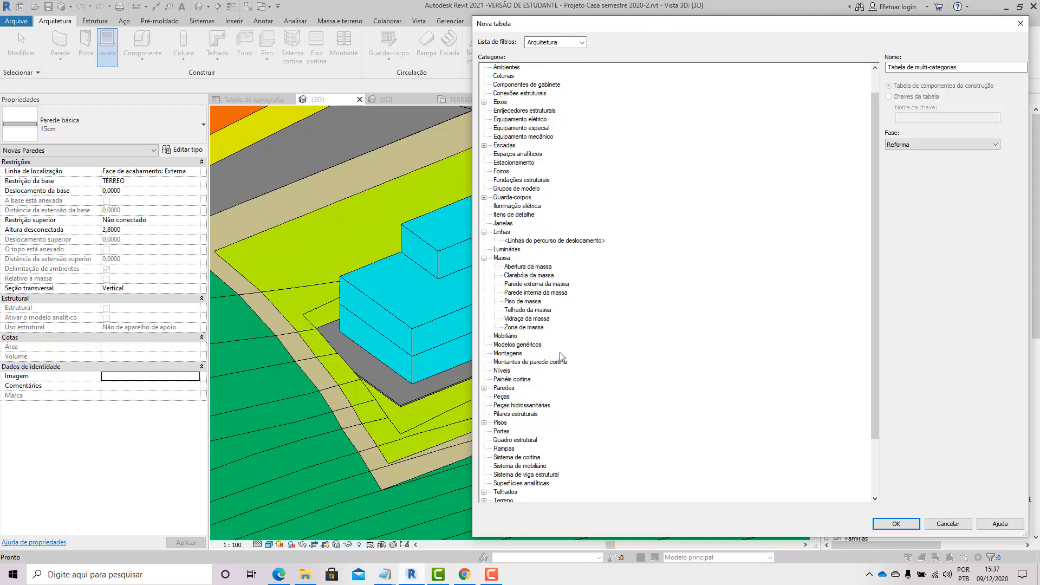
click(517, 302)
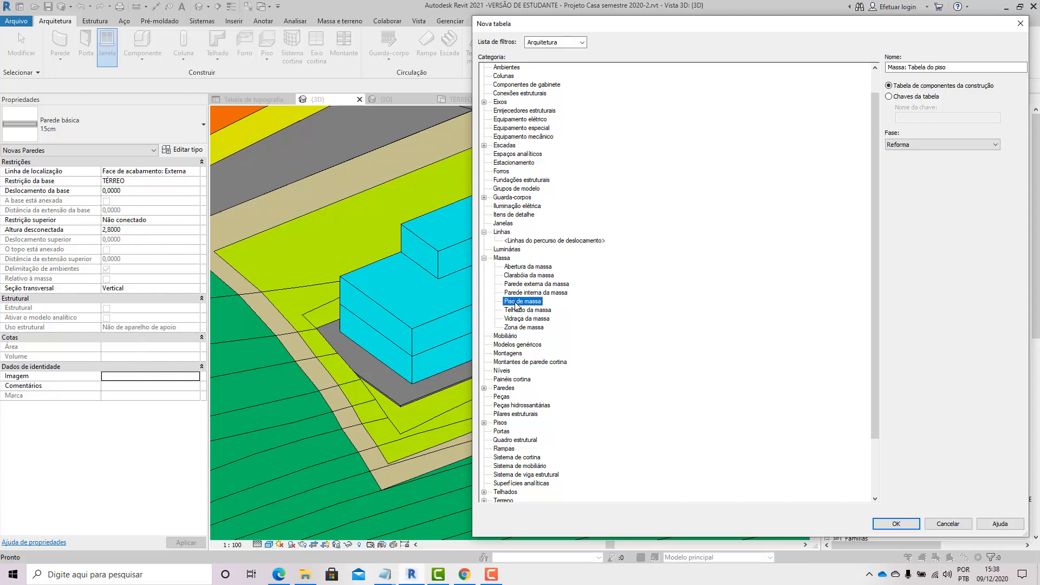
Step: Set the schedule's phase to Construção and create the schedule
drag(824, 28, 546, 25)
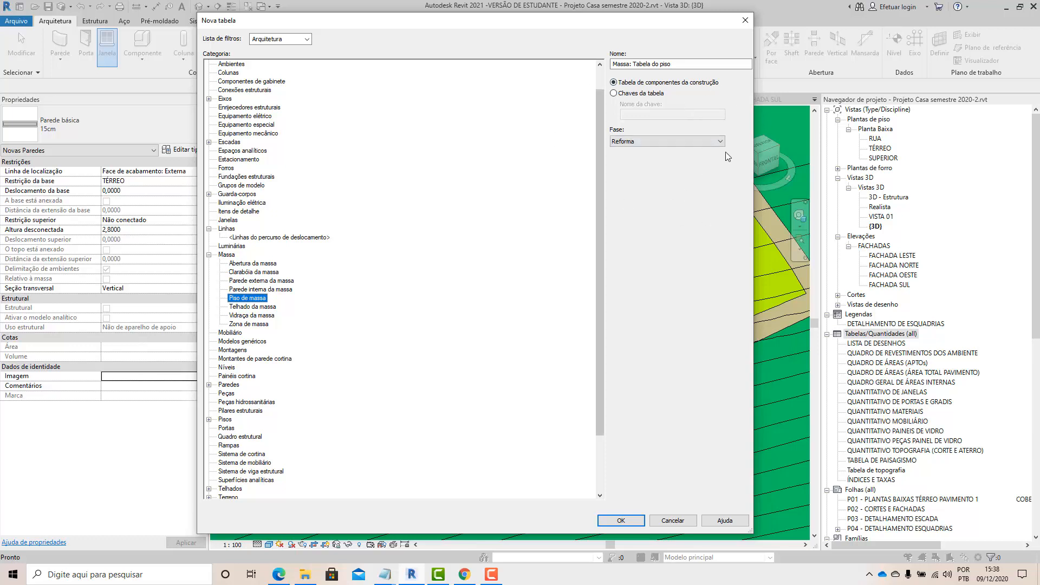
click(647, 142)
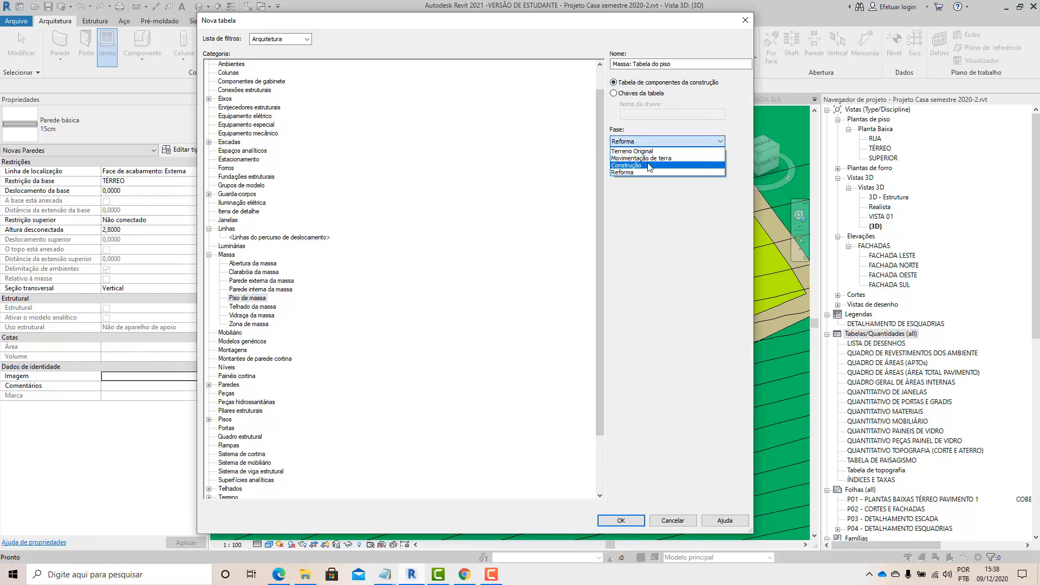
click(649, 166)
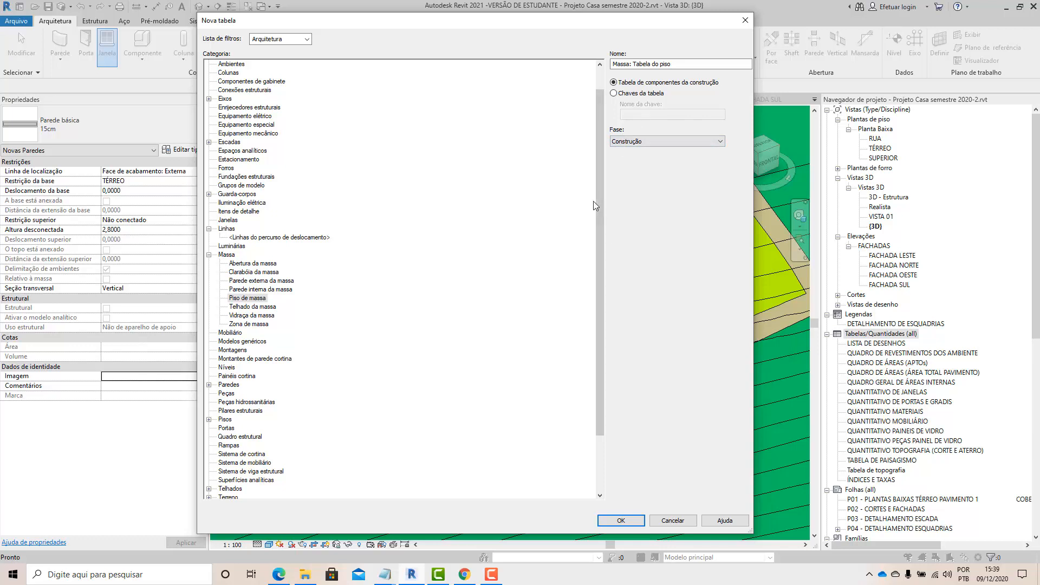
click(622, 521)
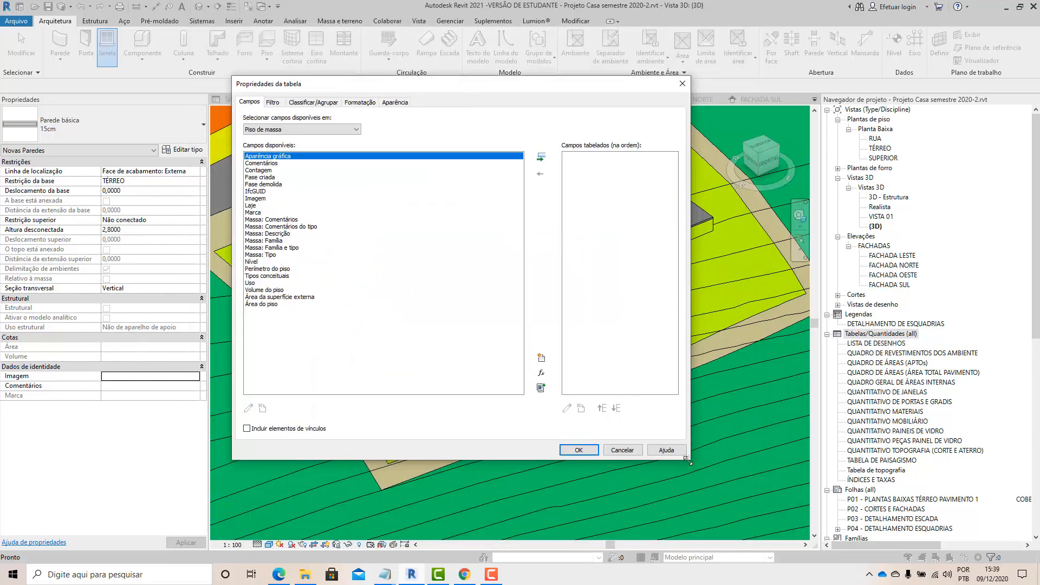
Step: Examine the fields available for the mass floor schedule
drag(687, 460, 785, 504)
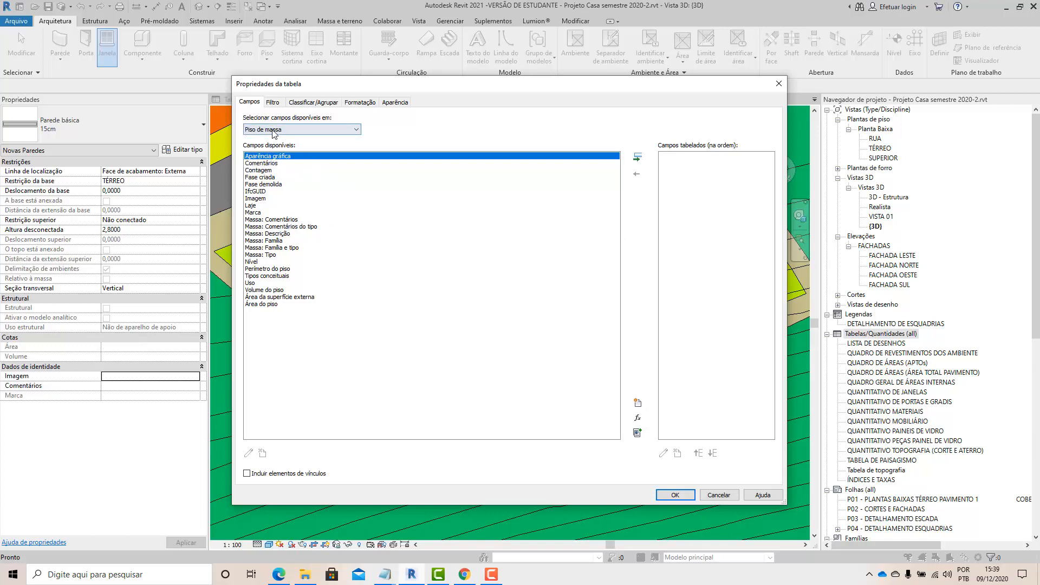
click(249, 130)
click(249, 132)
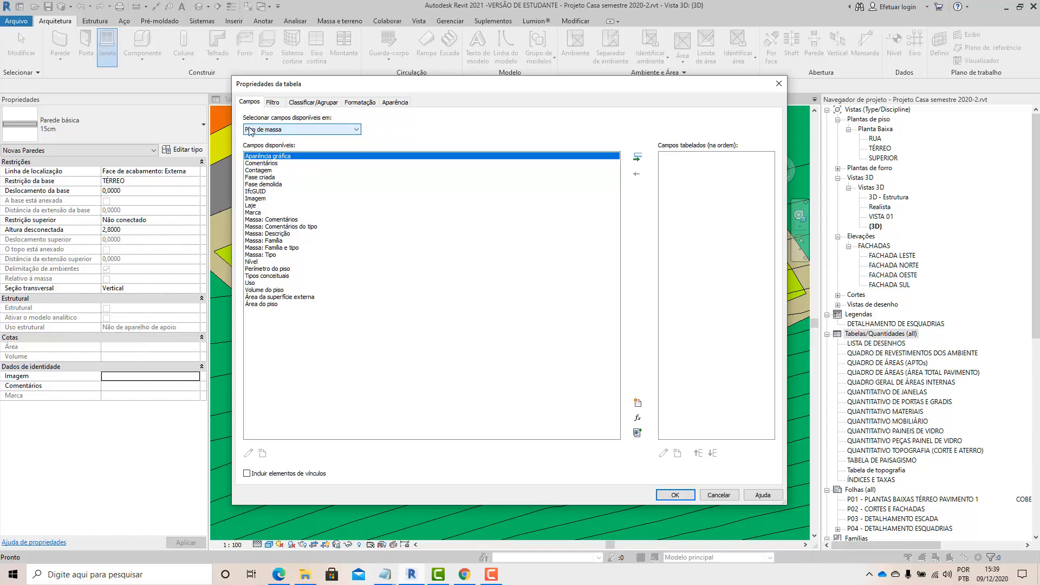
click(272, 164)
click(270, 171)
click(269, 177)
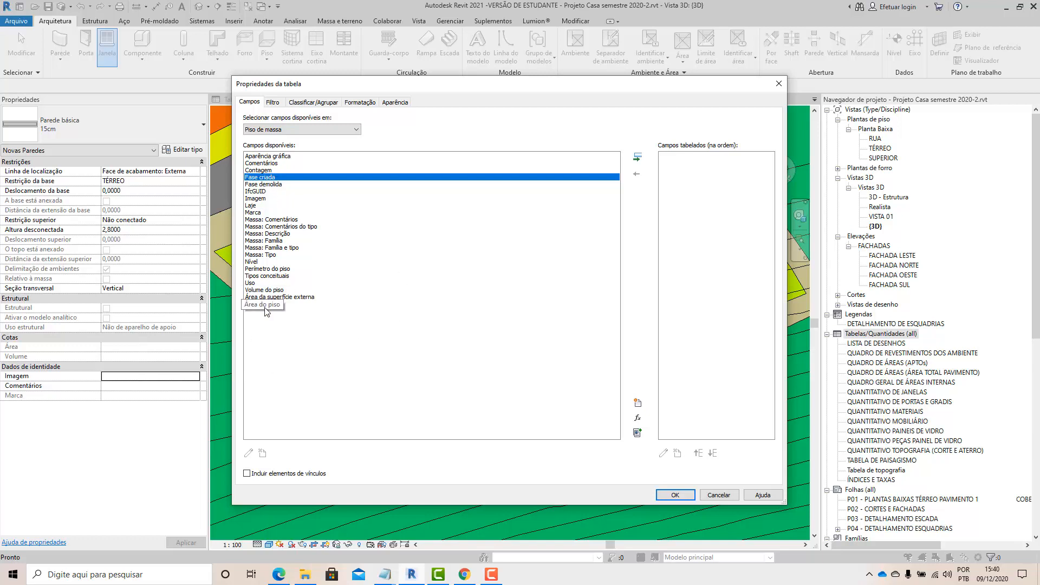
click(253, 284)
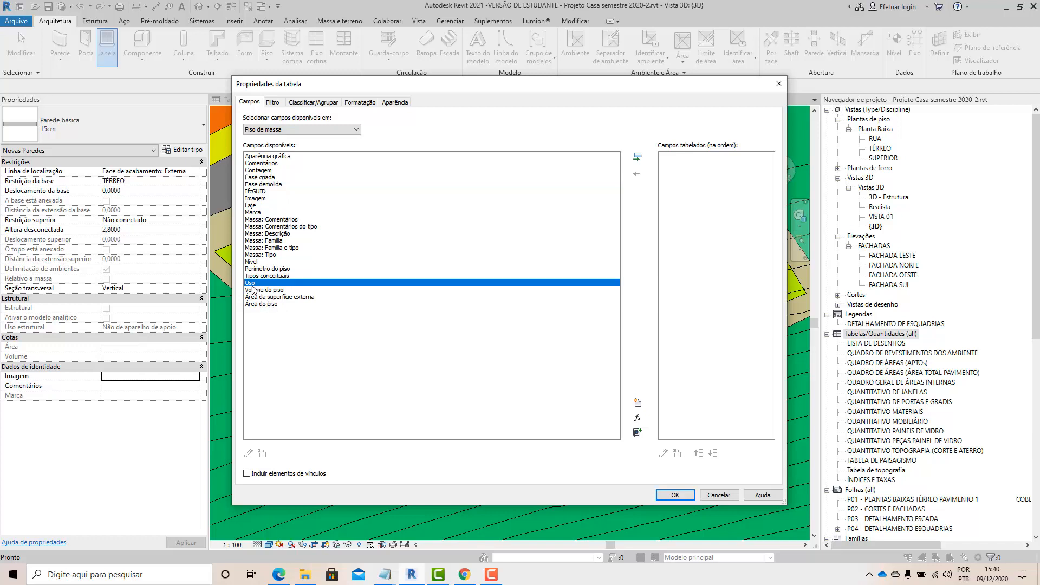
click(259, 264)
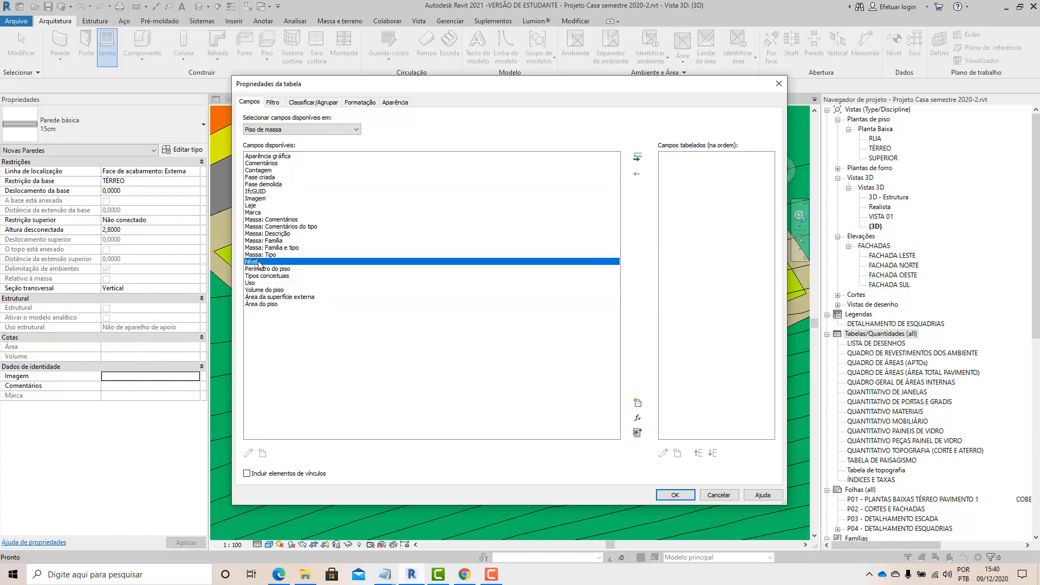
click(282, 277)
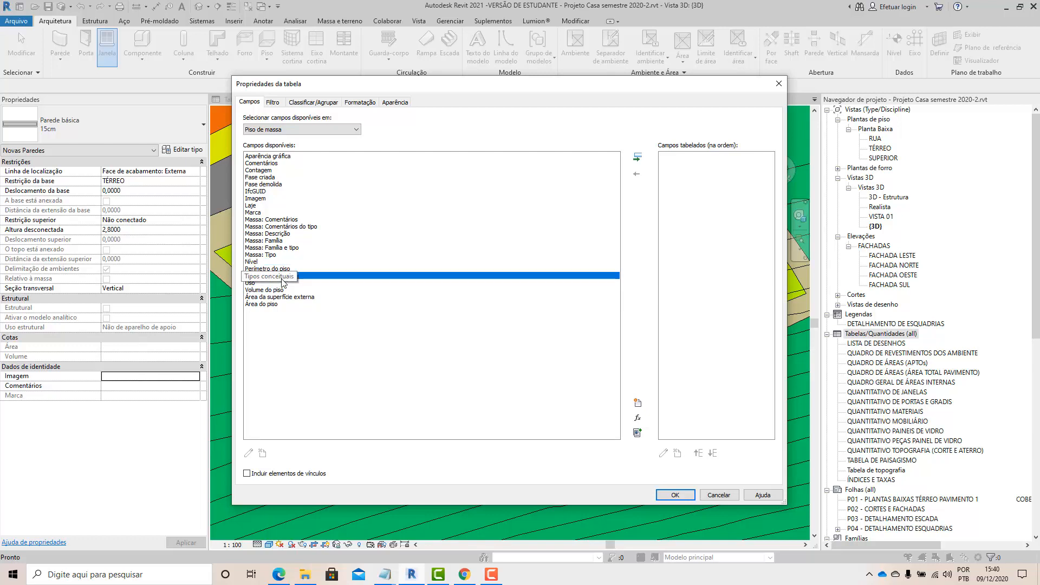
click(271, 184)
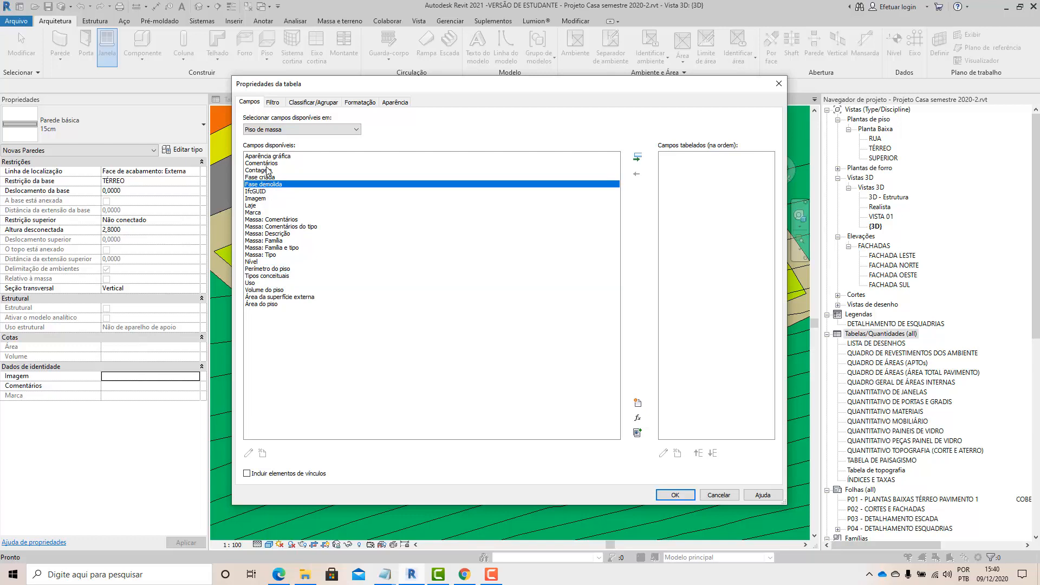
click(268, 170)
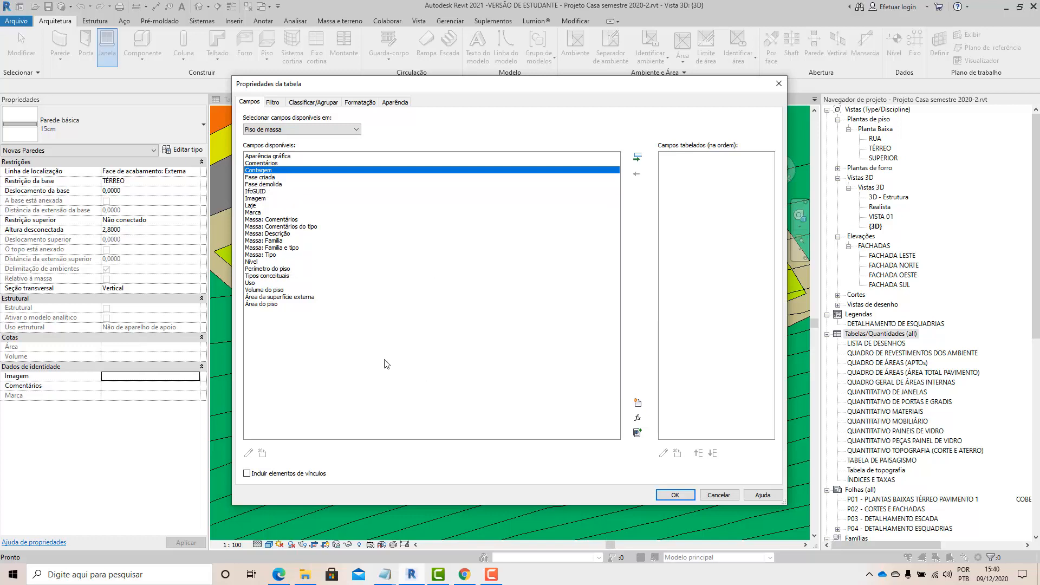
click(256, 262)
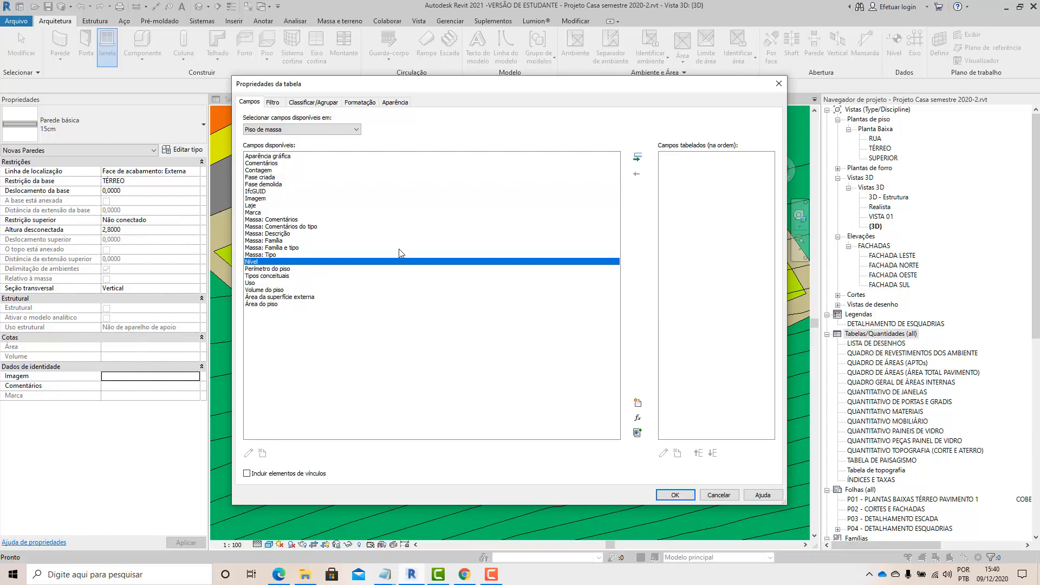
Step: Add the Nível, Área do piso and Volume do piso fields to the schedule and confirm
click(637, 157)
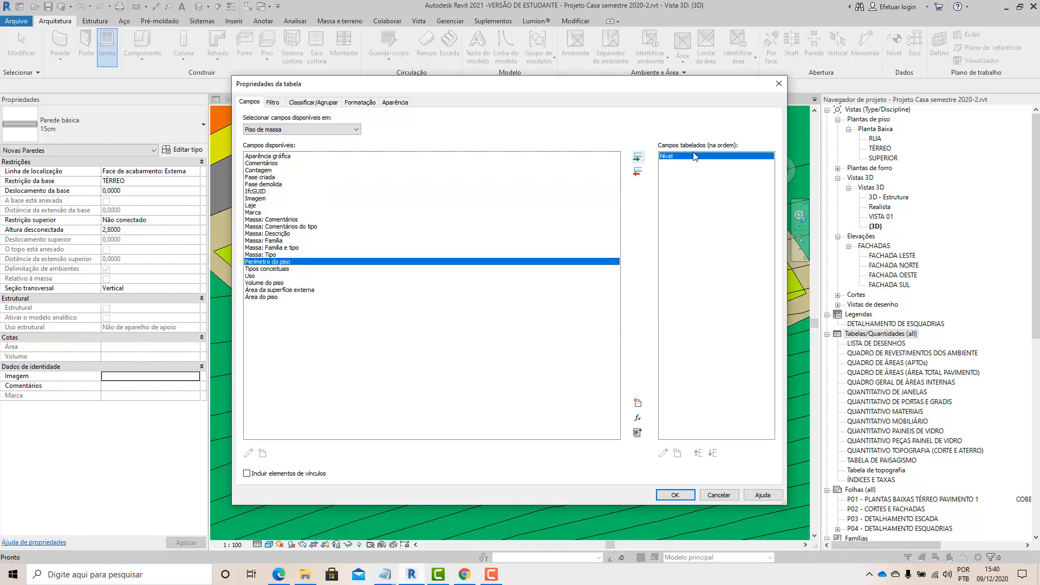
click(261, 297)
click(637, 157)
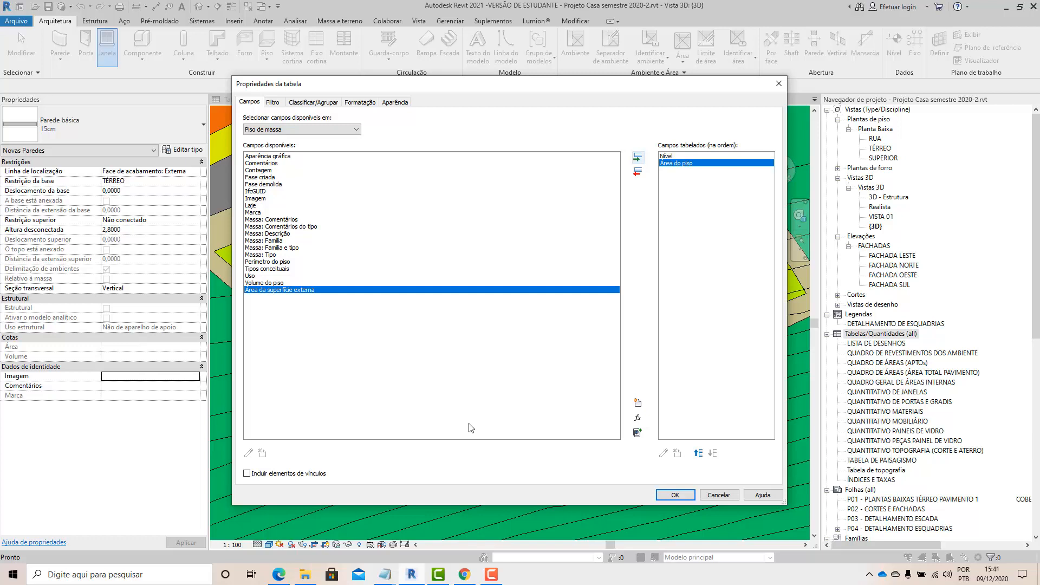
click(274, 283)
click(638, 158)
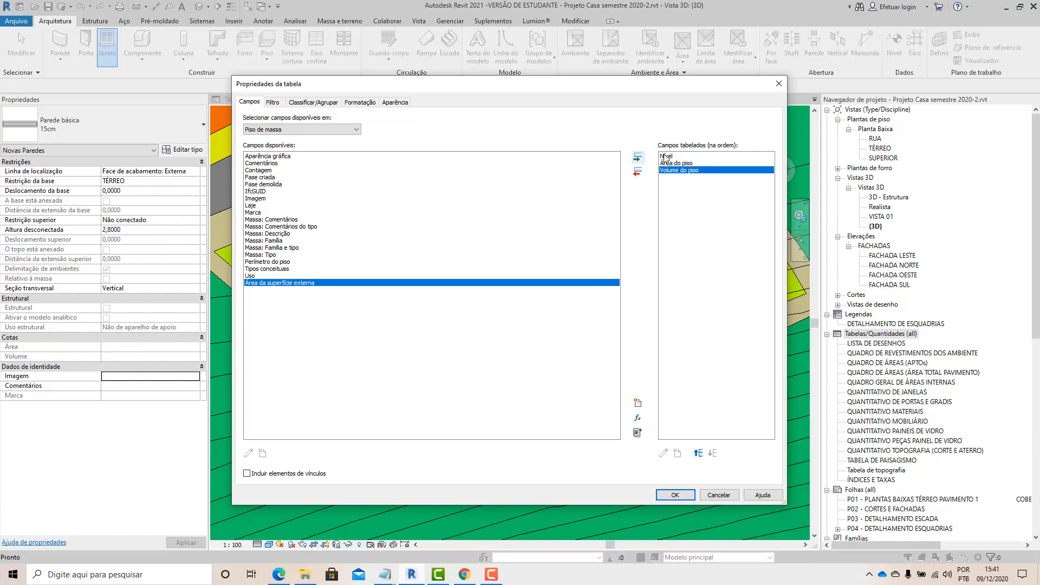
click(665, 157)
click(675, 164)
click(679, 171)
click(672, 496)
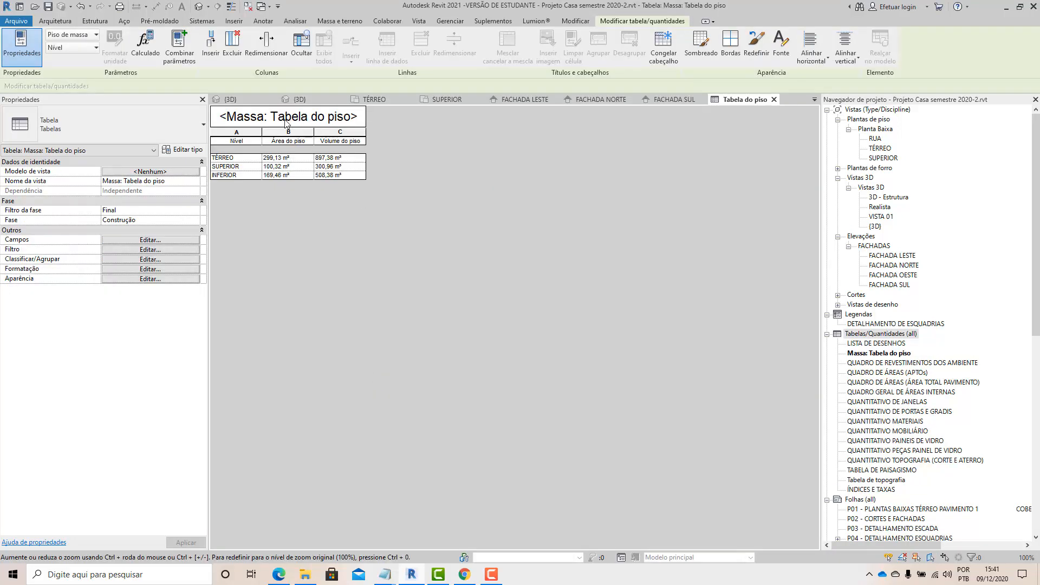
Step: Widen the Massa: Tabela do piso schedule's columns
drag(261, 131, 399, 140)
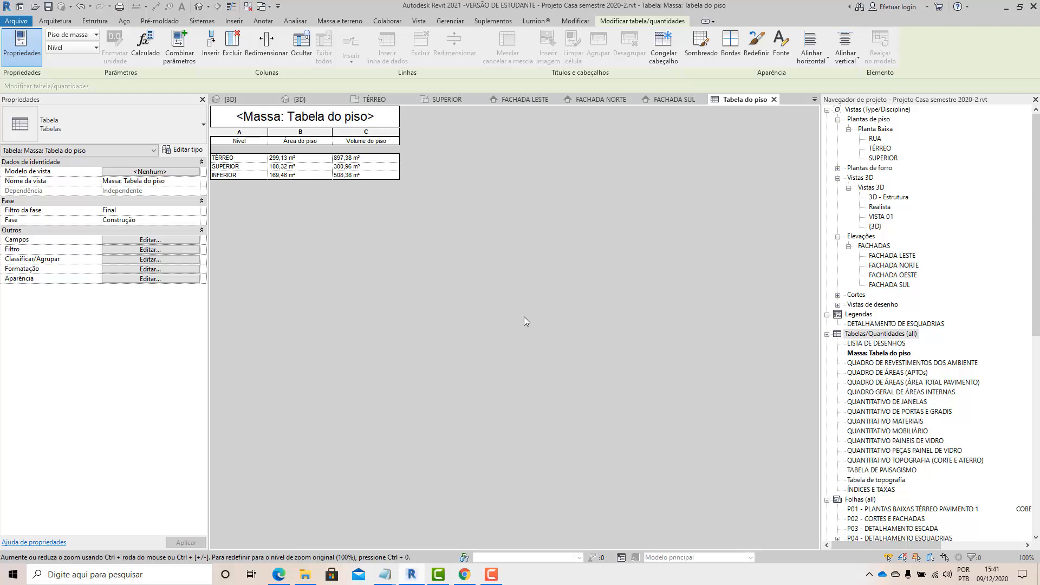
click(492, 575)
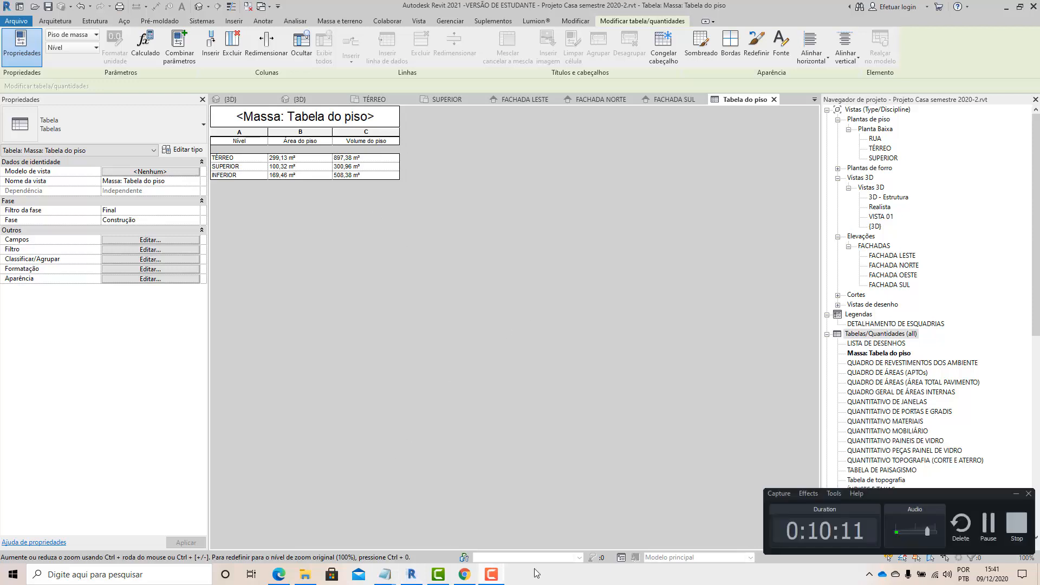
click(1020, 534)
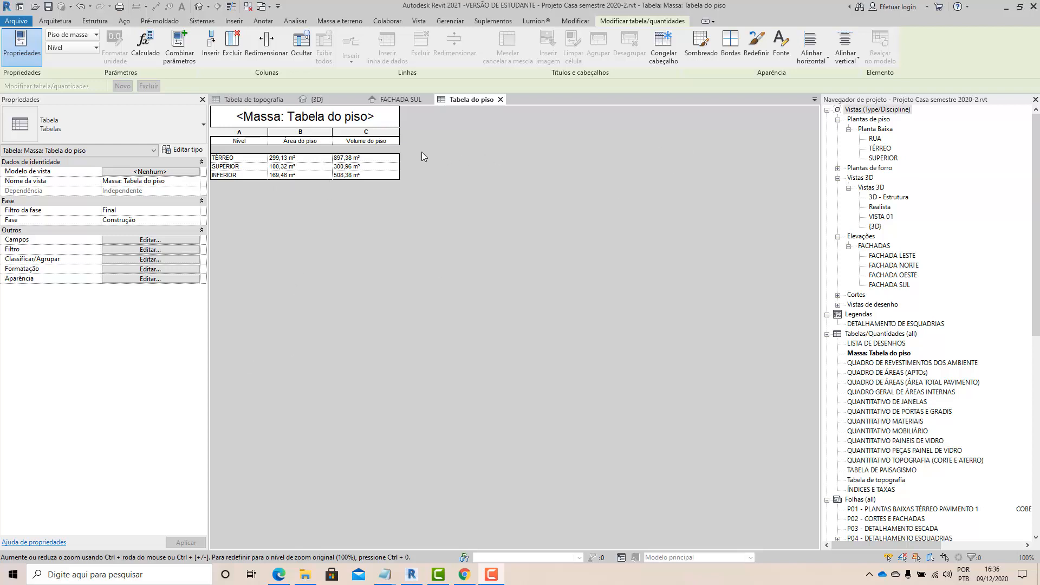
Step: Examine the floor area value of each level in the schedule
click(317, 157)
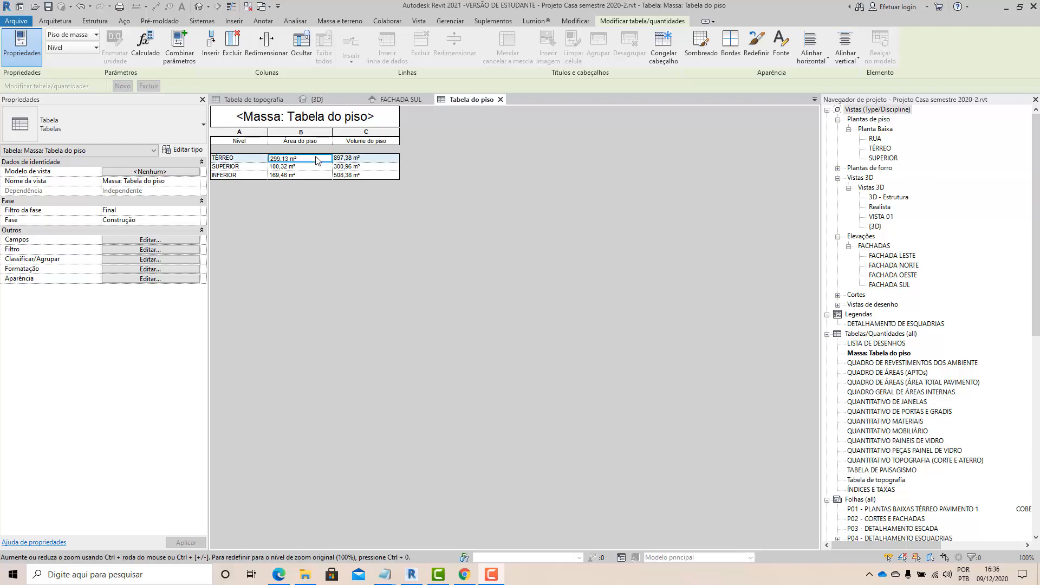
click(315, 166)
click(317, 175)
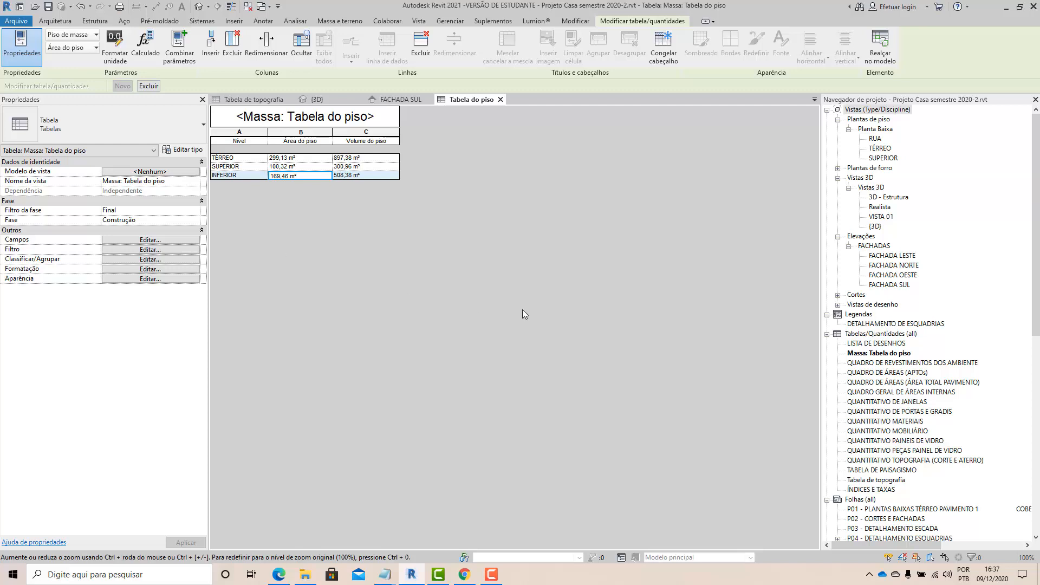
click(490, 576)
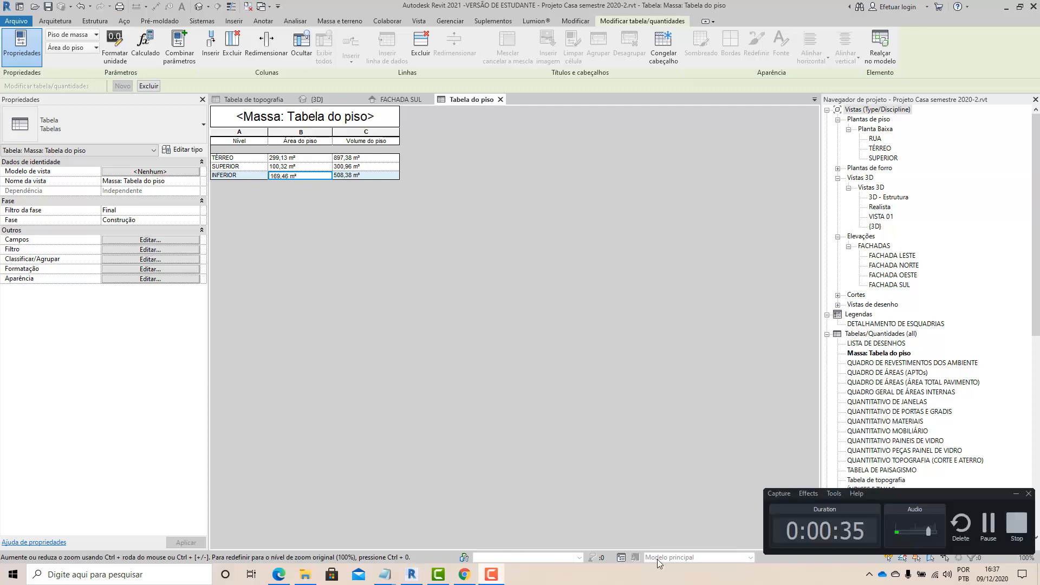